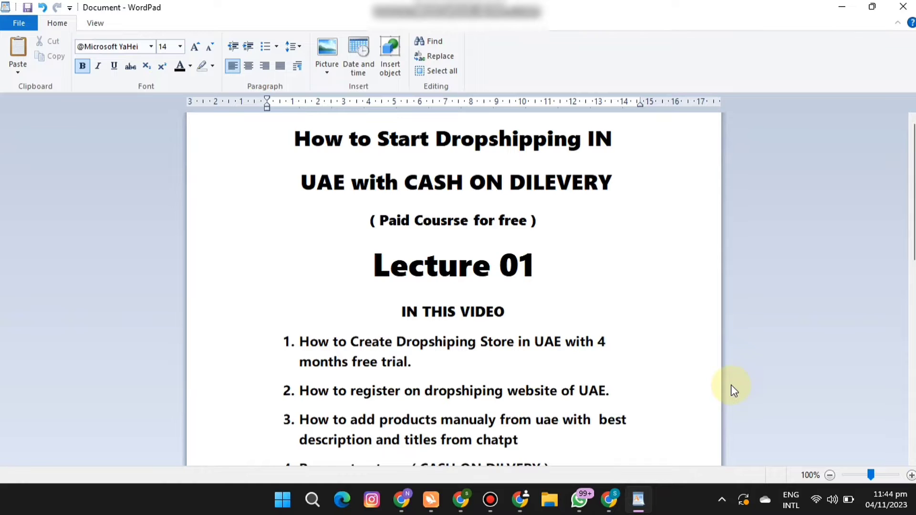
Review the lecture outline in WordPad down to the required items, marking the Turbo VPN entry, with a brief look at the Shopify trial page.
click(612, 503)
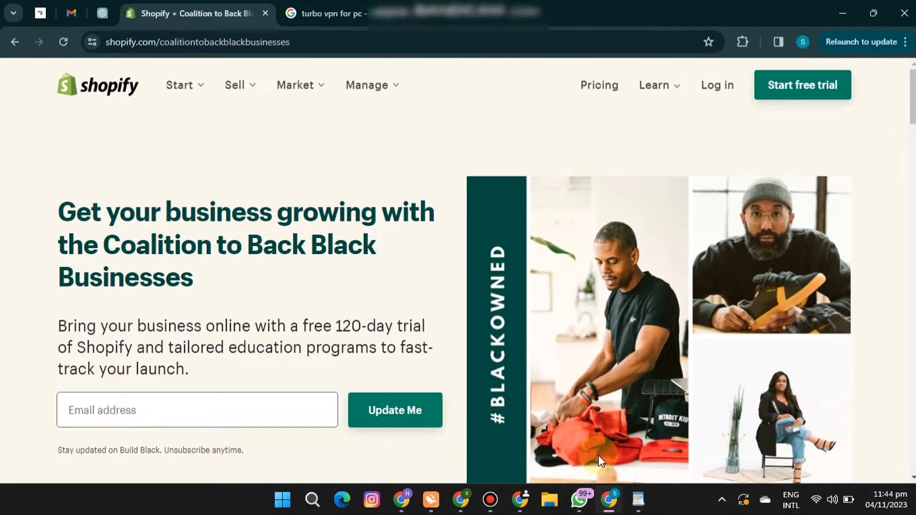
click(609, 499)
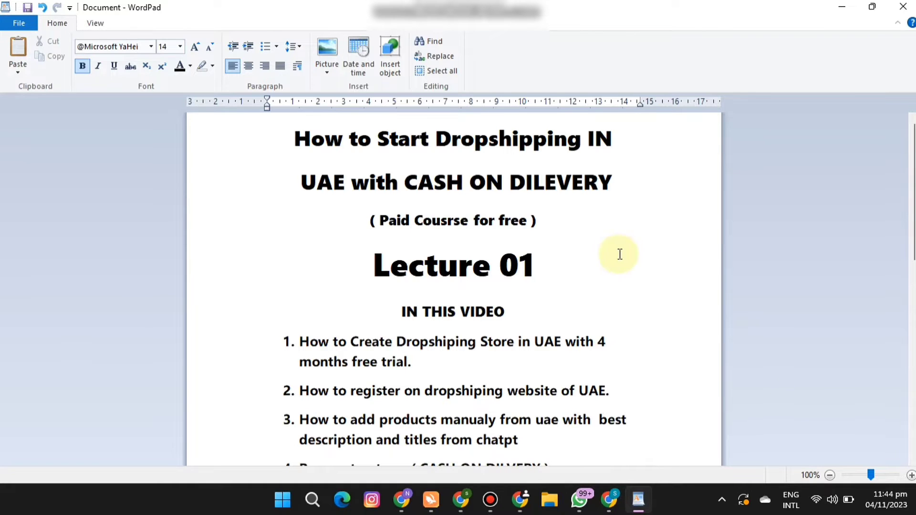
scroll(453, 286, down, 5)
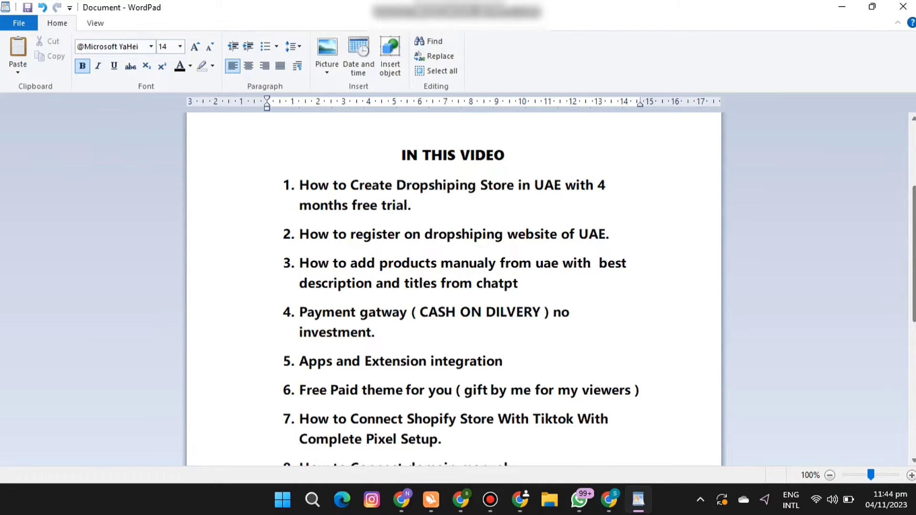
scroll(557, 272, down, 10)
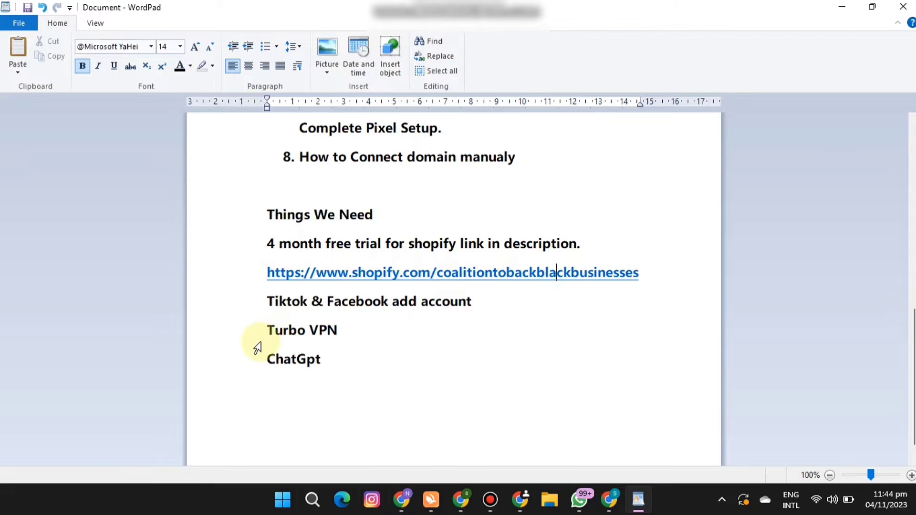
drag(272, 330, 339, 330)
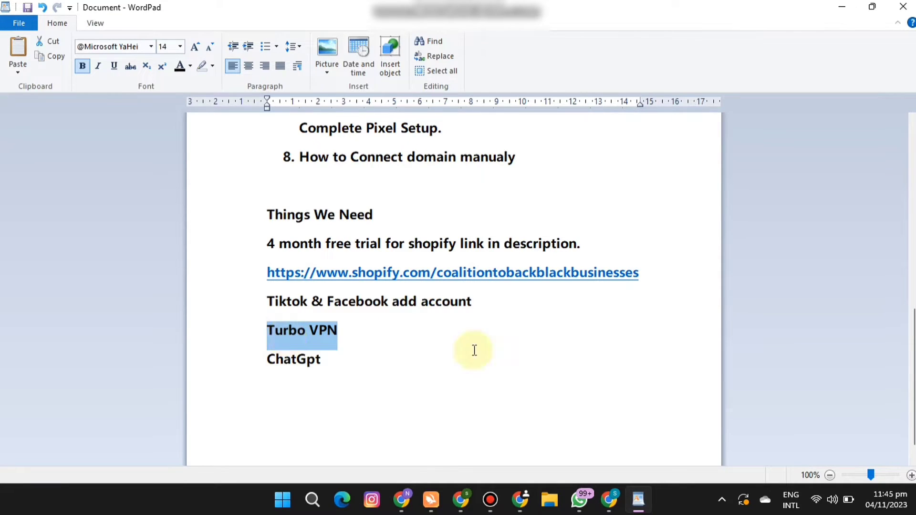
click(515, 360)
scroll(743, 225, up, 10)
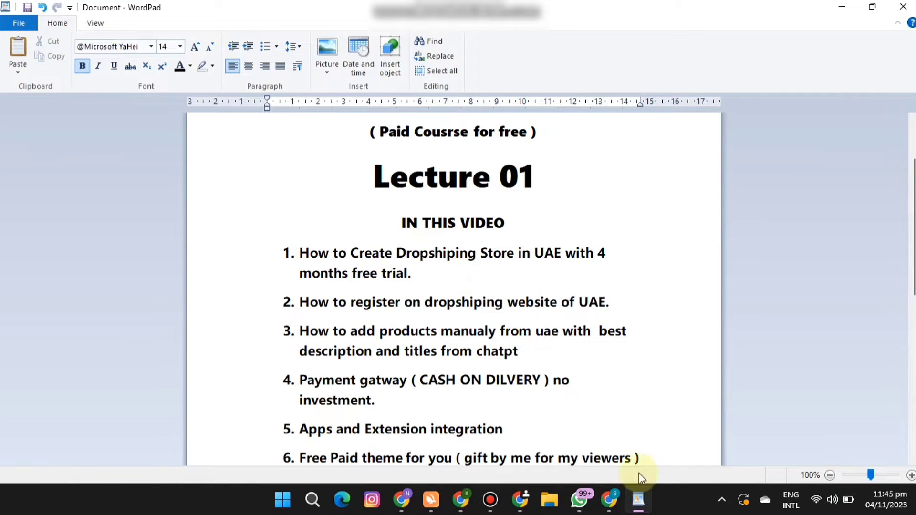
Switch to Chrome, request the PC download from Turbo VPN's Windows page in the Google results, and close that page.
click(611, 510)
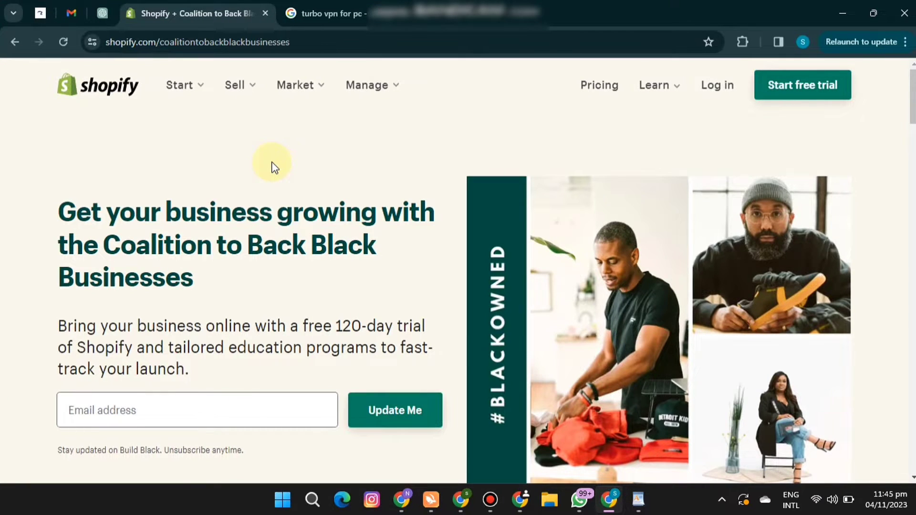
click(296, 13)
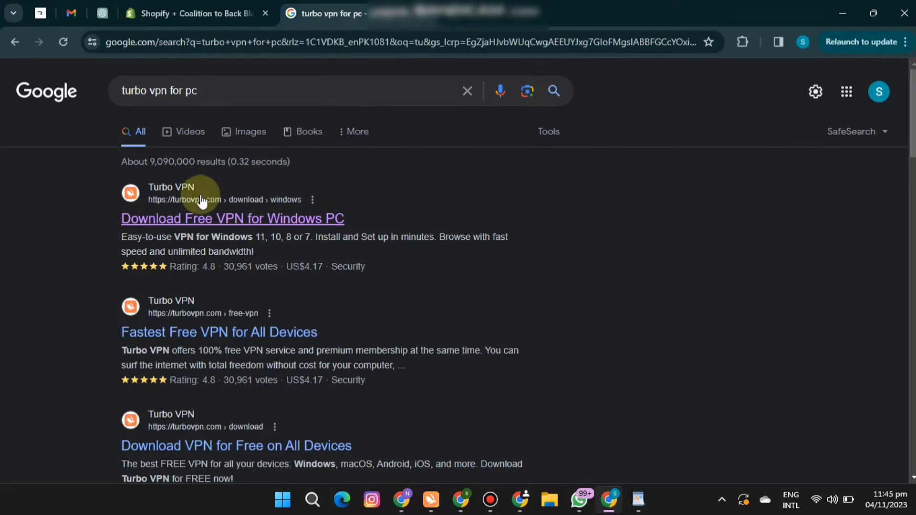
click(281, 224)
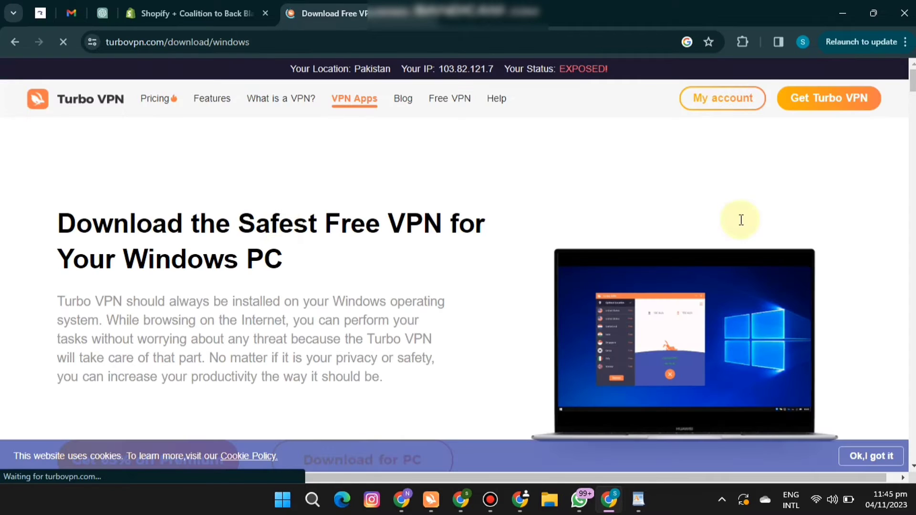
scroll(416, 265, down, 4)
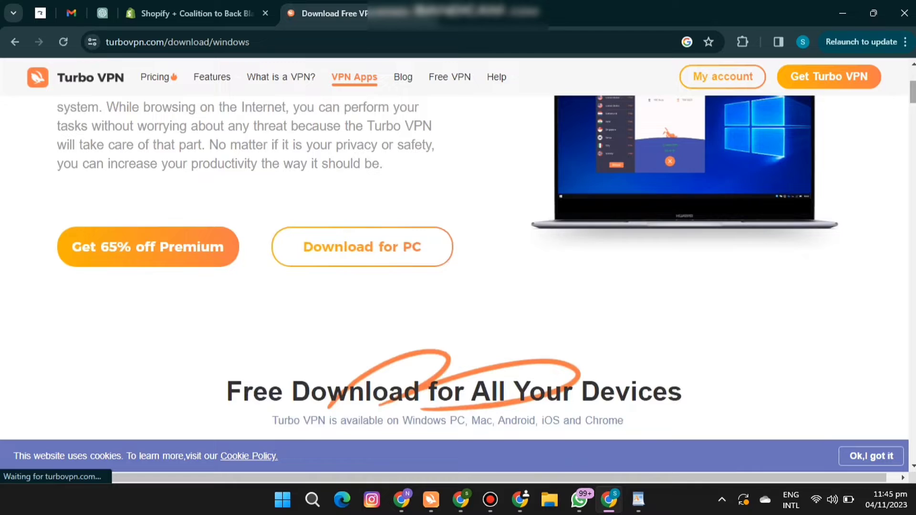
click(416, 265)
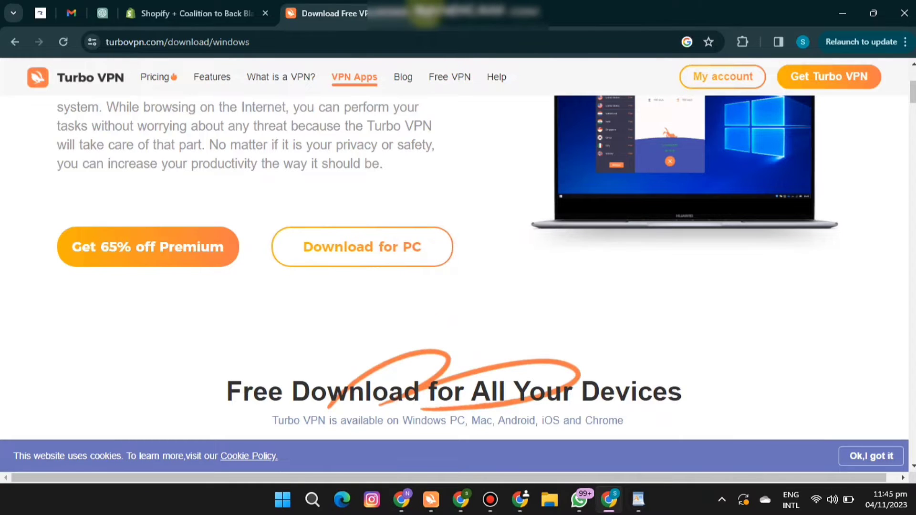
click(424, 14)
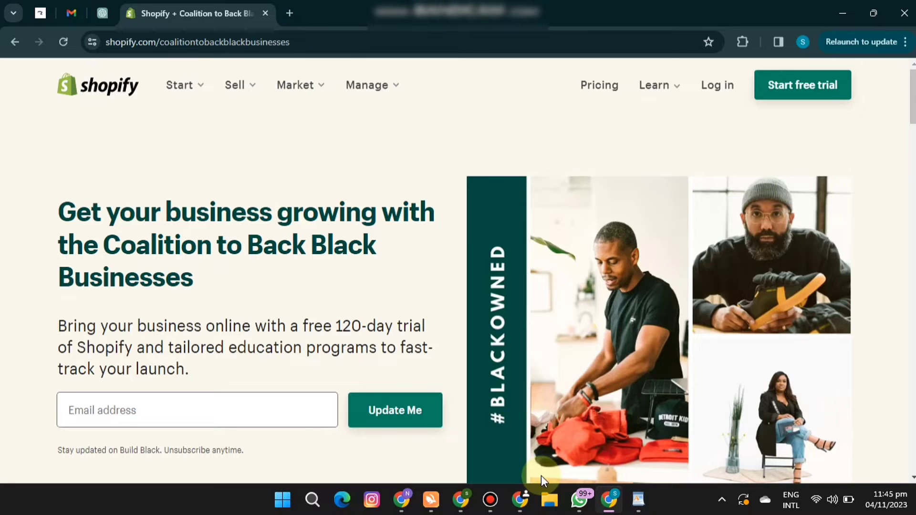
Switch to Turbo VPN, connect to the free United States server, and dismiss the rating and discount offers before minimizing the app.
click(429, 501)
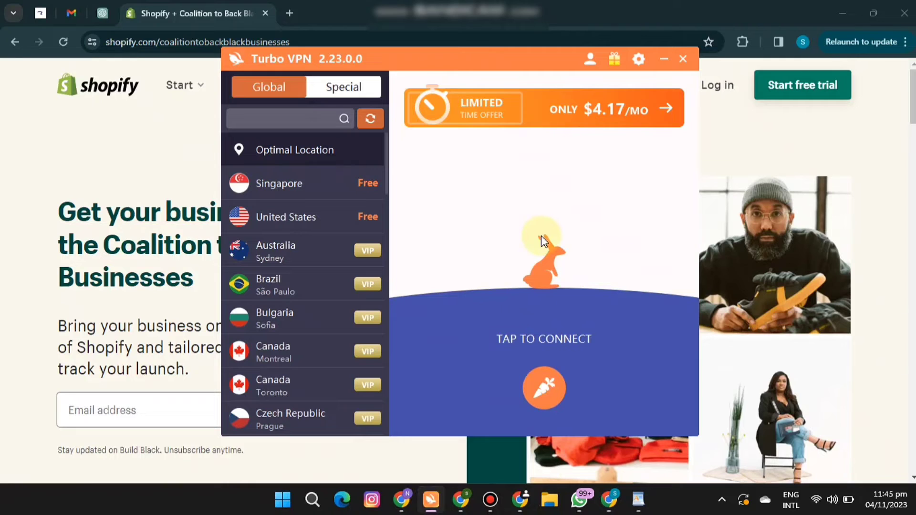
click(329, 218)
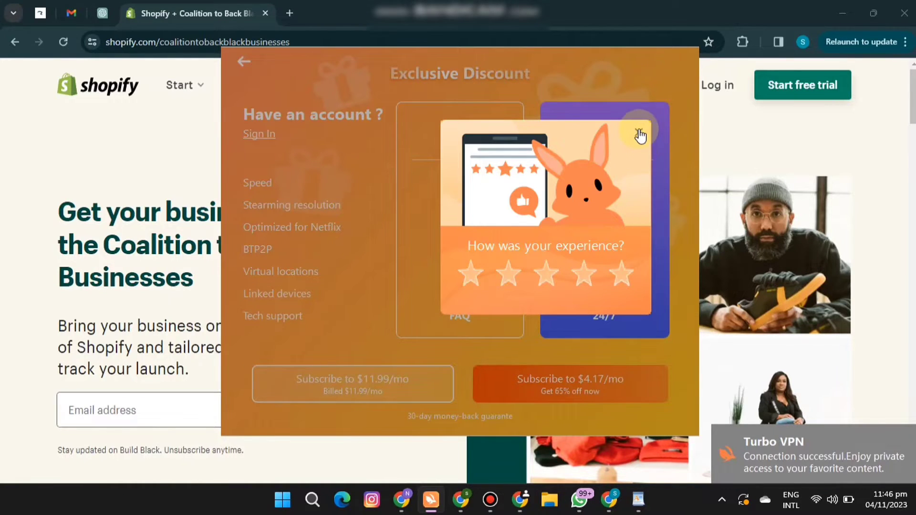
click(639, 133)
click(246, 60)
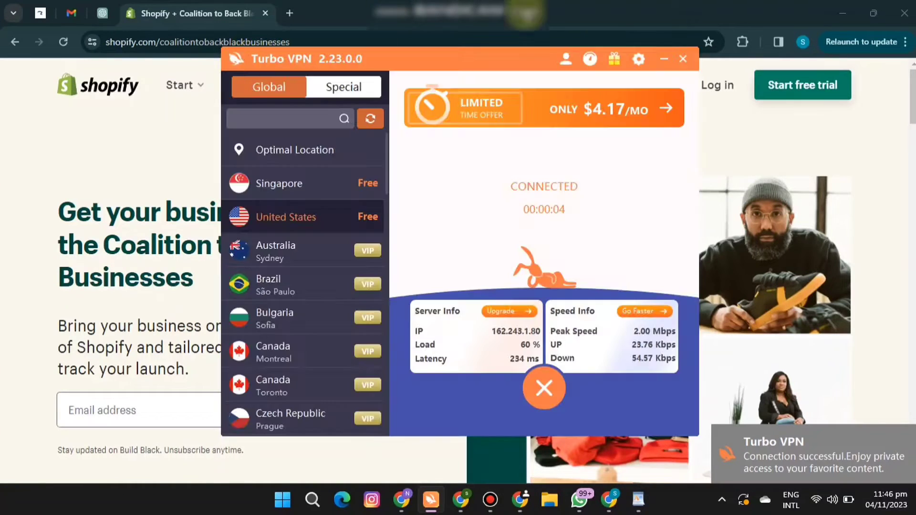
click(663, 60)
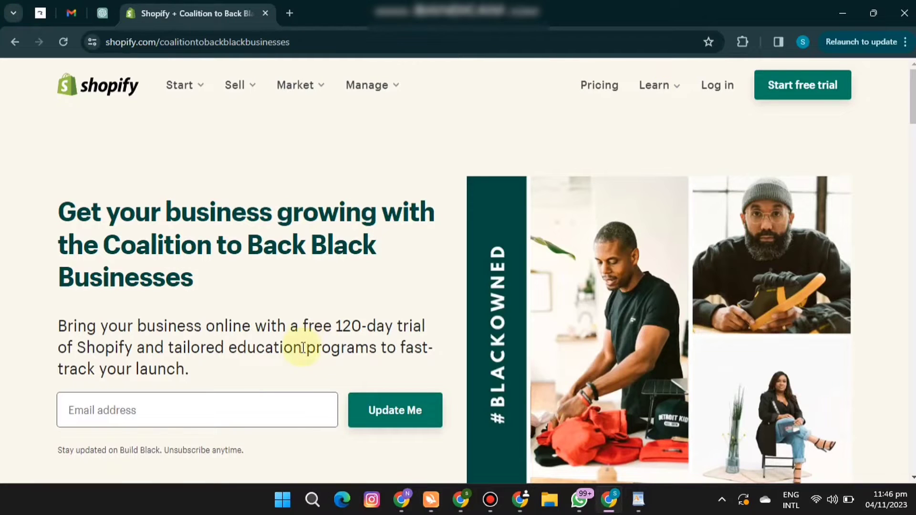
Reload the Shopify Coalition to Back Black Businesses page and start the free trial with the account's email address.
click(62, 43)
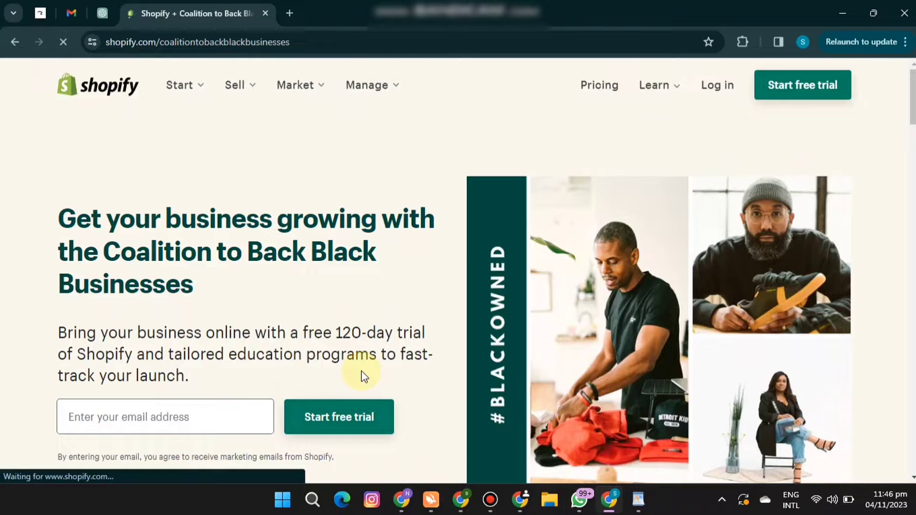
click(222, 418)
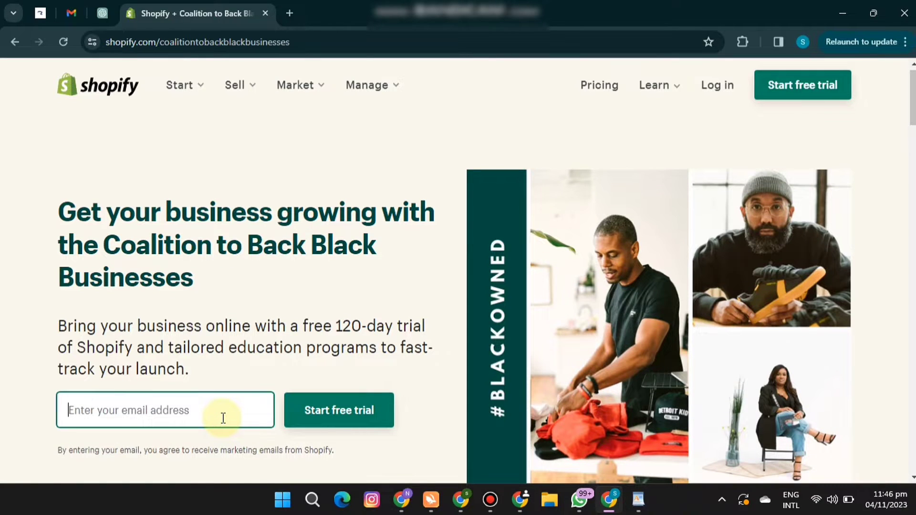
key(ctrl+v)
click(348, 409)
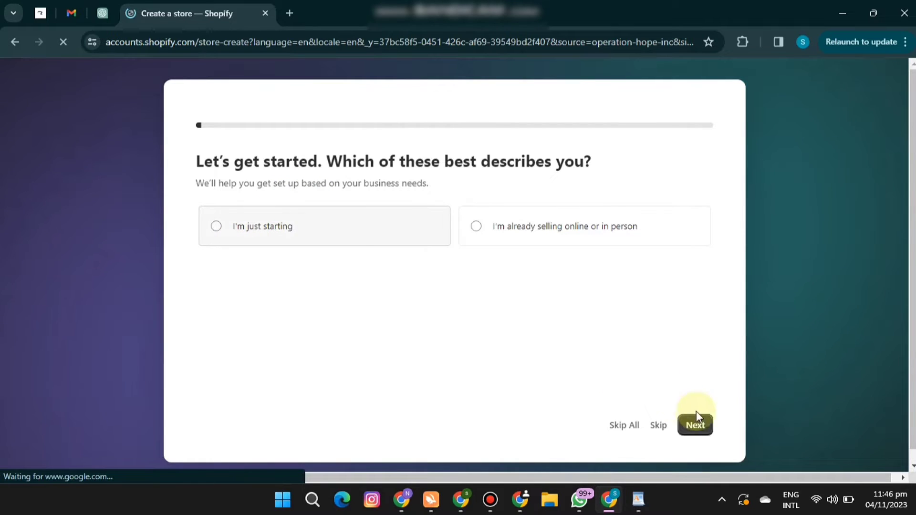
Complete the store questionnaire with "I'm just starting" and "Social media", continue past the product question, and accept United States as the business location.
click(317, 242)
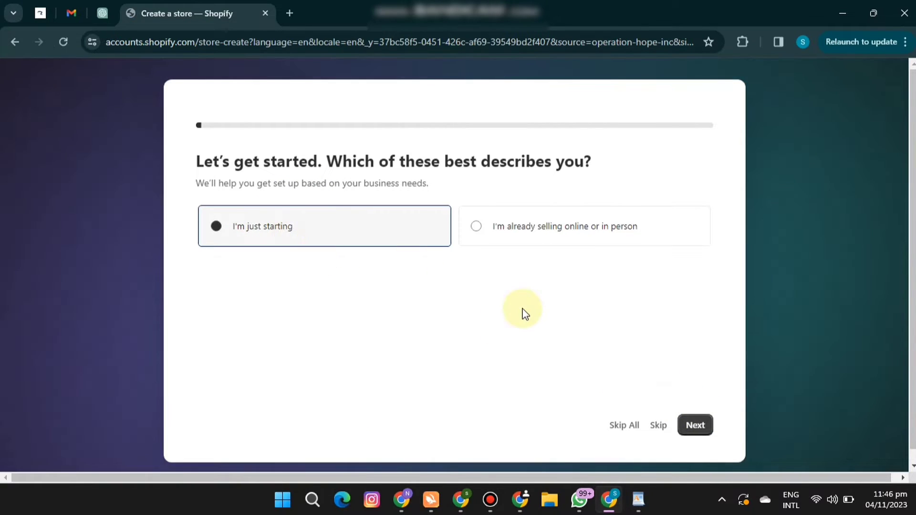
click(705, 431)
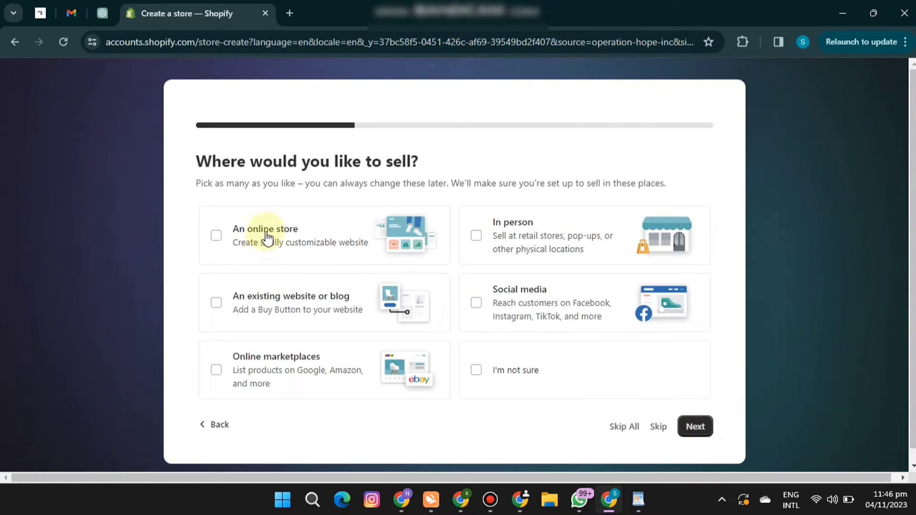
click(476, 302)
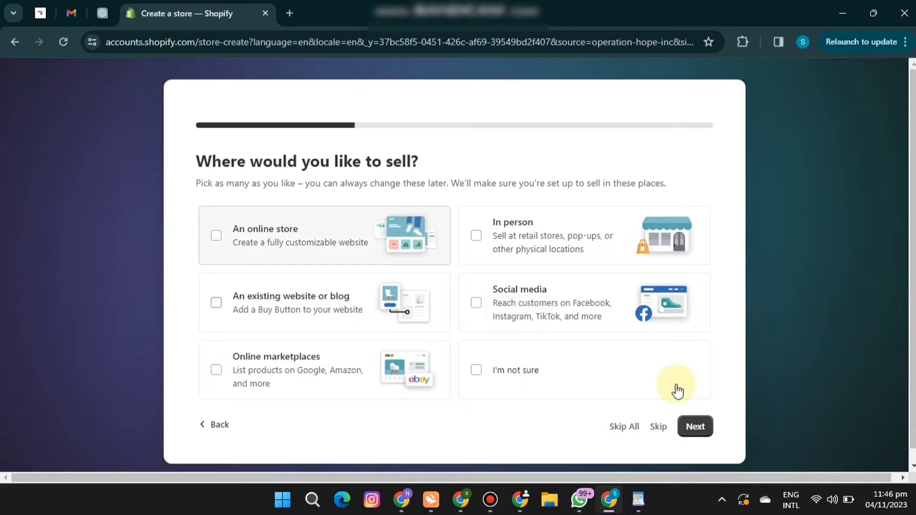
click(707, 437)
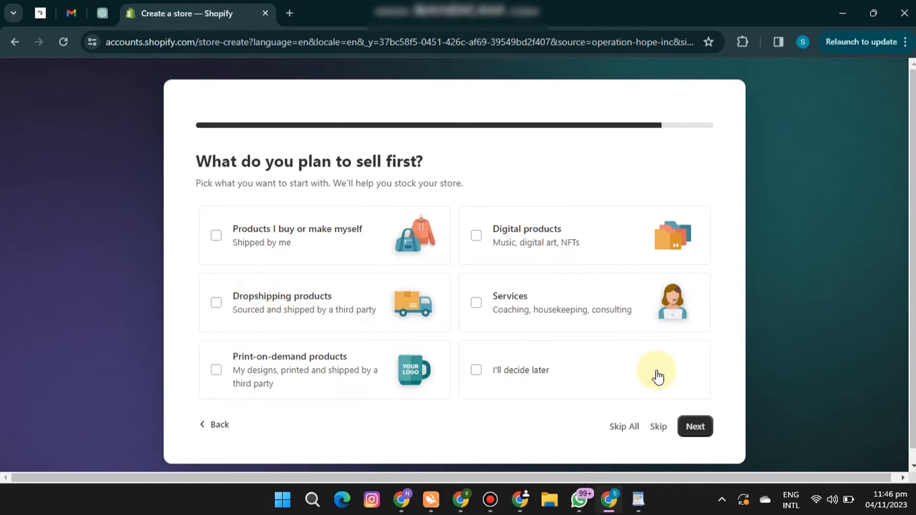
click(695, 428)
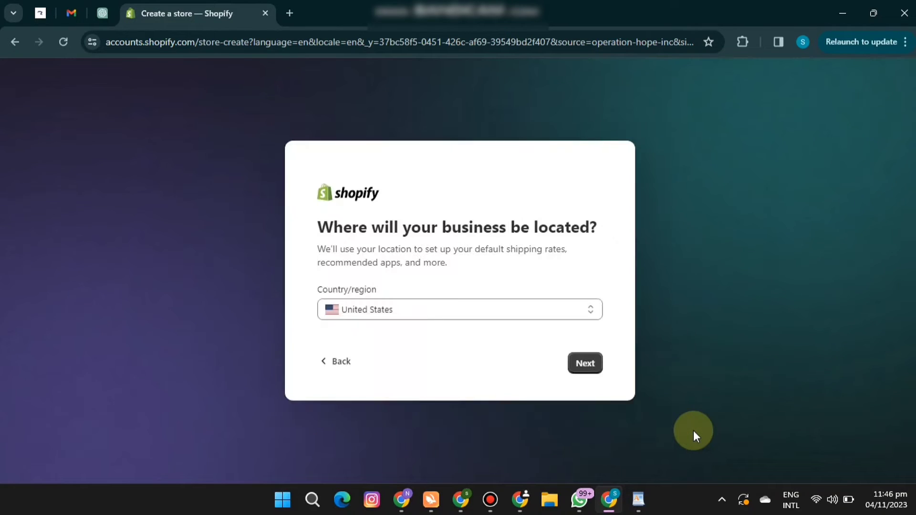
click(596, 368)
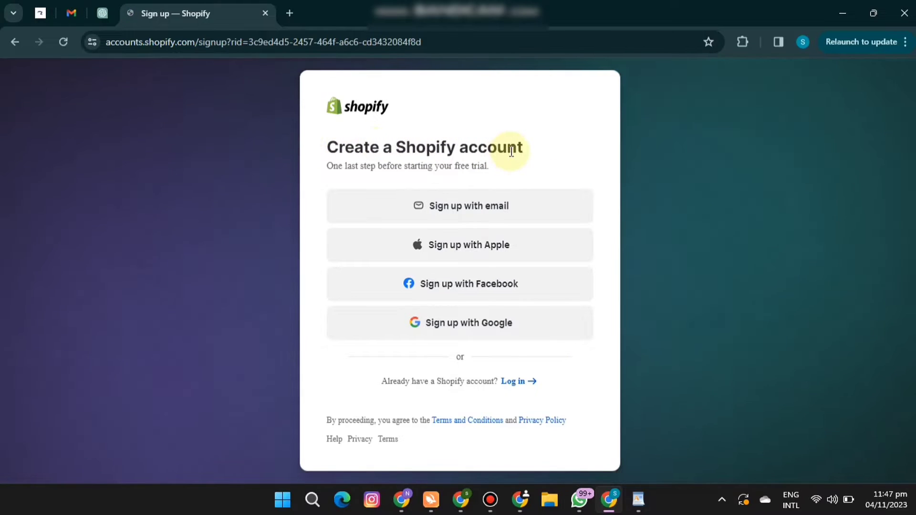
Choose to sign up for Shopify with email and enter the account password.
click(468, 204)
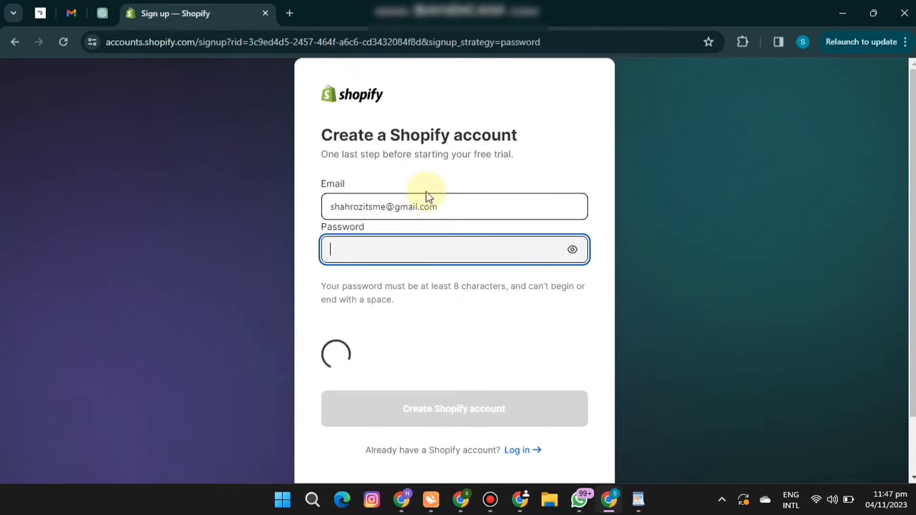
click(388, 250)
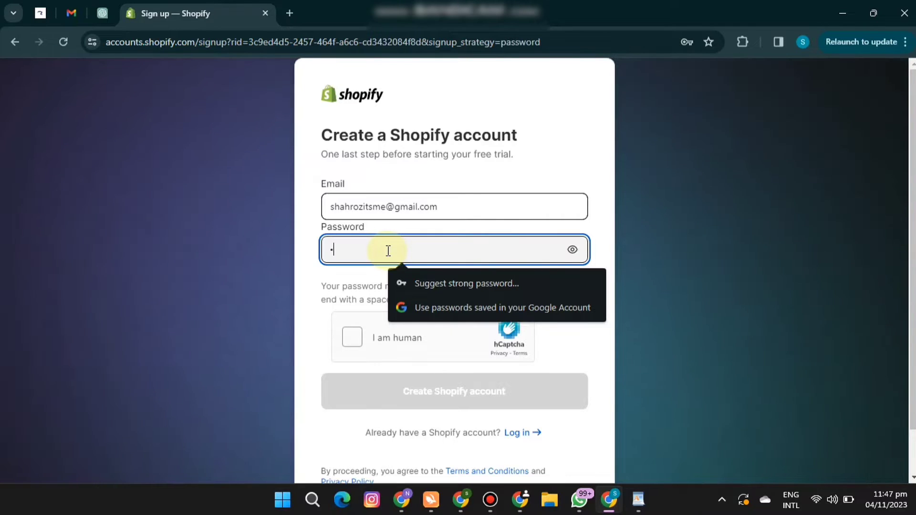
key(BackSpace)
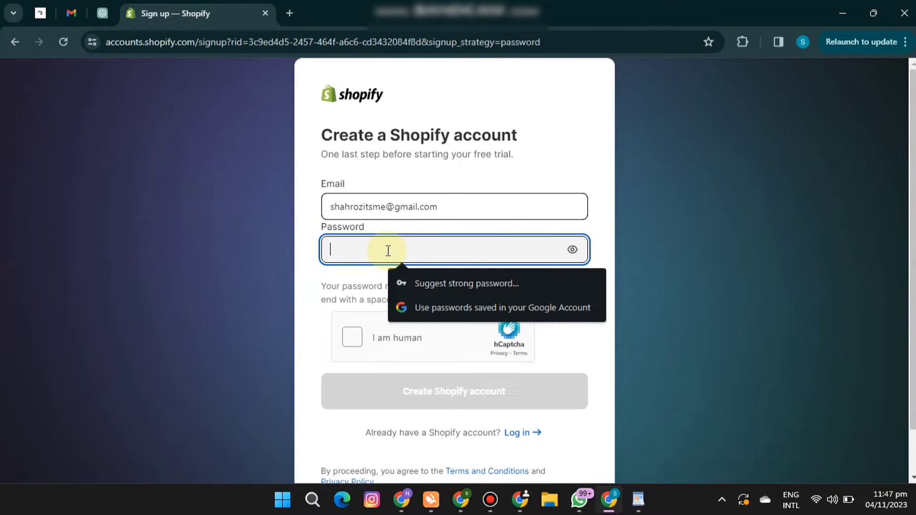
text(•••••)
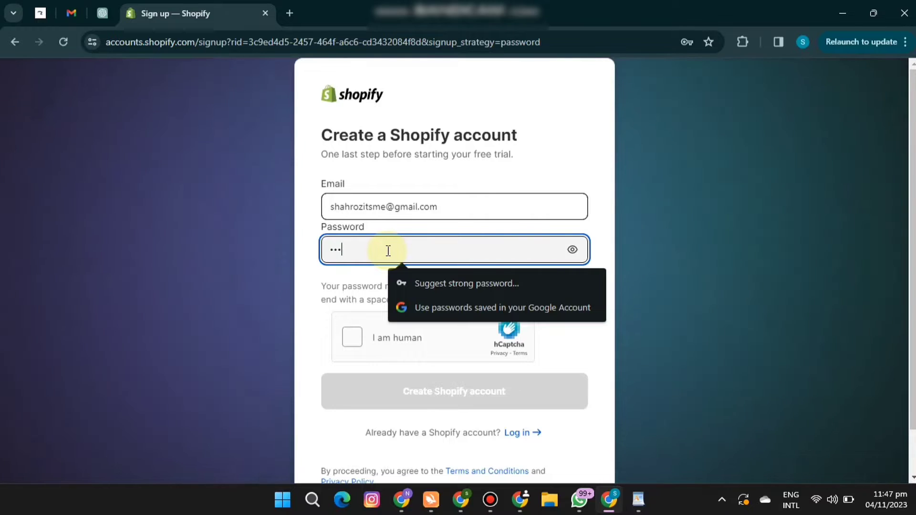
text(•••••)
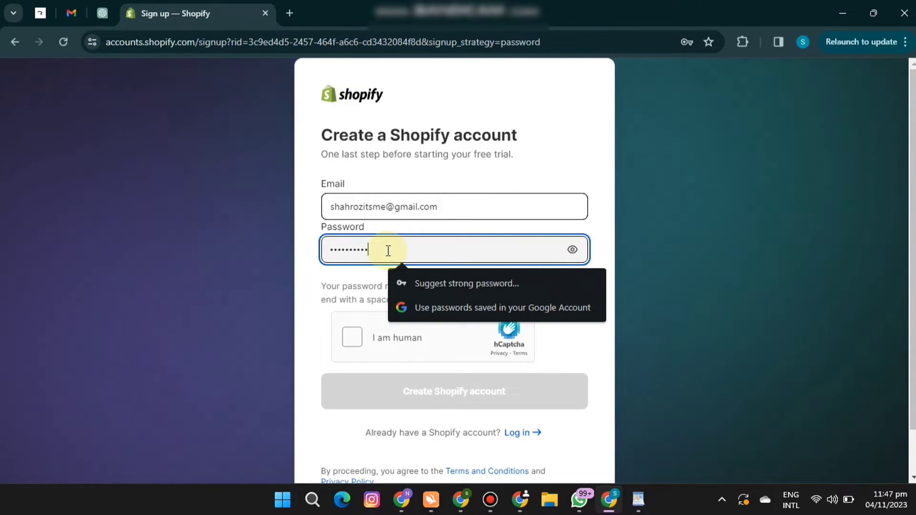
Complete the hCaptcha human check by selecting the images with the smallest animal, the hummingbirds, and verifying.
click(353, 339)
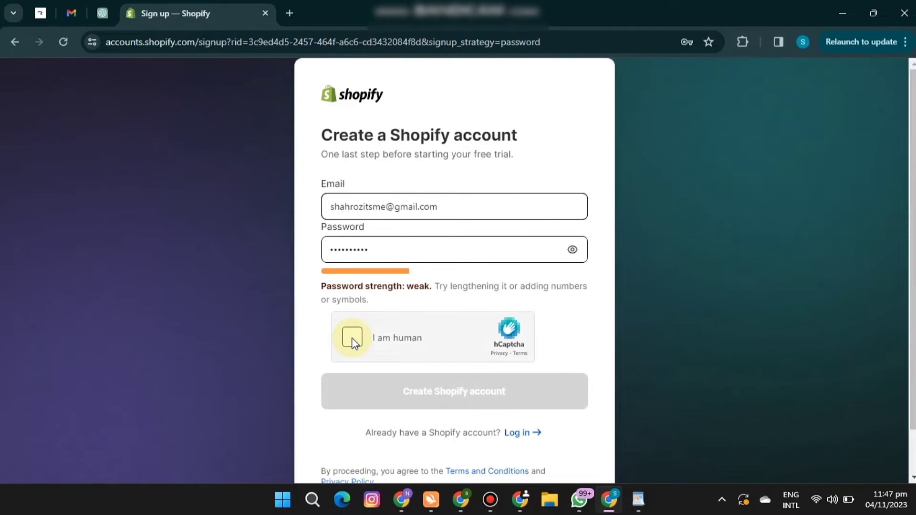
scroll(353, 342, down, 1)
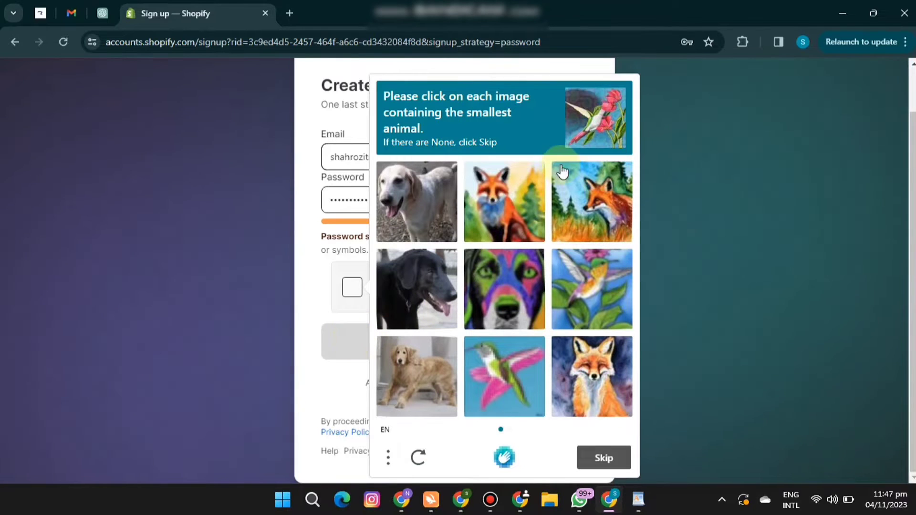
click(588, 292)
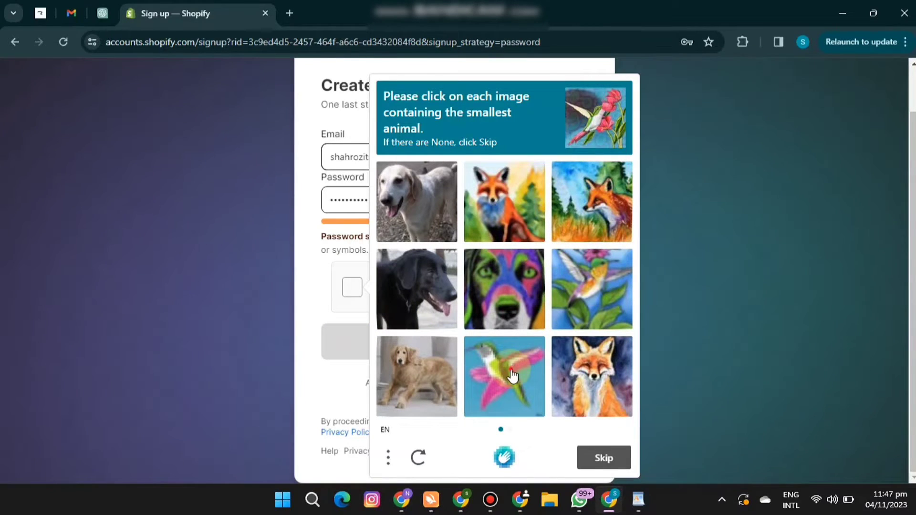
click(600, 454)
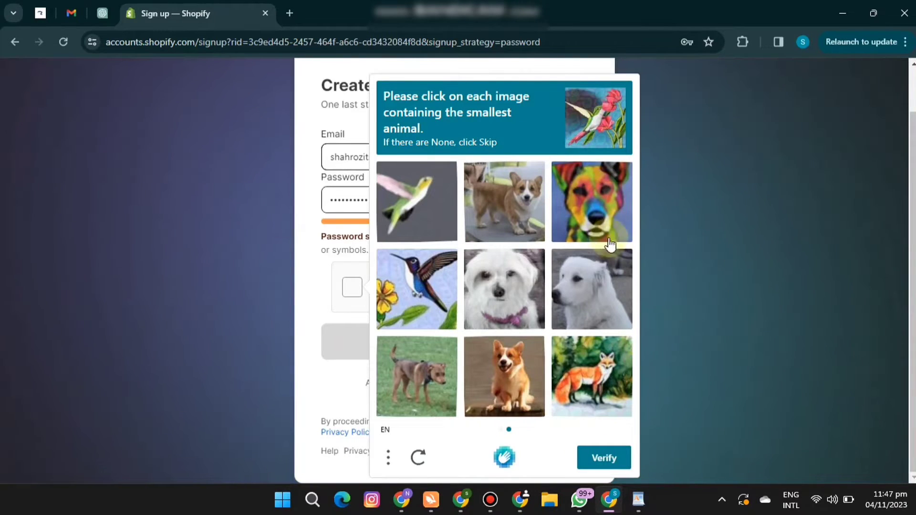
click(611, 462)
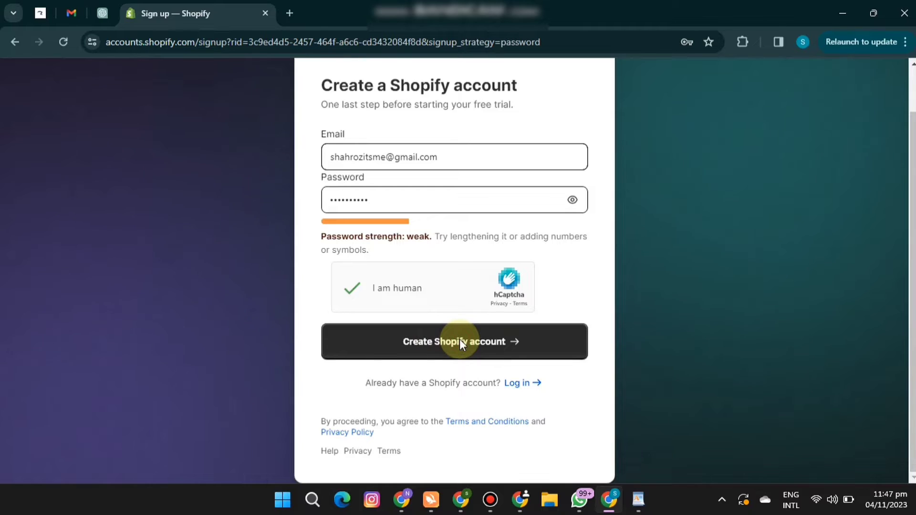
Submit the Shopify account creation form and dismiss the browser's offer to save the password.
click(460, 343)
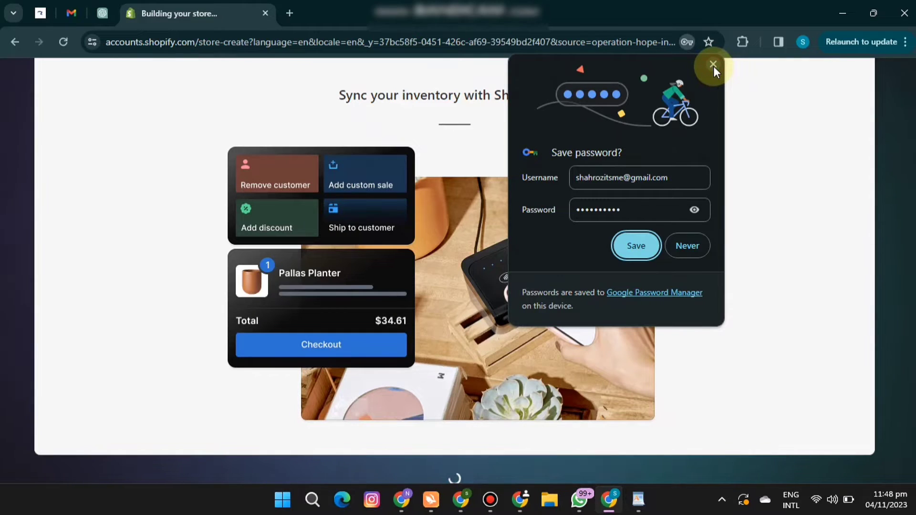
click(713, 65)
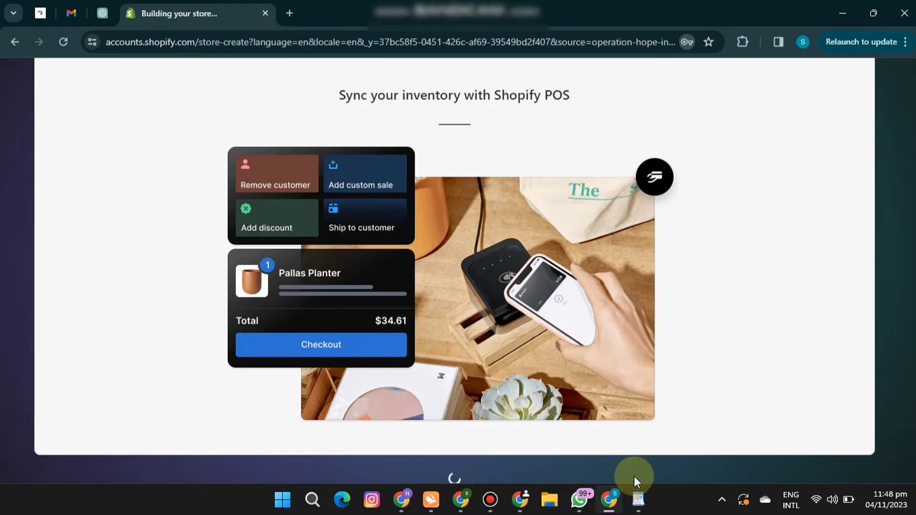
Switch to the WordPad lecture outline, strike through item 1 about creating the UAE dropshipping store, and return to the Shopify browser window.
click(640, 510)
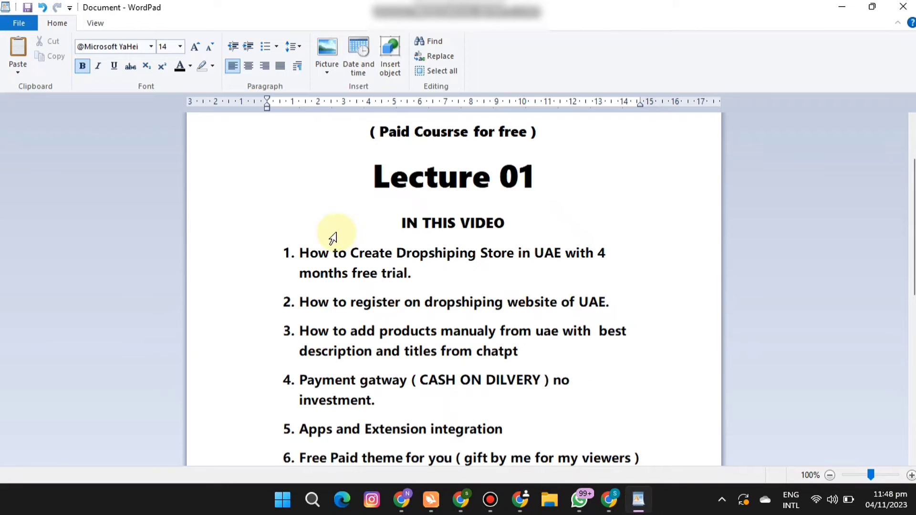
click(302, 252)
drag(305, 251, 403, 272)
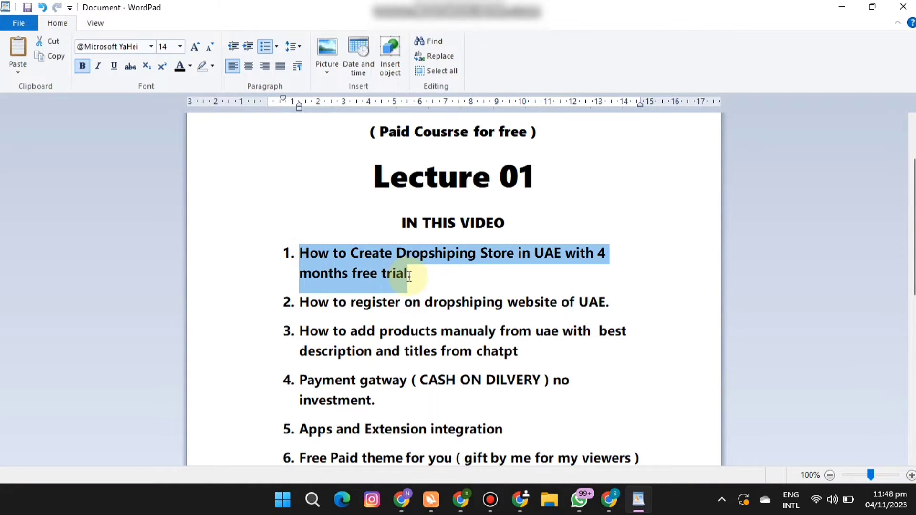
click(129, 67)
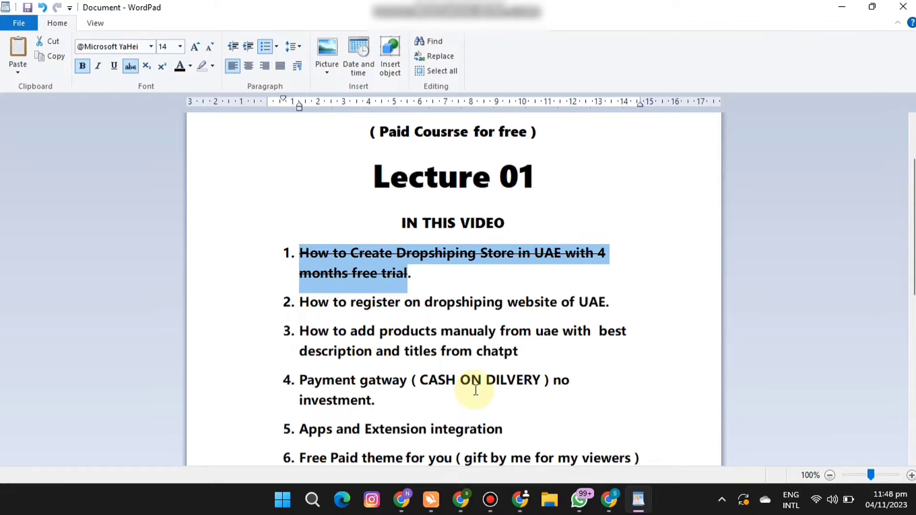
click(611, 499)
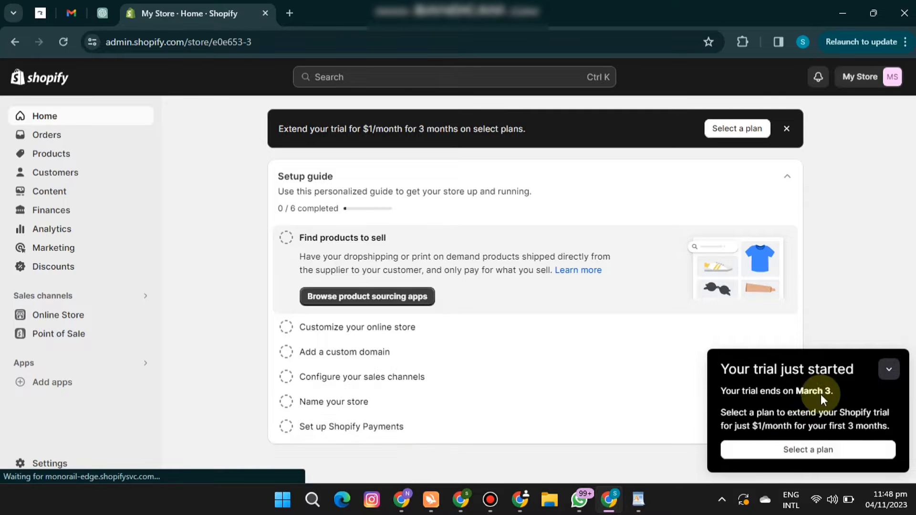
Switch to Turbo VPN, disconnect from the United States server, close the discount offer, and minimize the program.
click(438, 499)
click(549, 387)
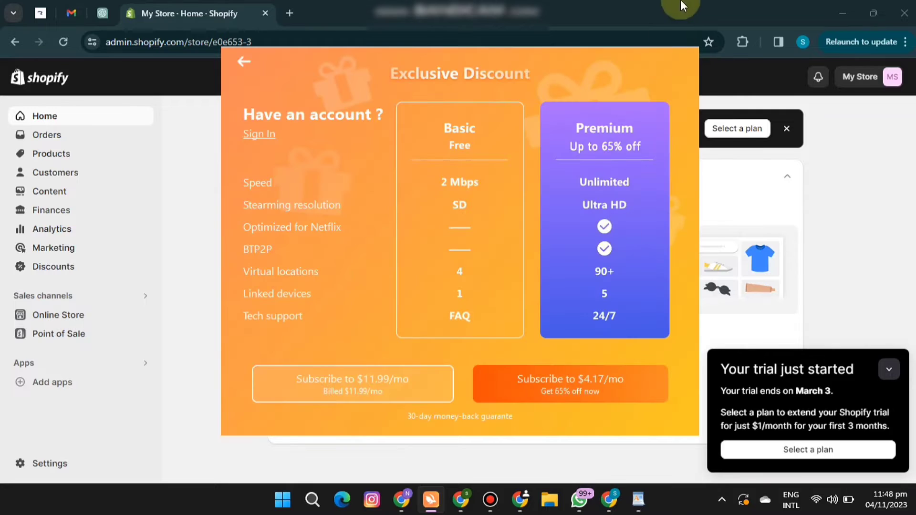
click(244, 60)
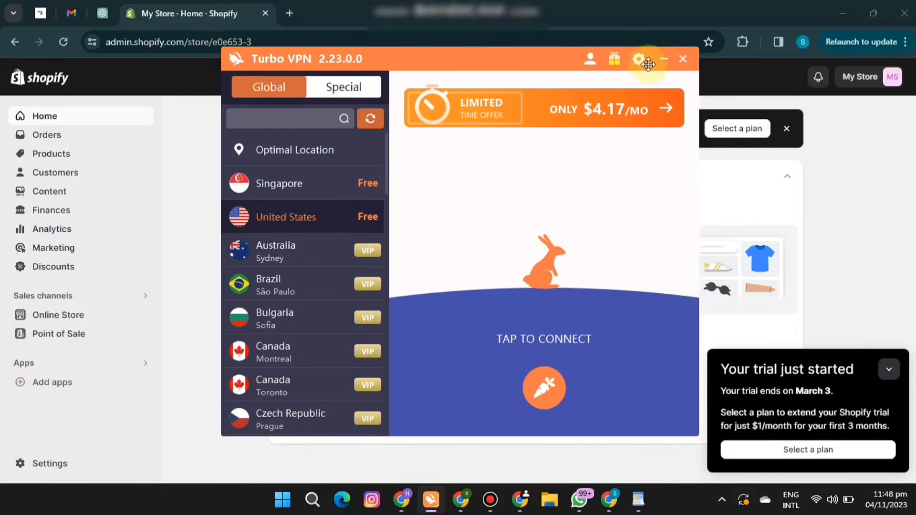
click(664, 59)
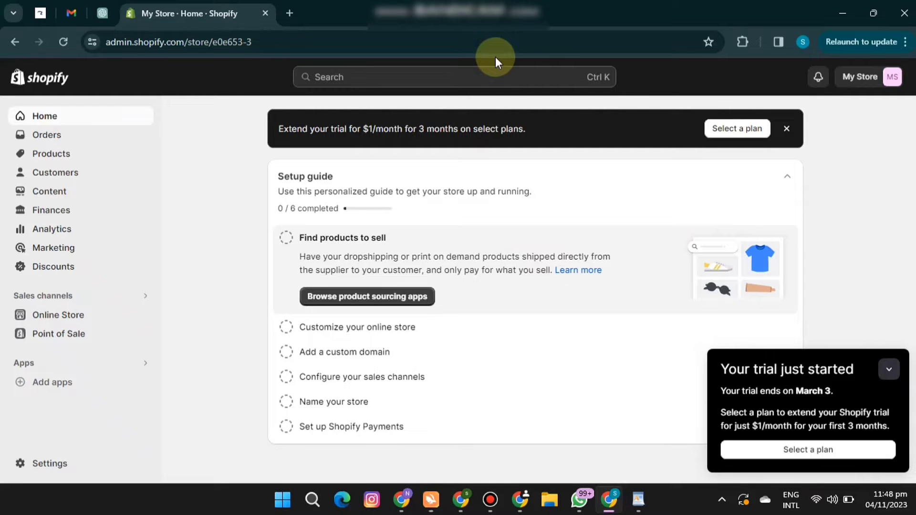
Search Google for "zambeel drops" in a new browser tab and open the Zambeel Dropshipping website.
click(292, 11)
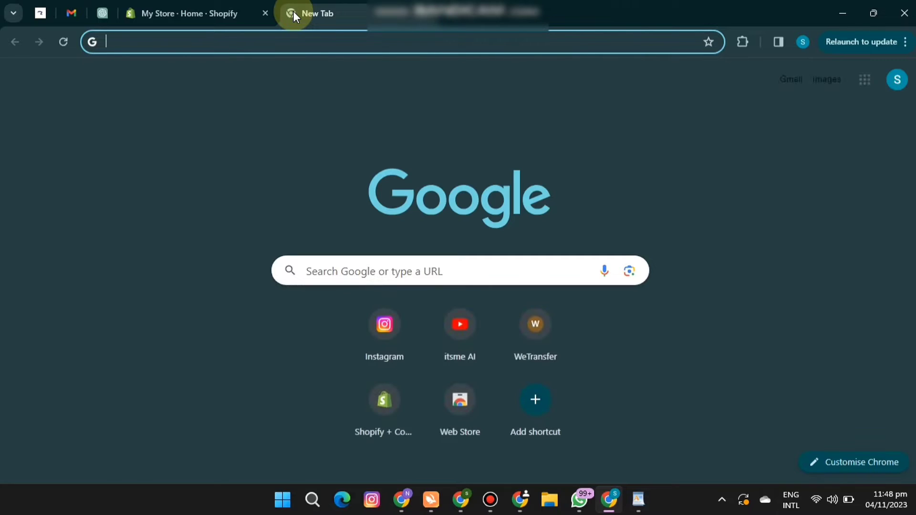
text(zam)
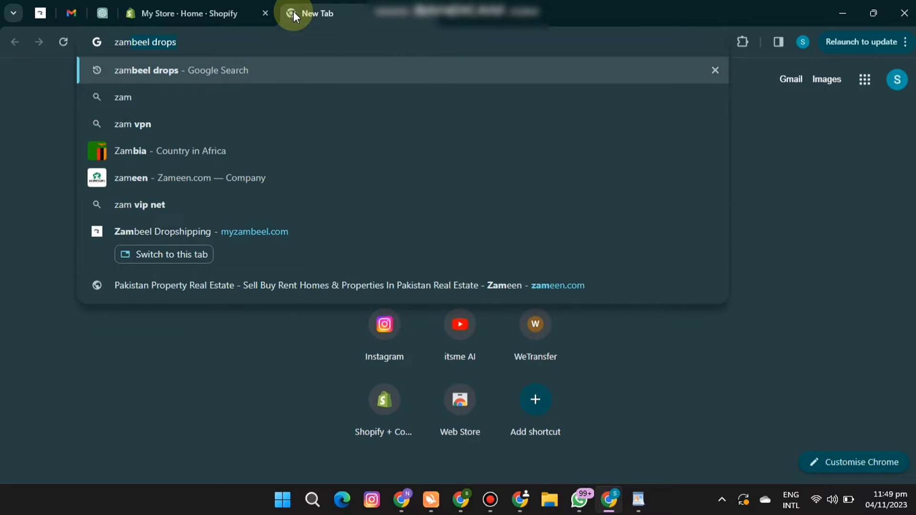
key(Return)
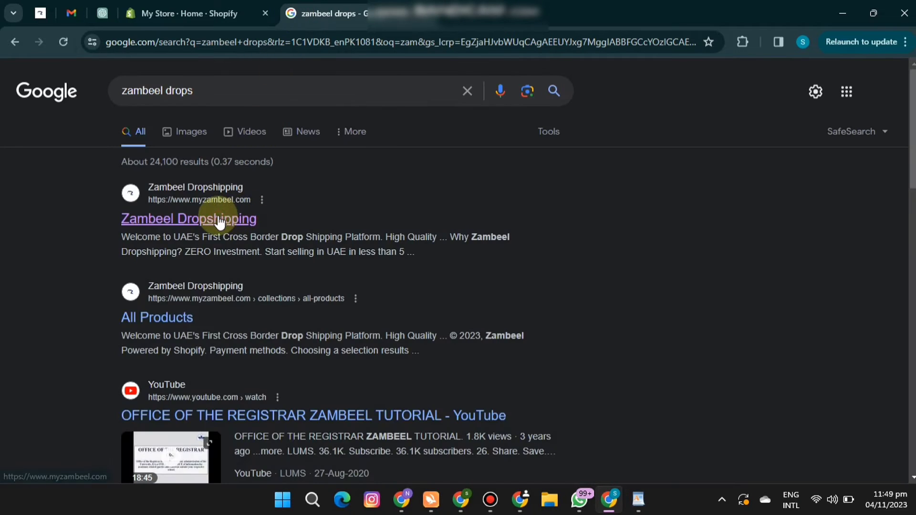
click(219, 220)
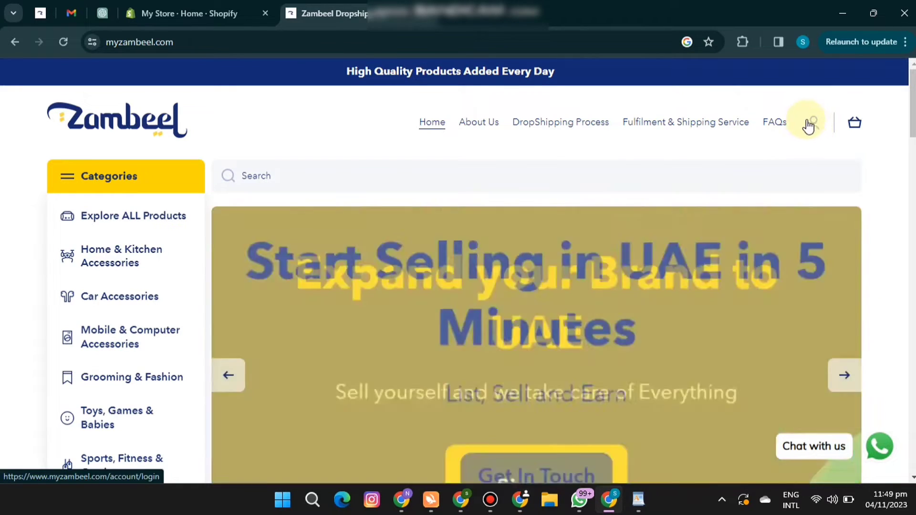
click(809, 123)
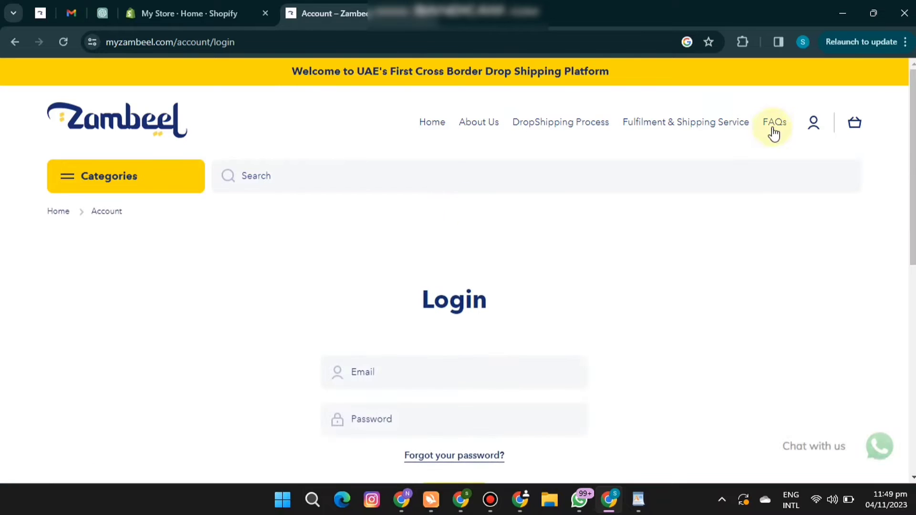
scroll(653, 253, down, 3)
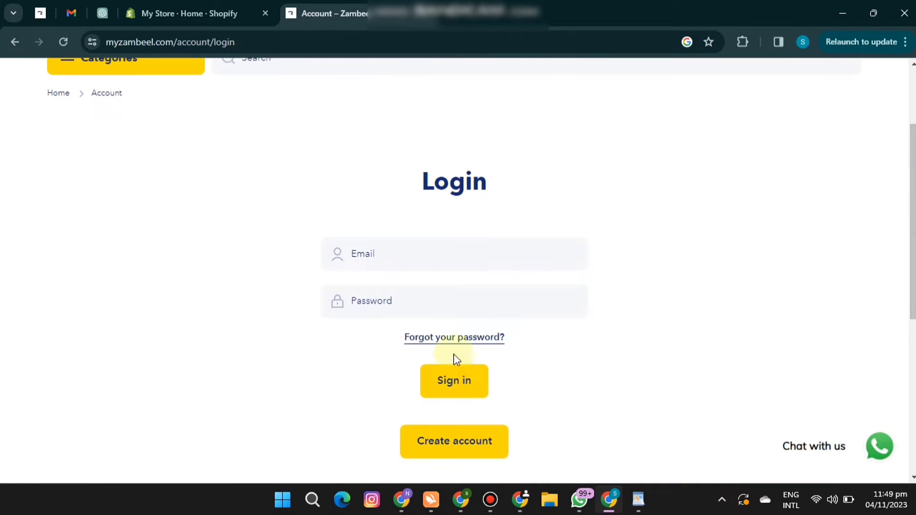
click(488, 442)
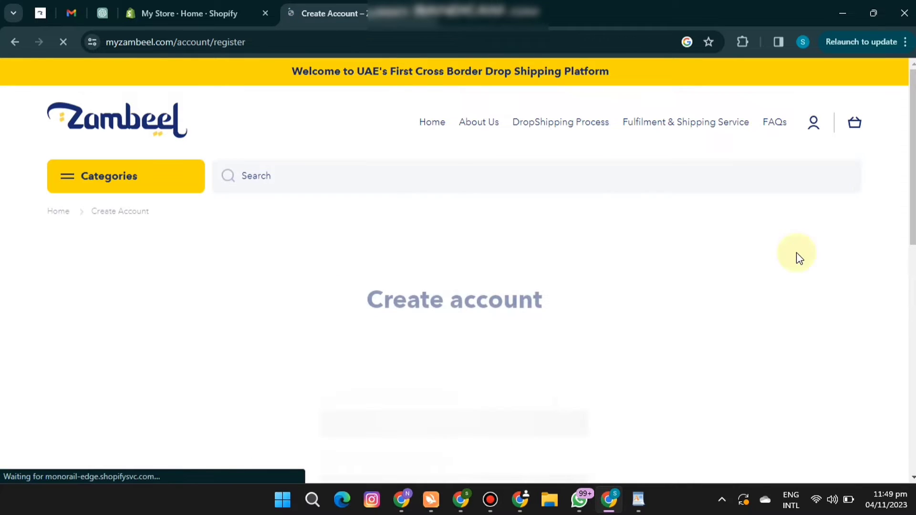
scroll(876, 196, down, 3)
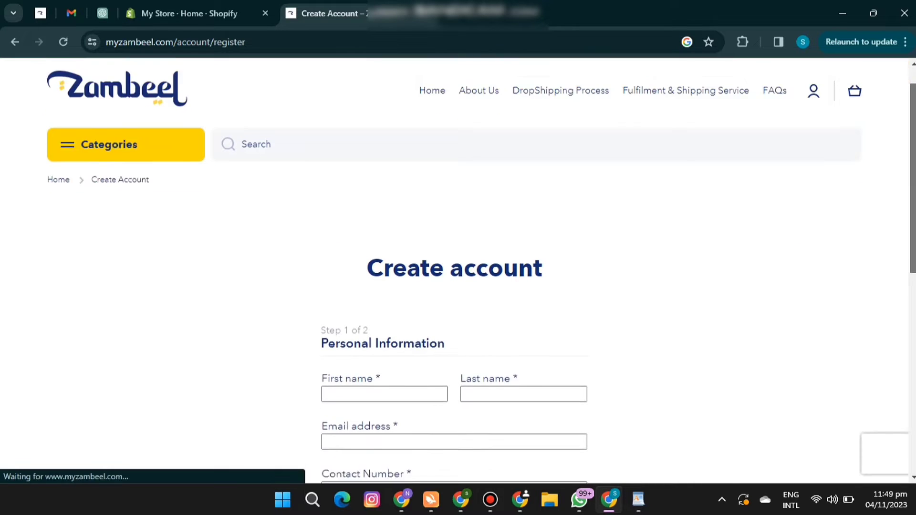
drag(913, 234, 913, 257)
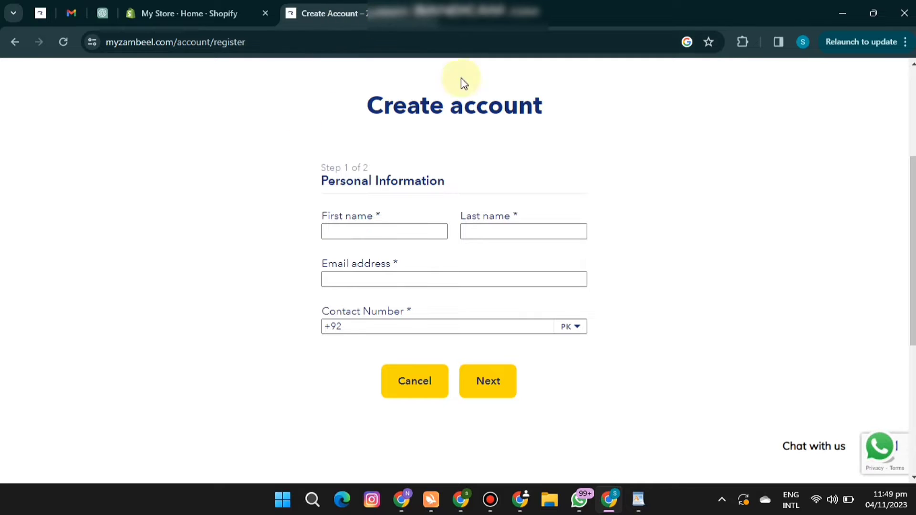
Return to the Shopify store admin, collapse the trial notice, and open the store settings.
click(210, 11)
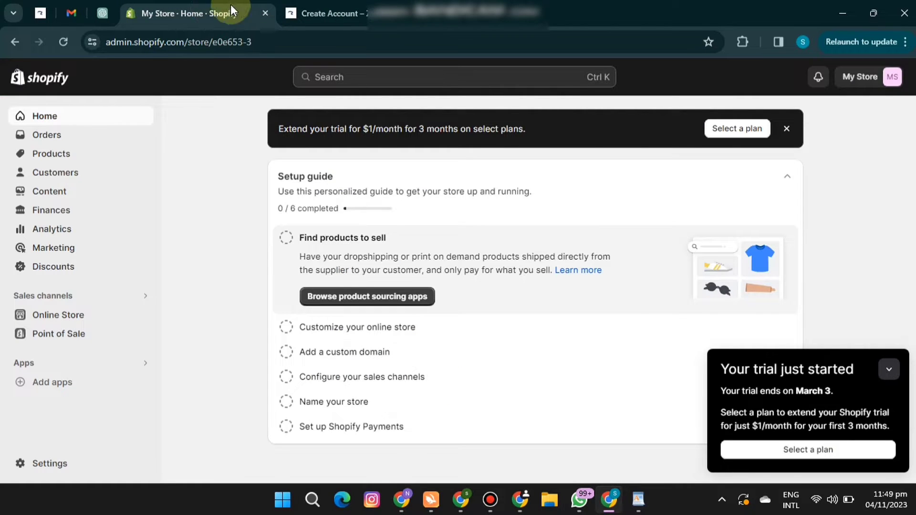
click(886, 370)
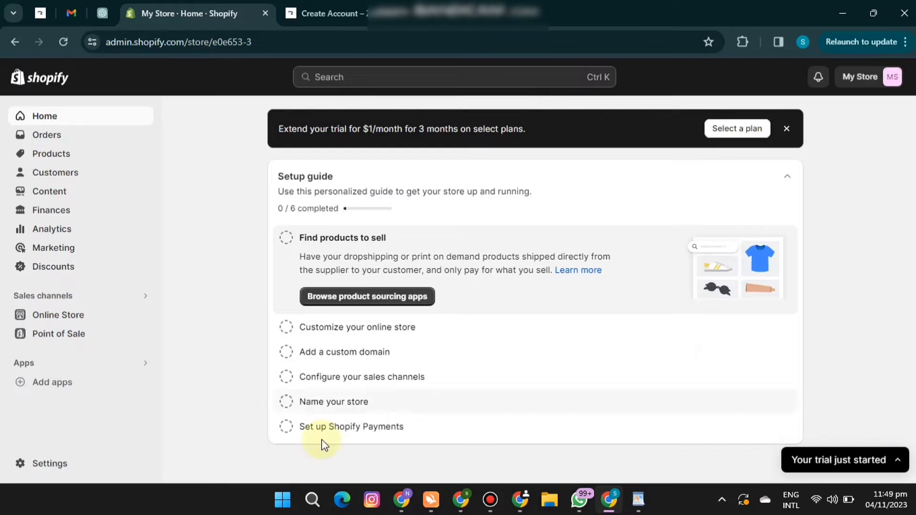
click(63, 467)
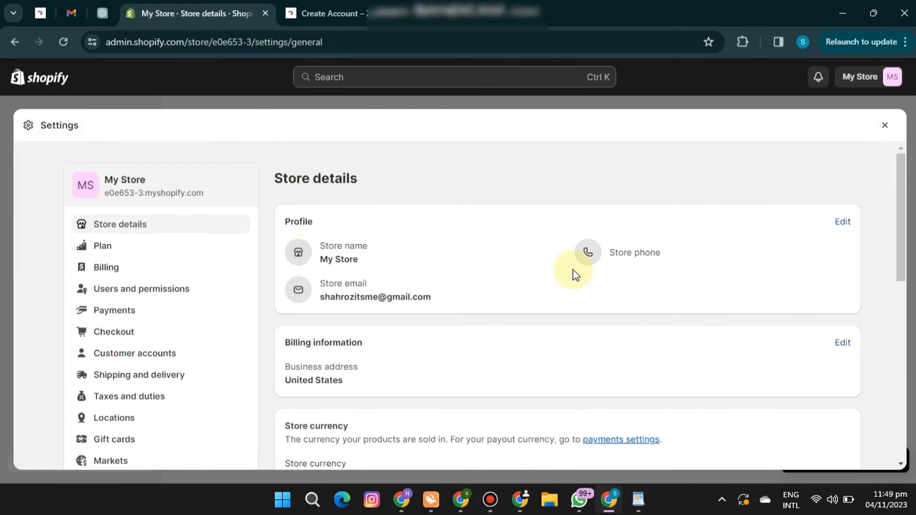
Change the store name in the store profile to "Soft Haven" and save it.
click(844, 223)
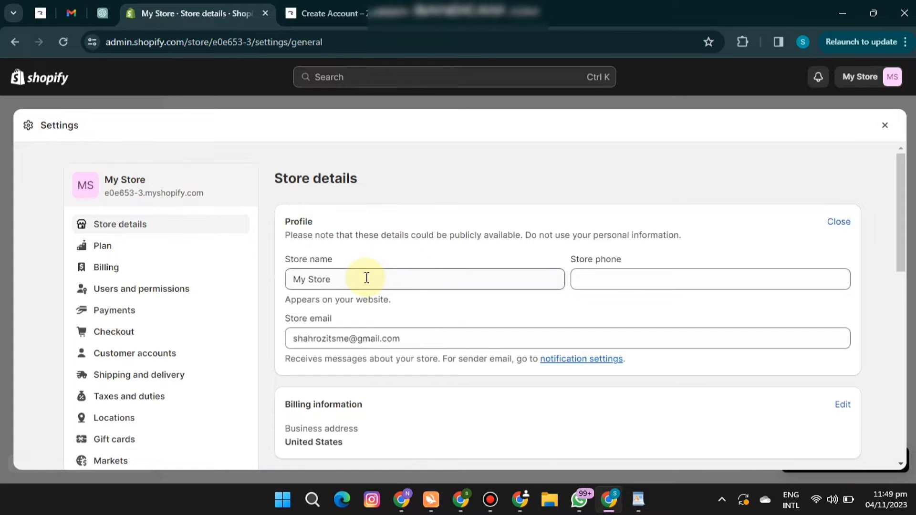
drag(366, 278, 198, 261)
text(S)
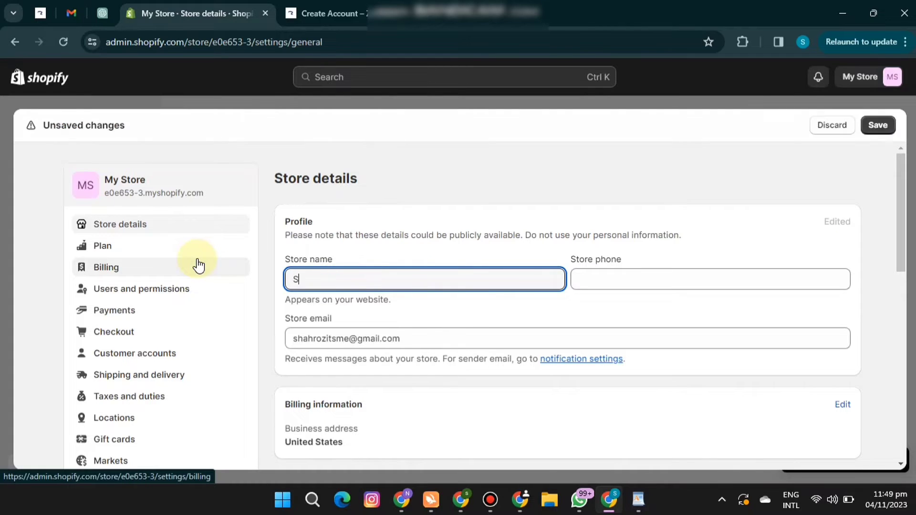
text(oft Haven)
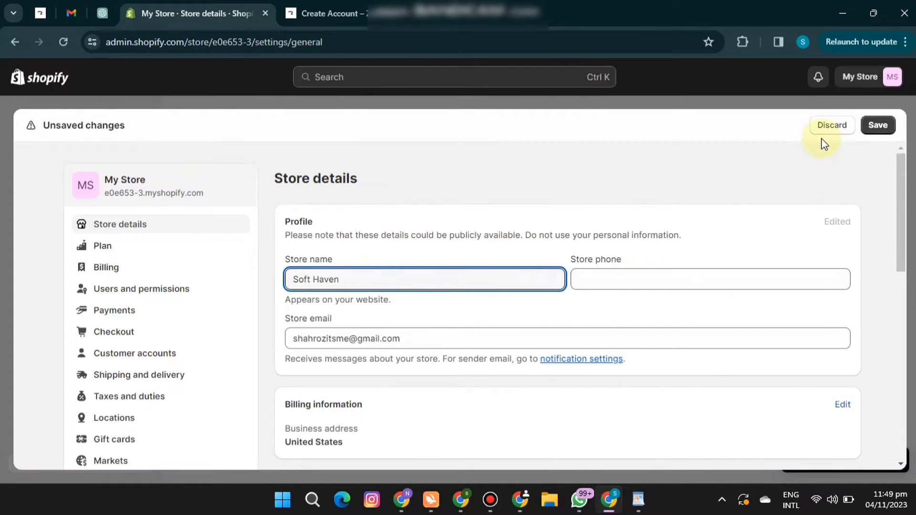
click(881, 126)
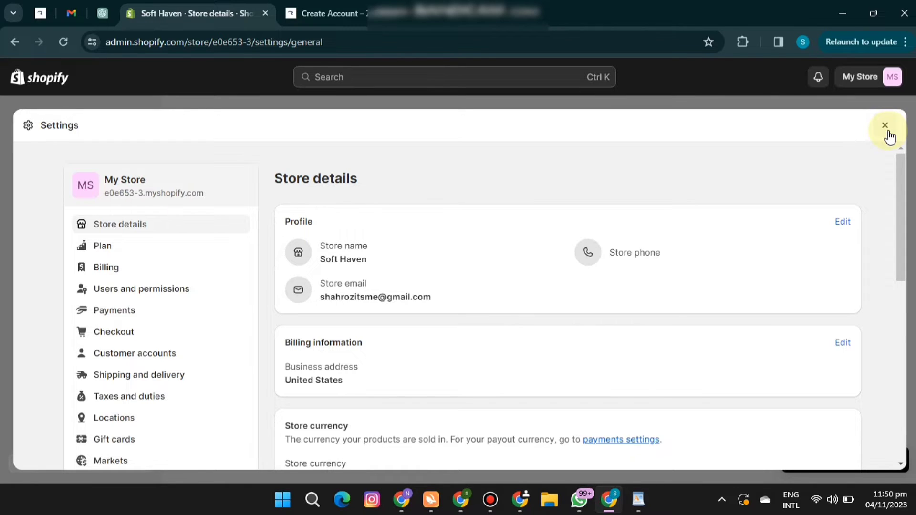
Set the store currency to UAE dirhams (AED) in the store details and save the change.
drag(900, 179, 890, 299)
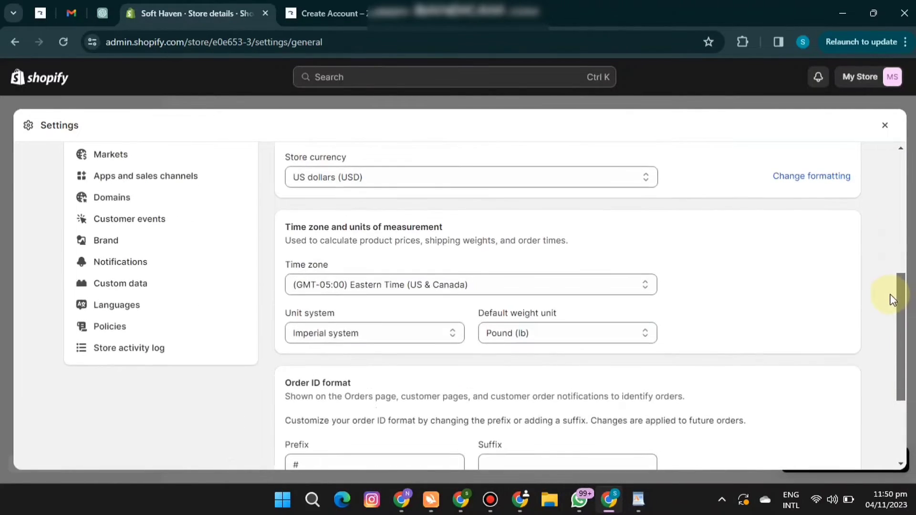
click(628, 179)
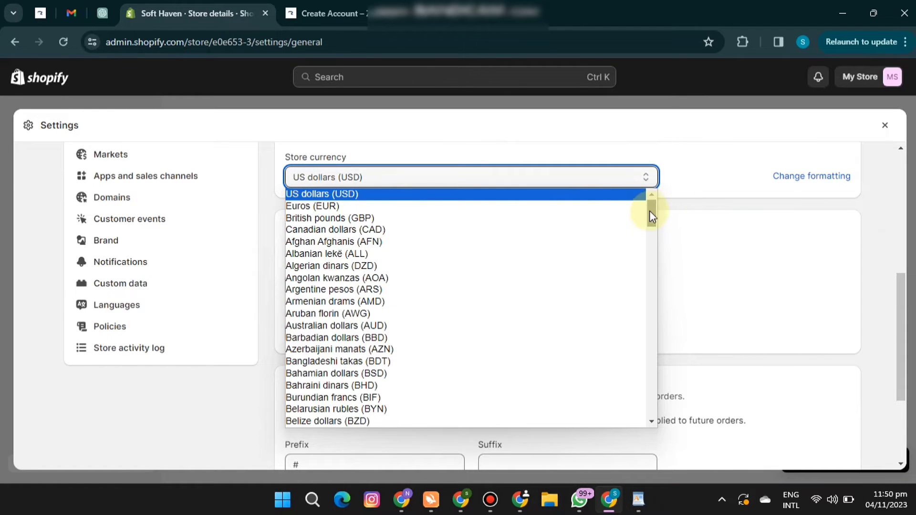
drag(650, 212, 640, 405)
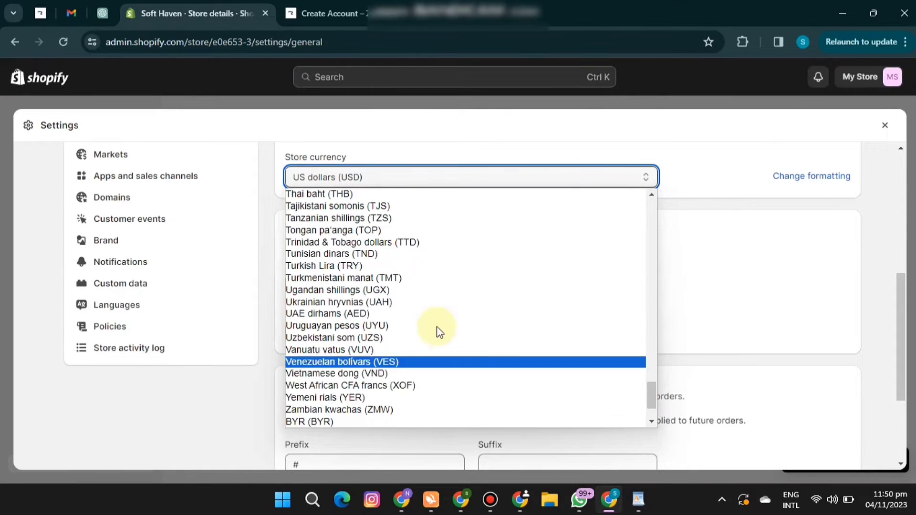
click(382, 313)
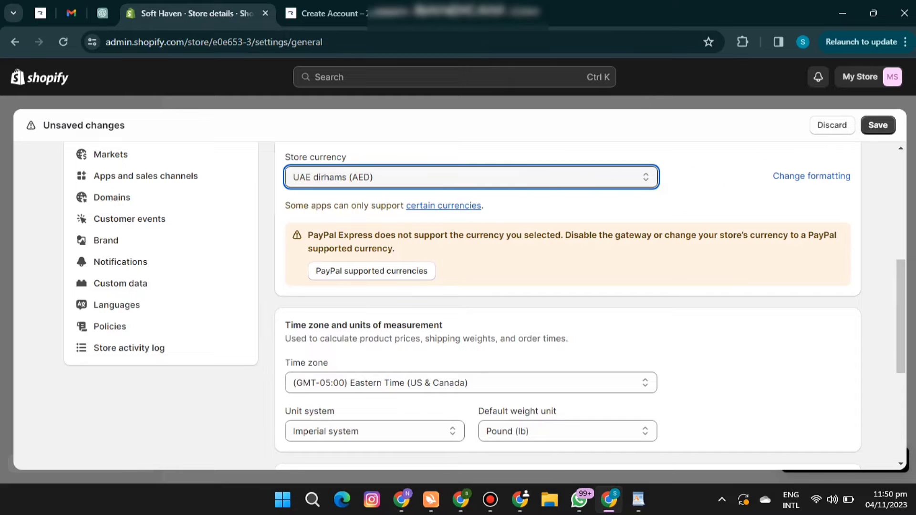
click(877, 126)
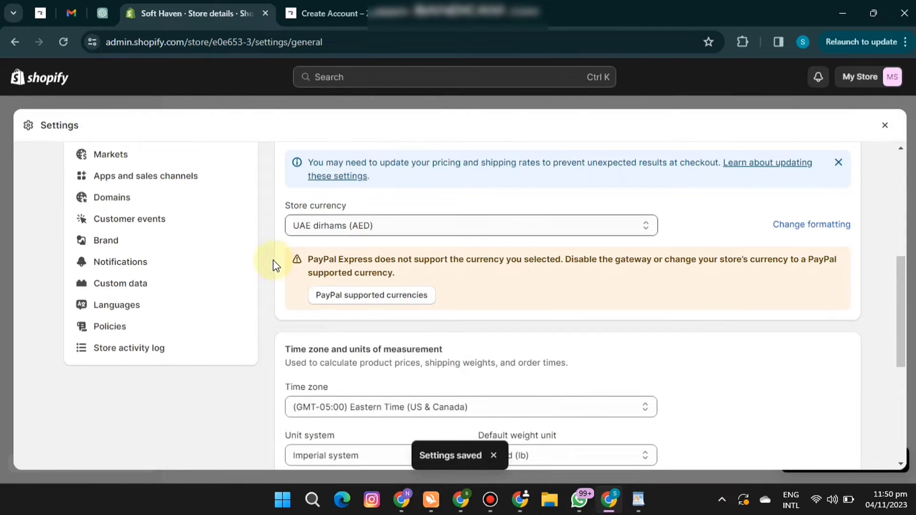
Go to the Markets settings and open the primary United States market for editing.
drag(901, 302, 892, 267)
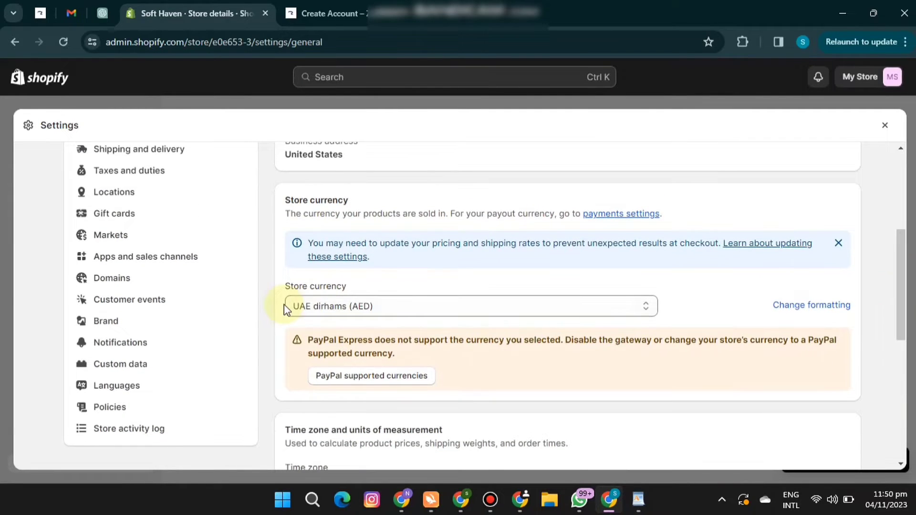
click(124, 236)
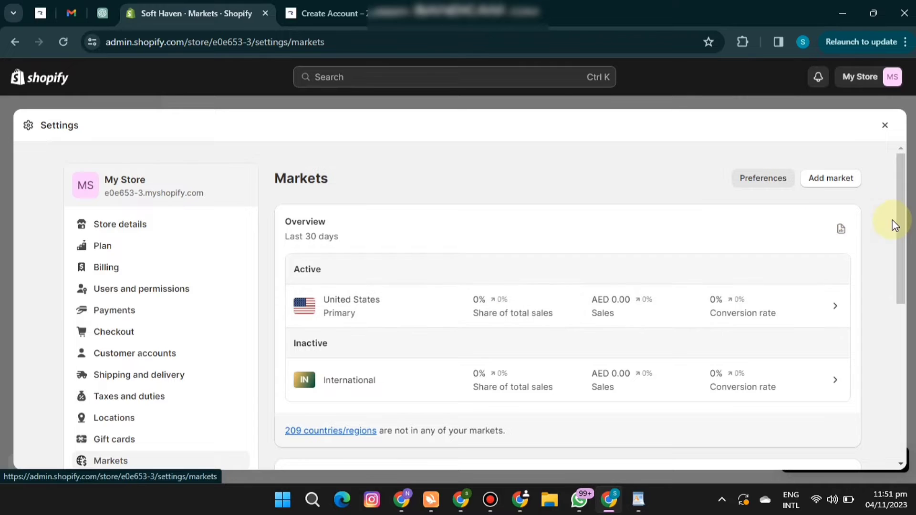
scroll(903, 210, down, 2)
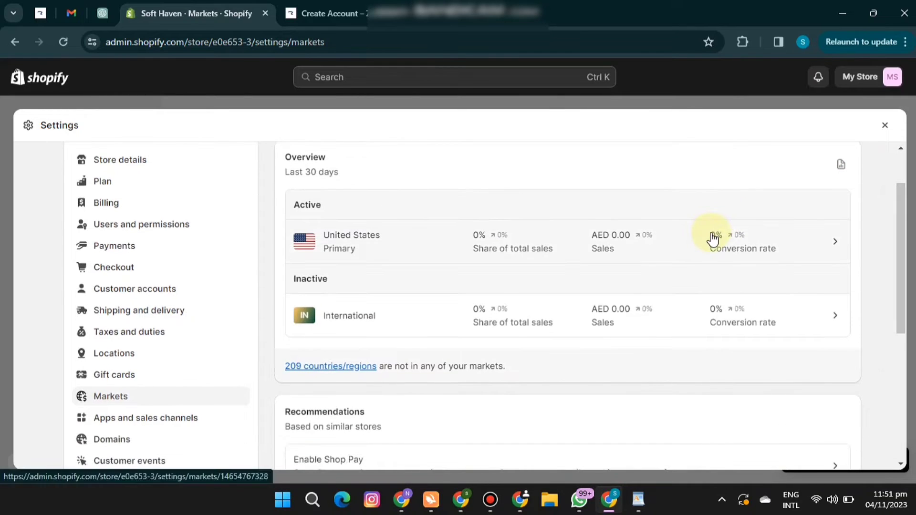
click(711, 233)
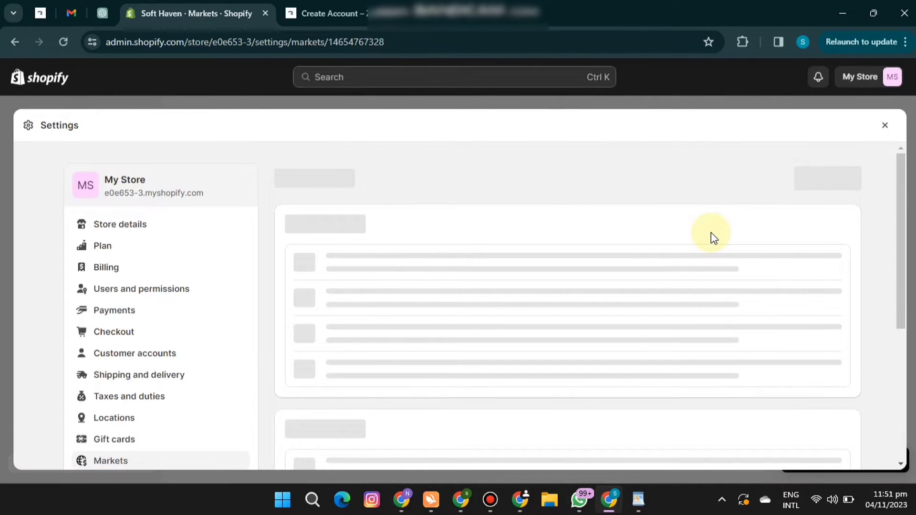
click(794, 178)
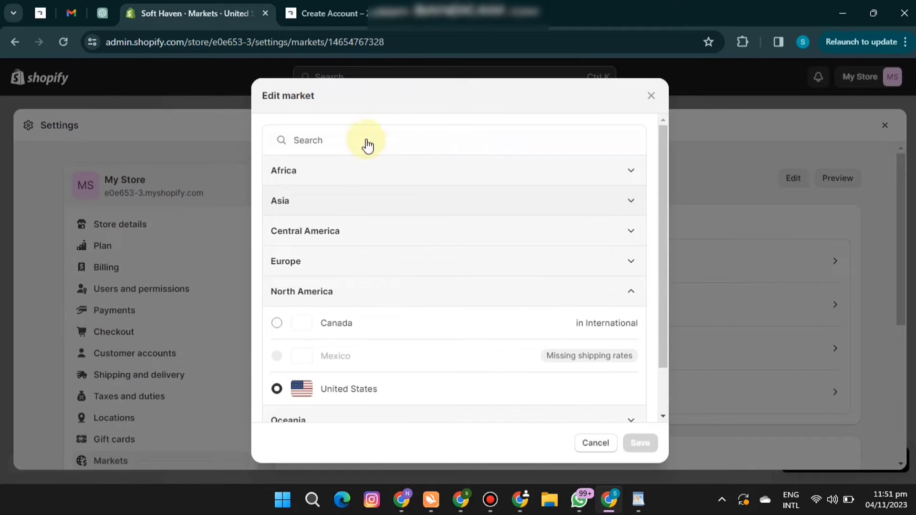
Change the primary market's country to United Arab Emirates, confirm moving United States to another market, and return to the markets overview.
click(344, 142)
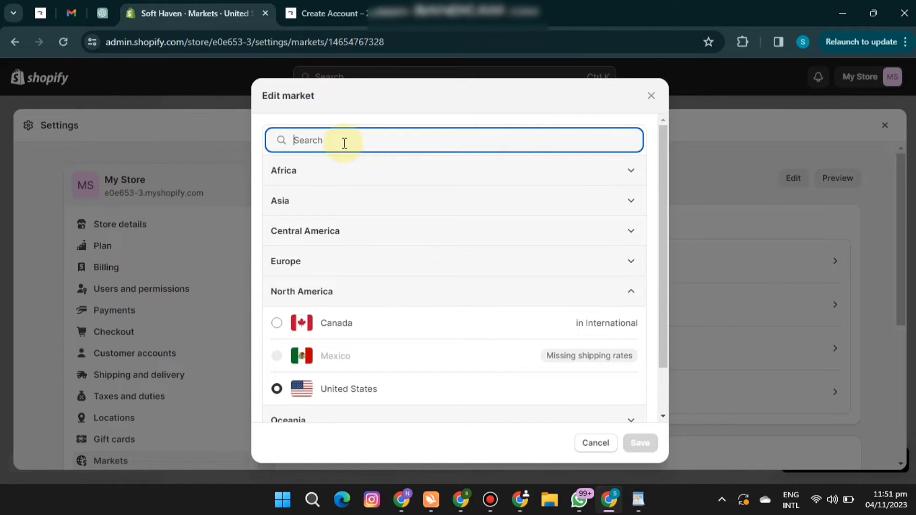
text(uae)
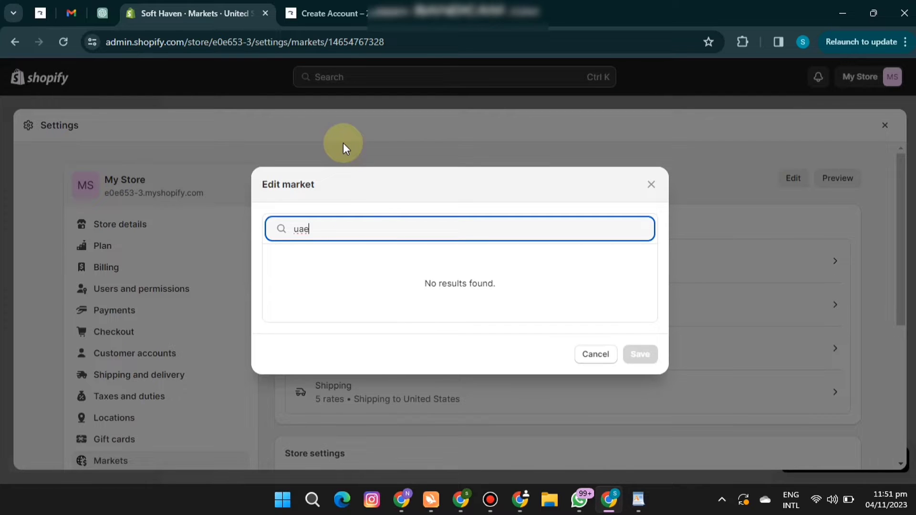
key(BackSpace)
key(BackSpace)
text(ni)
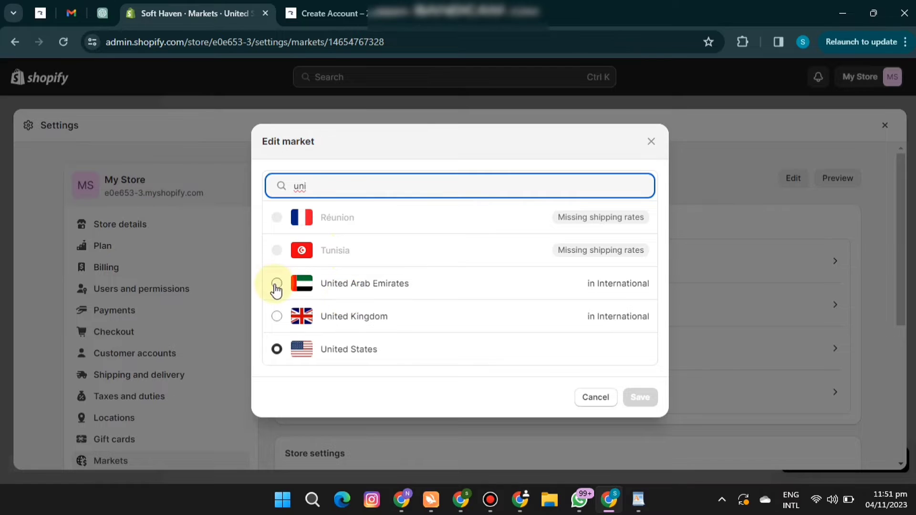
click(276, 285)
click(640, 397)
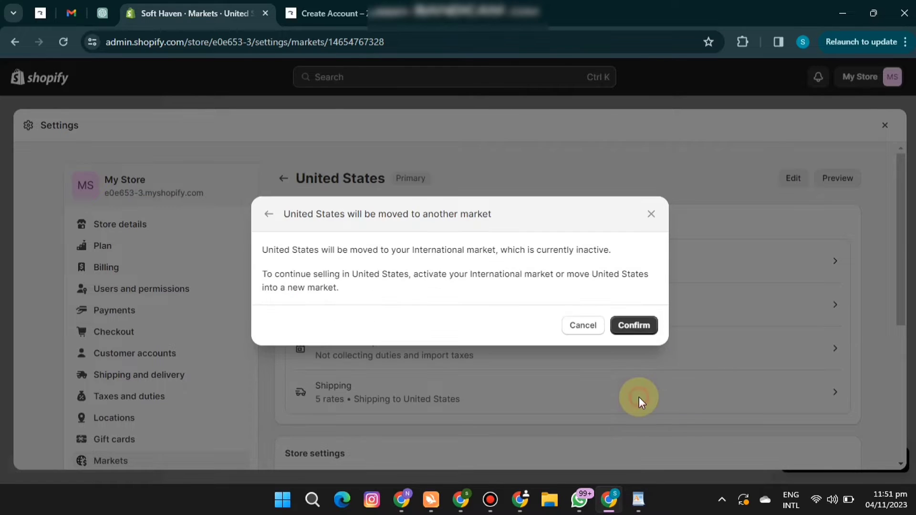
click(639, 327)
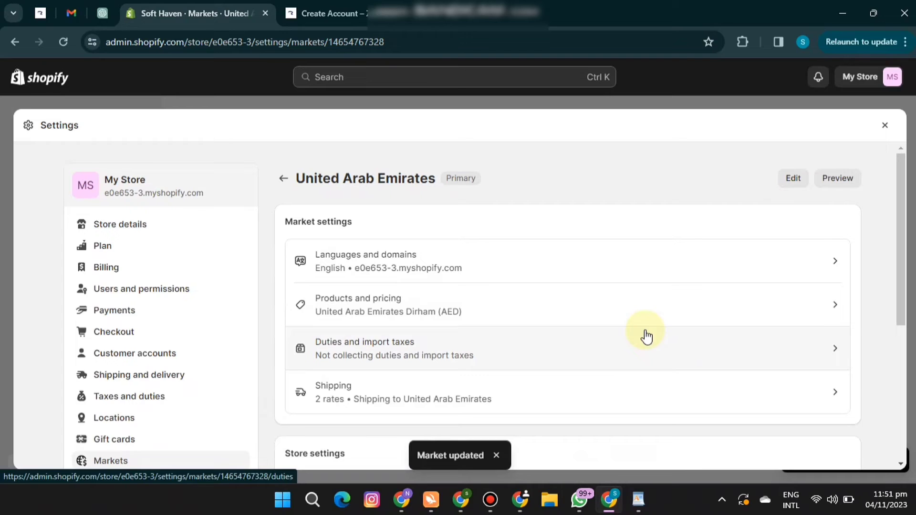
click(283, 180)
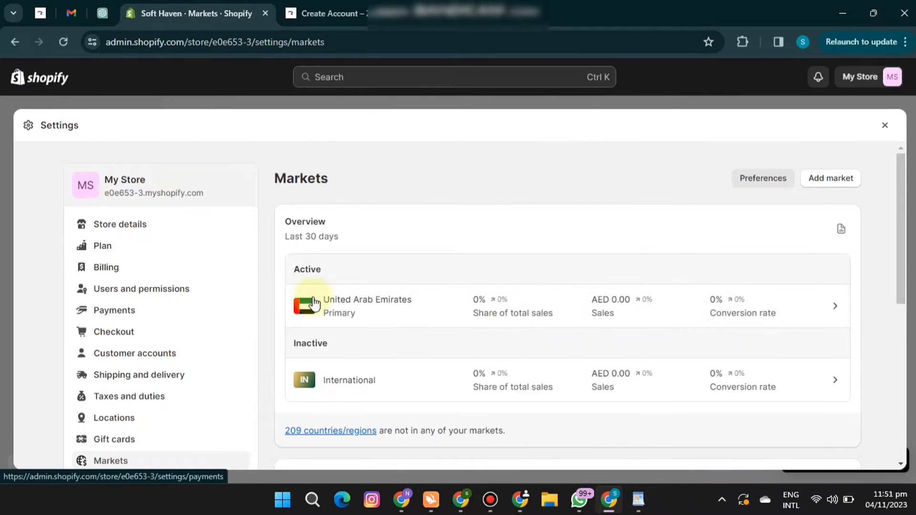
Delete the Domestic and International shipping zones from the general profile in the shipping and delivery settings.
click(170, 381)
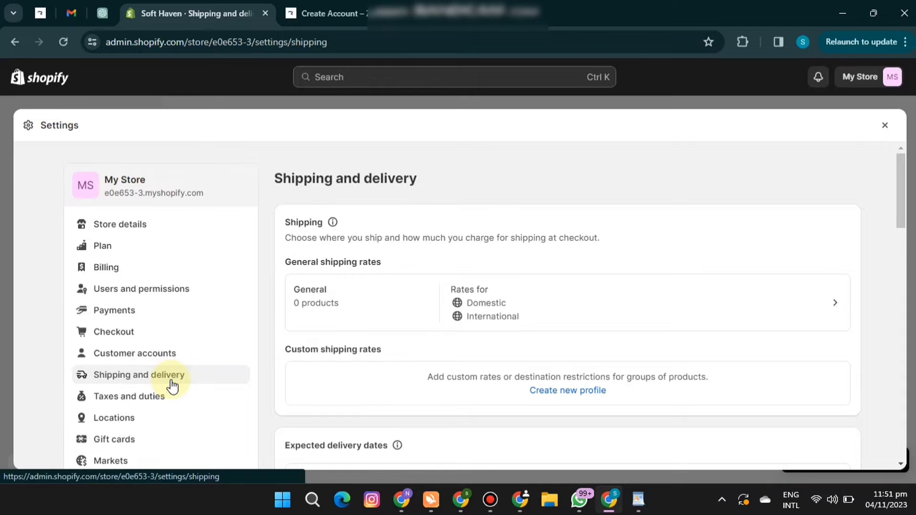
click(618, 306)
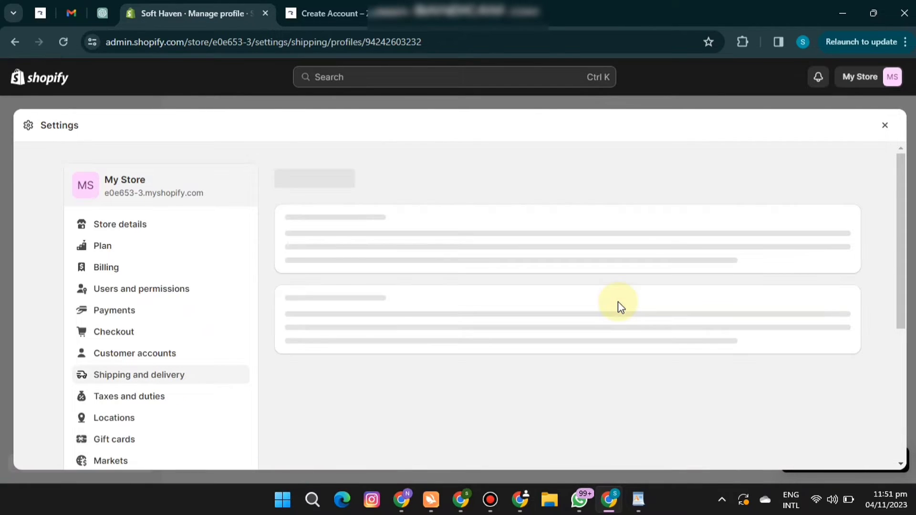
scroll(900, 200, down, 3)
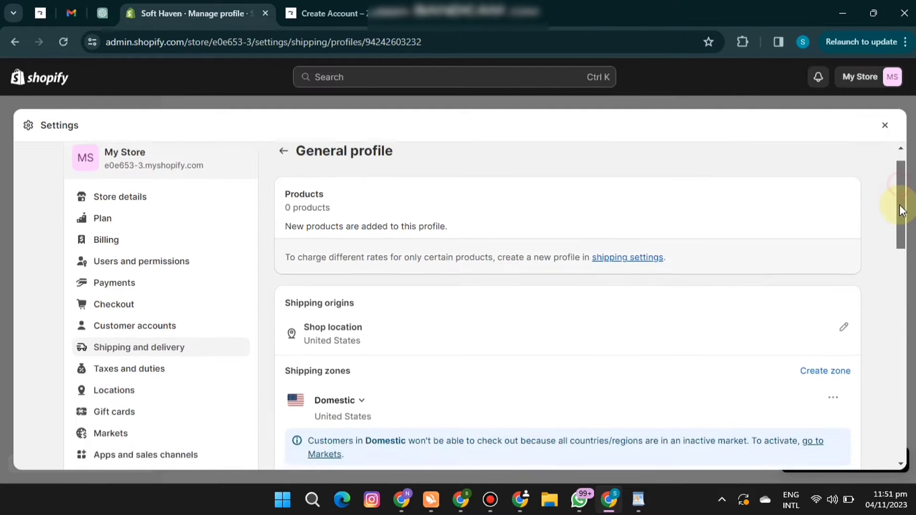
scroll(900, 210, down, 4)
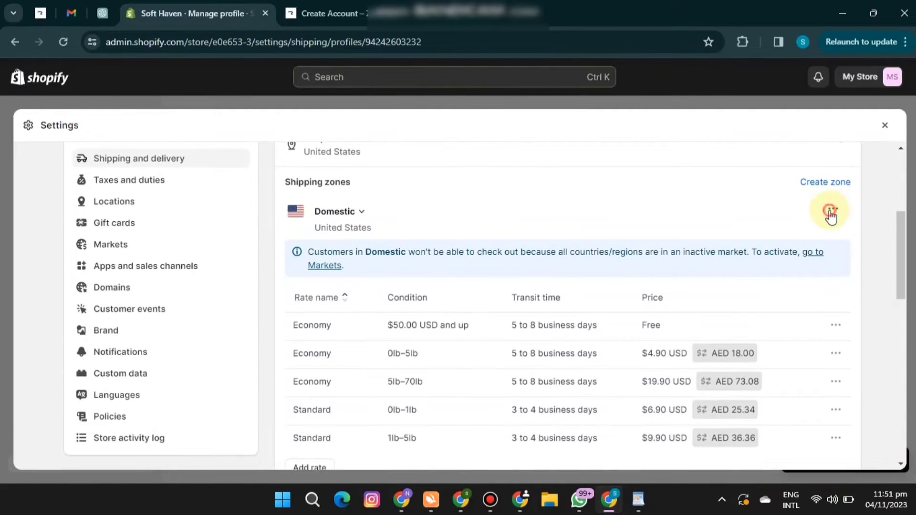
click(830, 215)
click(812, 261)
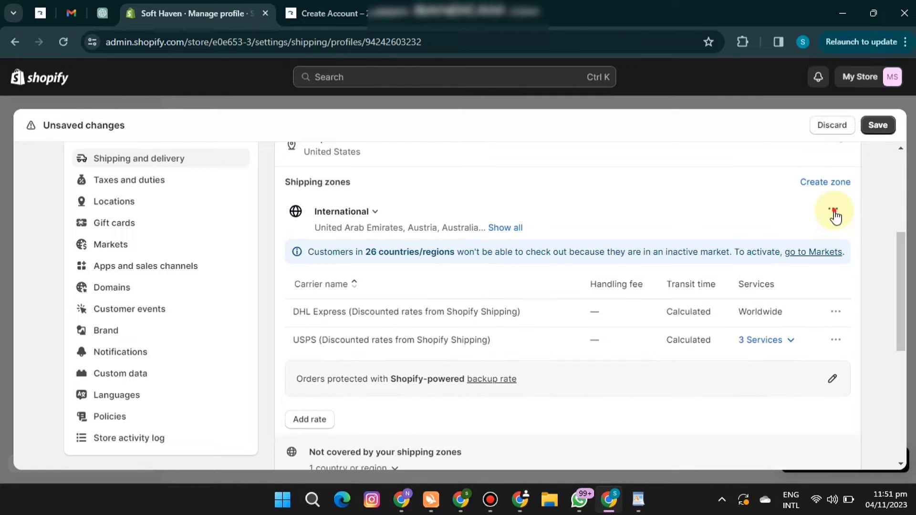
click(835, 216)
click(812, 259)
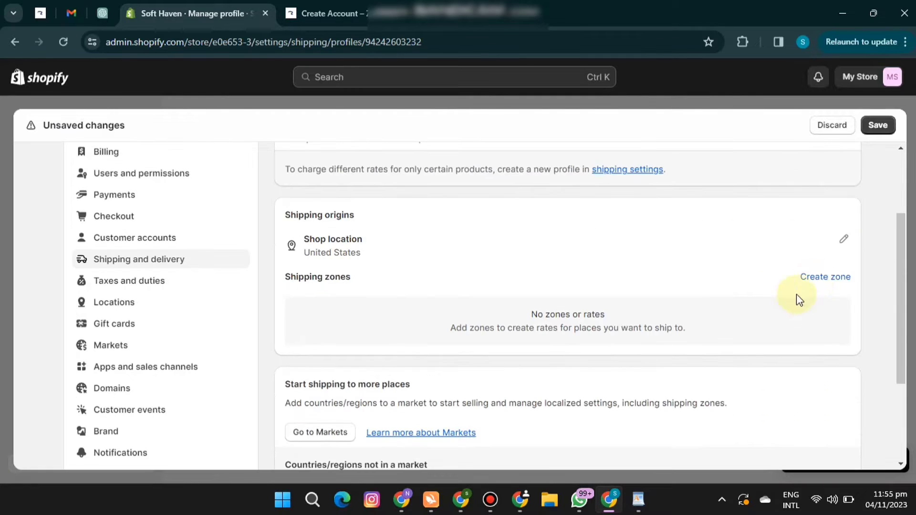
click(830, 277)
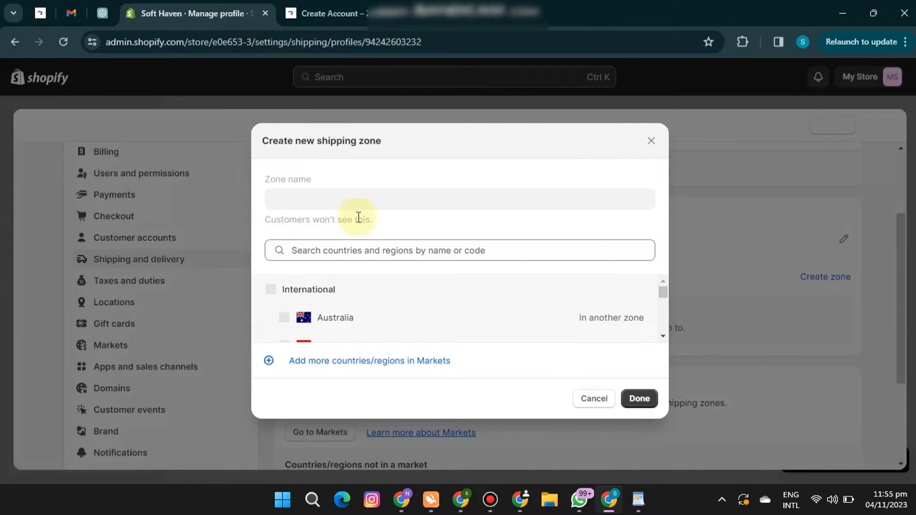
mouse_move(665, 291)
mouse_down()
mouse_move(666, 299)
mouse_move(666, 291)
mouse_up()
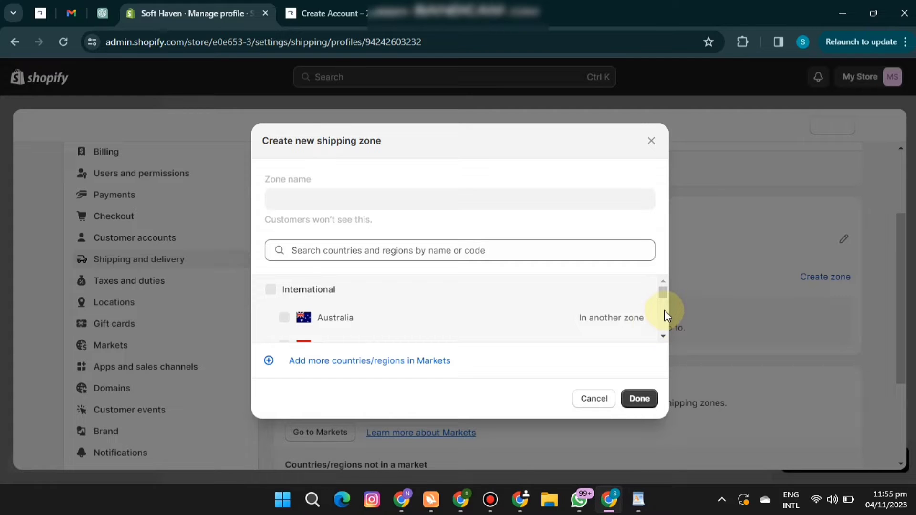
click(597, 403)
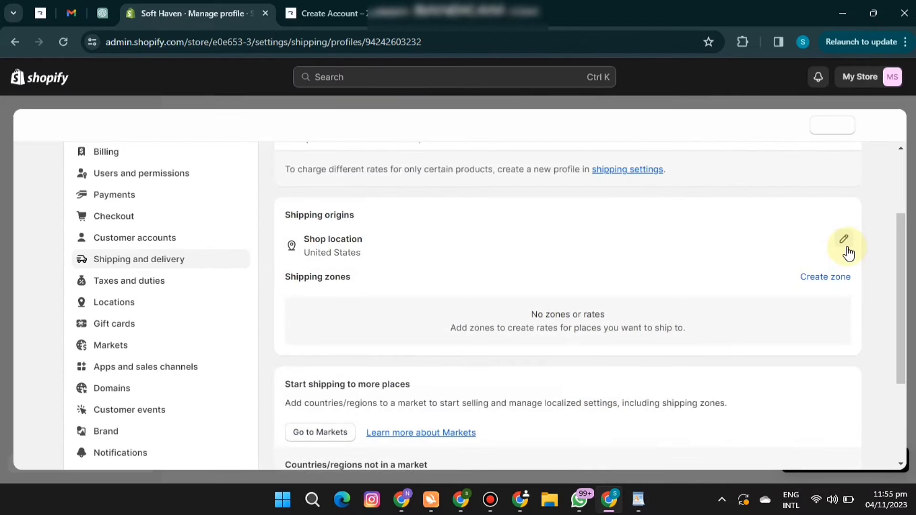
Remove the shop location from the profile's shipping origins and add it back with new rates.
click(846, 248)
click(639, 317)
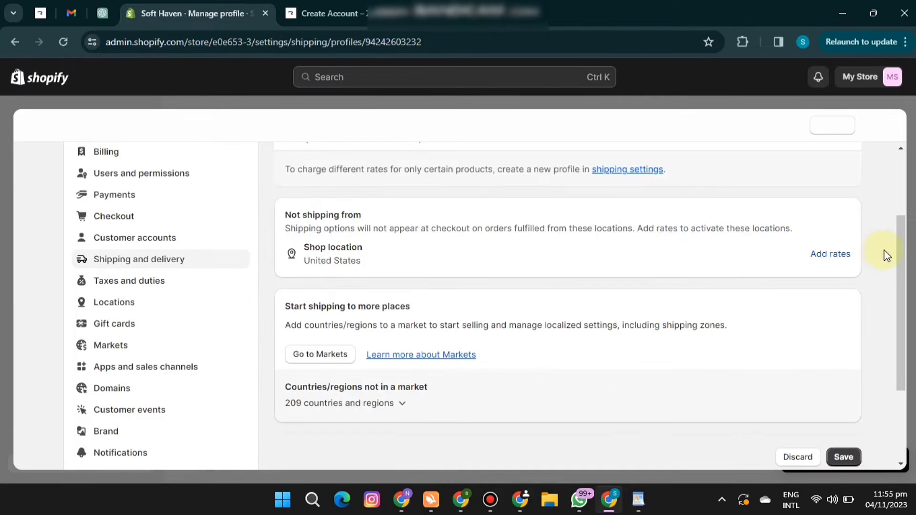
click(840, 258)
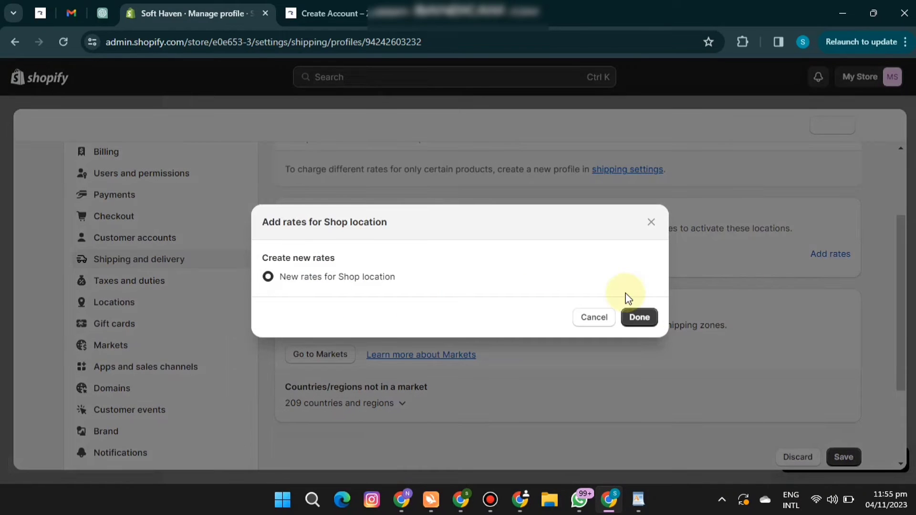
click(638, 318)
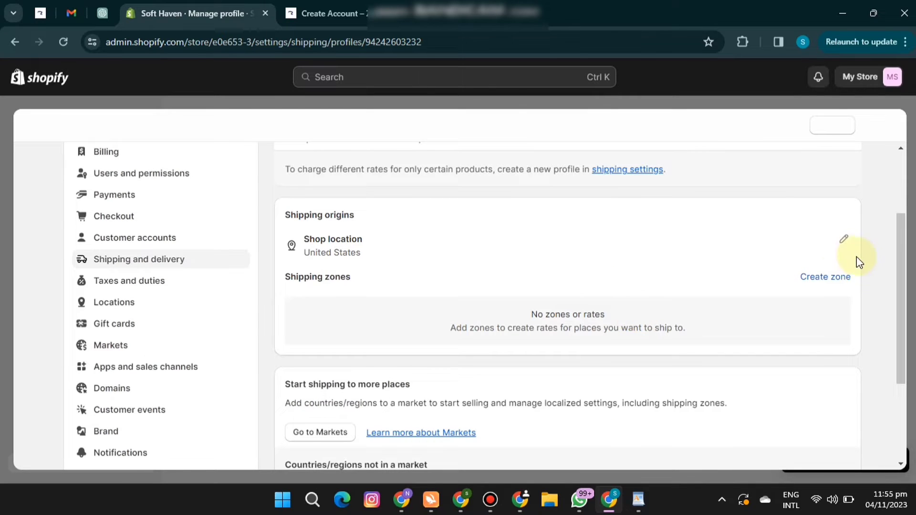
Create a shipping zone named "My Market UAE" that covers all of the United Arab Emirates.
click(834, 278)
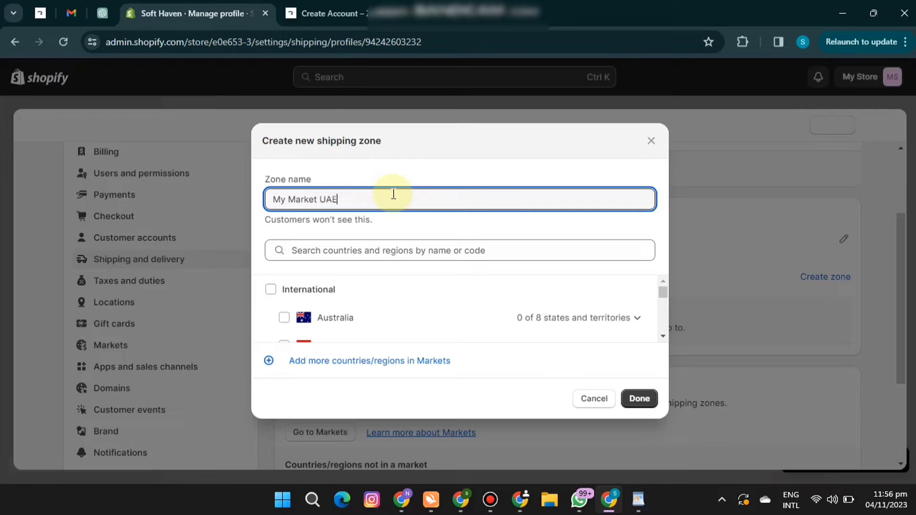
drag(662, 292, 665, 315)
click(284, 328)
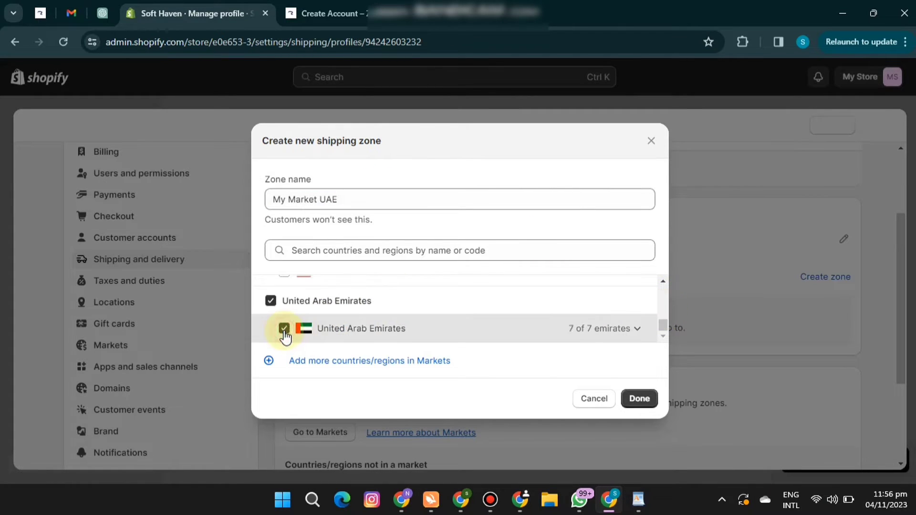
click(640, 401)
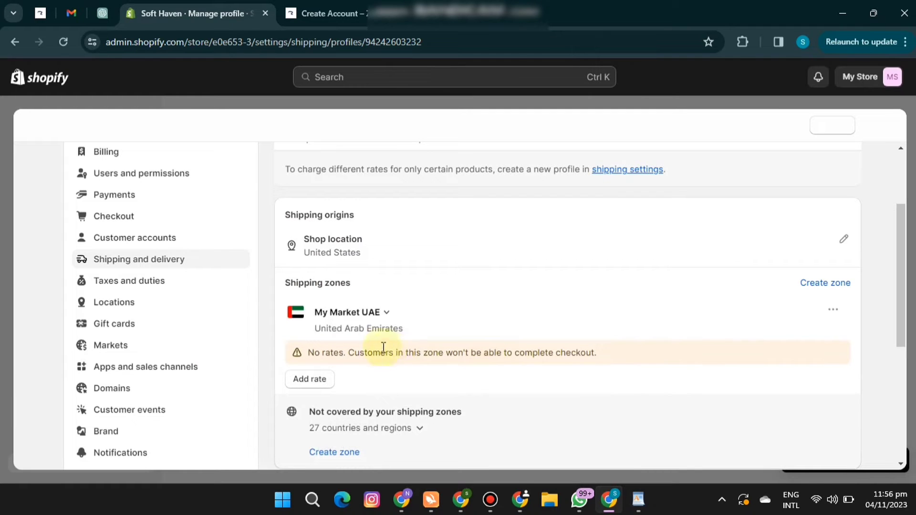
Add a free custom flat rate with no transit time, named "Free Shipping", to the My Market UAE zone.
click(310, 380)
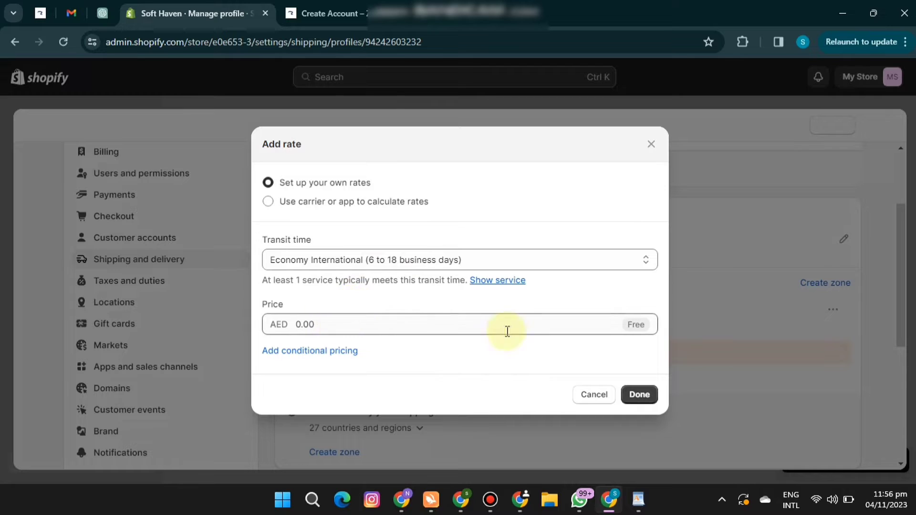
click(507, 262)
click(380, 312)
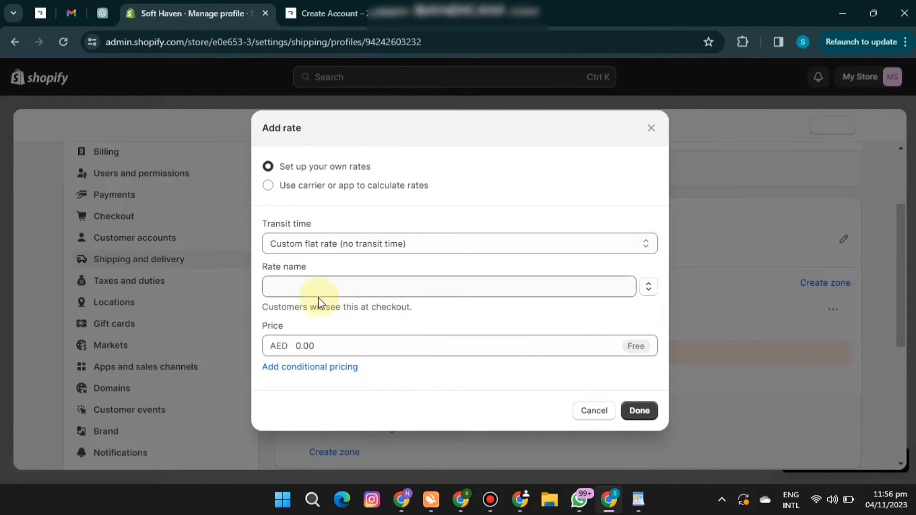
click(313, 281)
text(f)
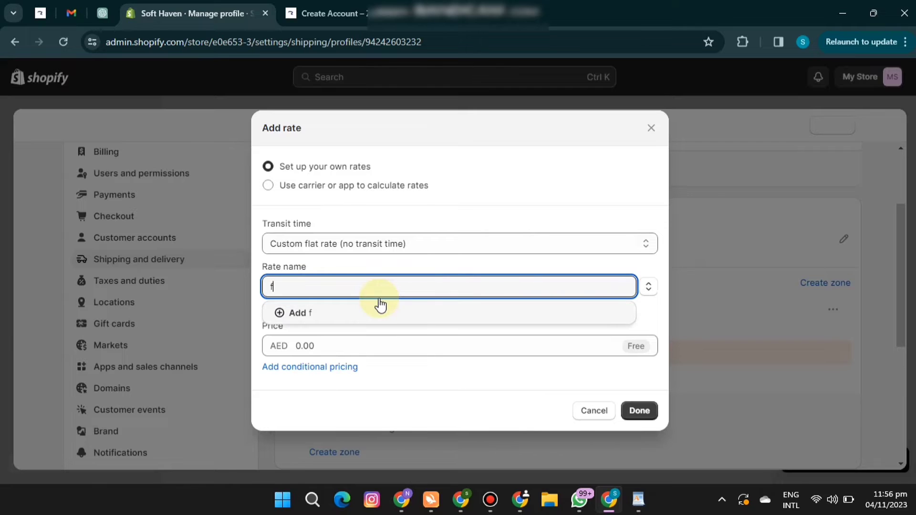
key(BackSpace)
text(f)
key(BackSpace)
text(Free S)
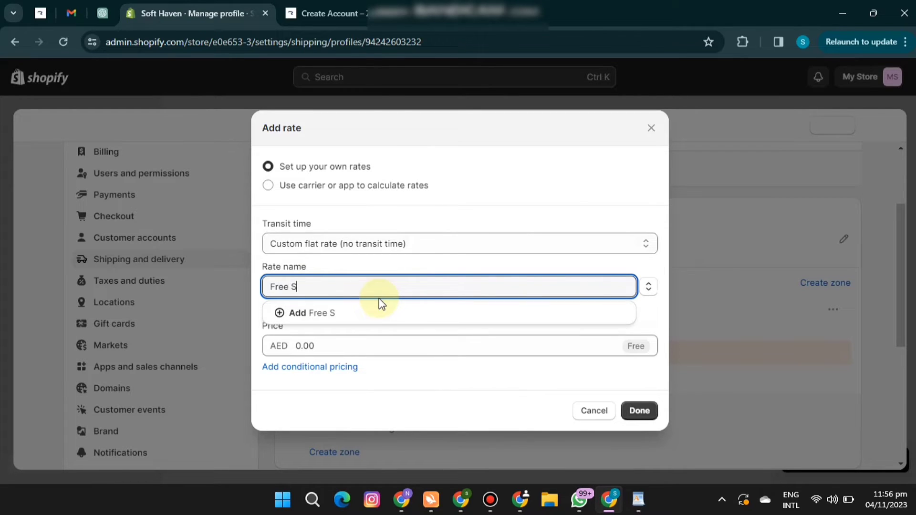
text(hipping)
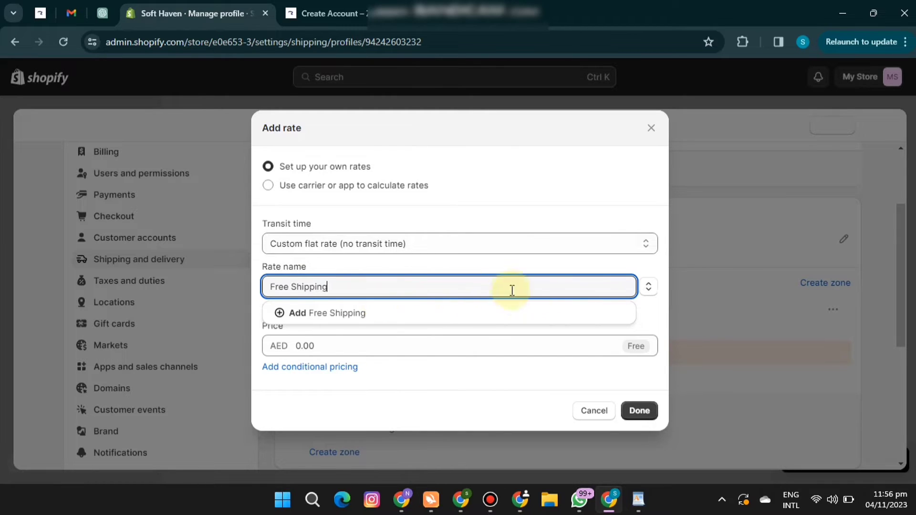
click(425, 314)
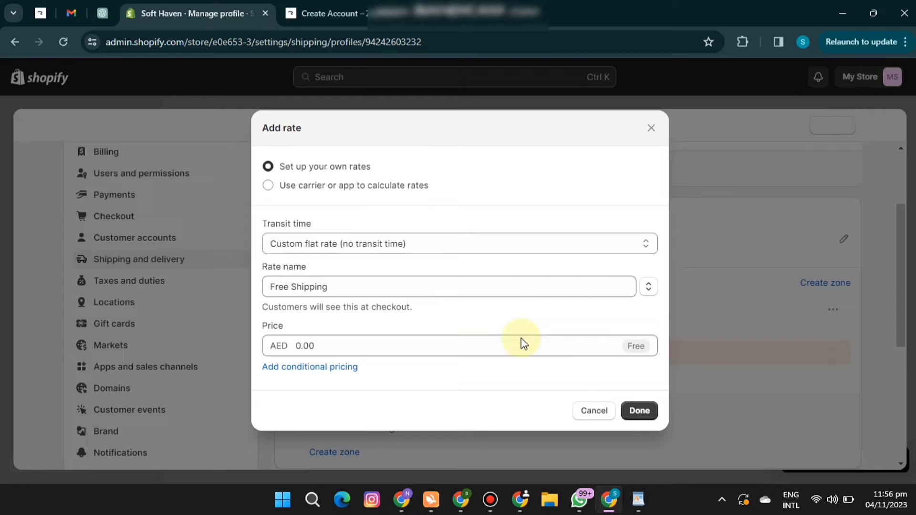
click(637, 411)
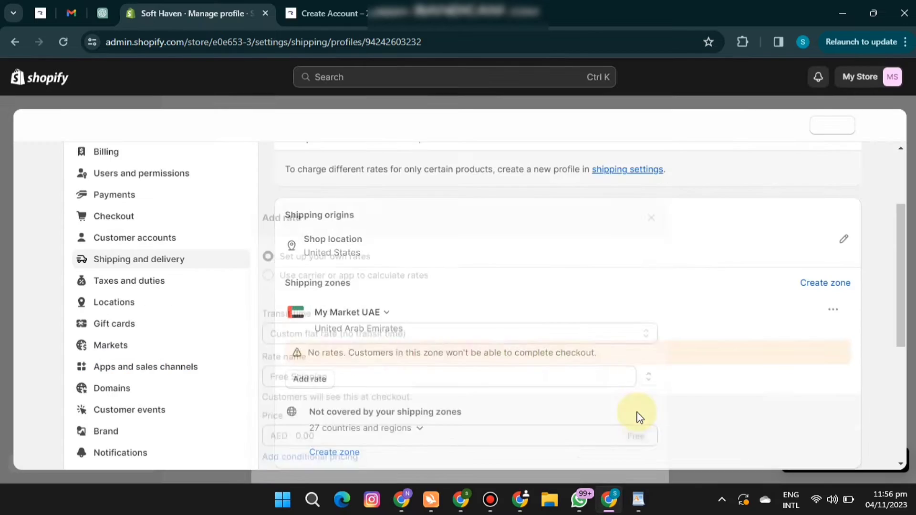
click(910, 253)
click(651, 232)
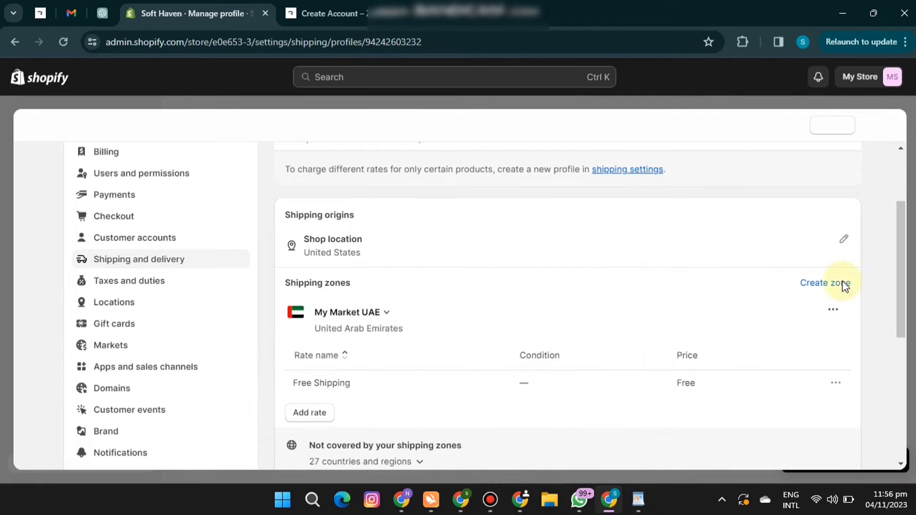
scroll(902, 212, up, 1)
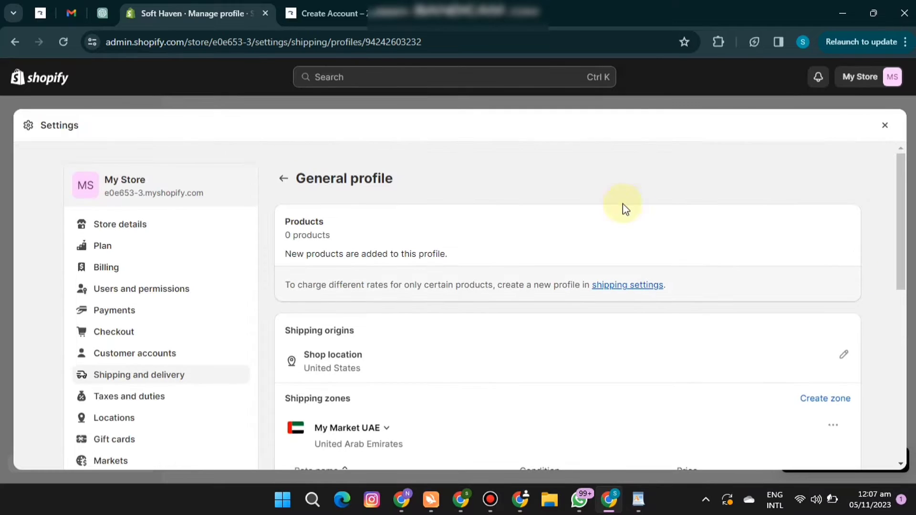
Look up the Abu Dhabi, Muscat entry among the store's time zone options in the store details, without changing the time zone.
click(160, 232)
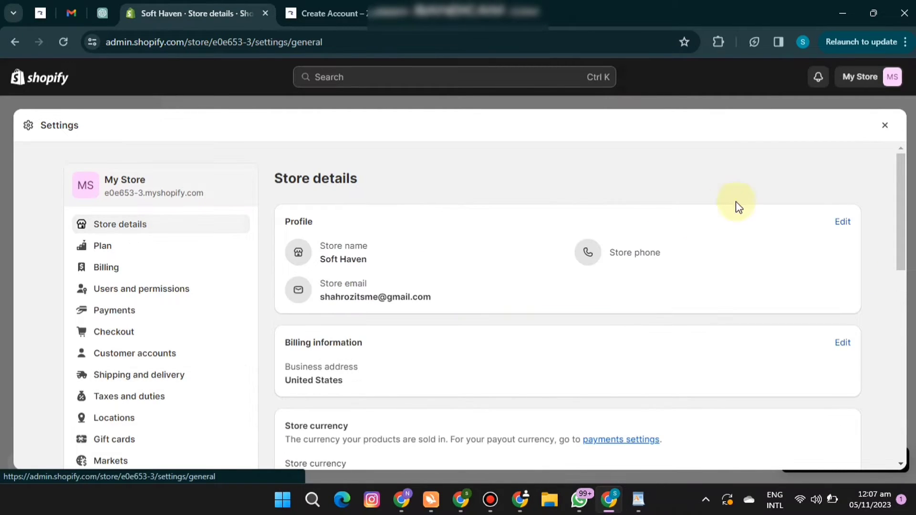
drag(901, 190, 898, 328)
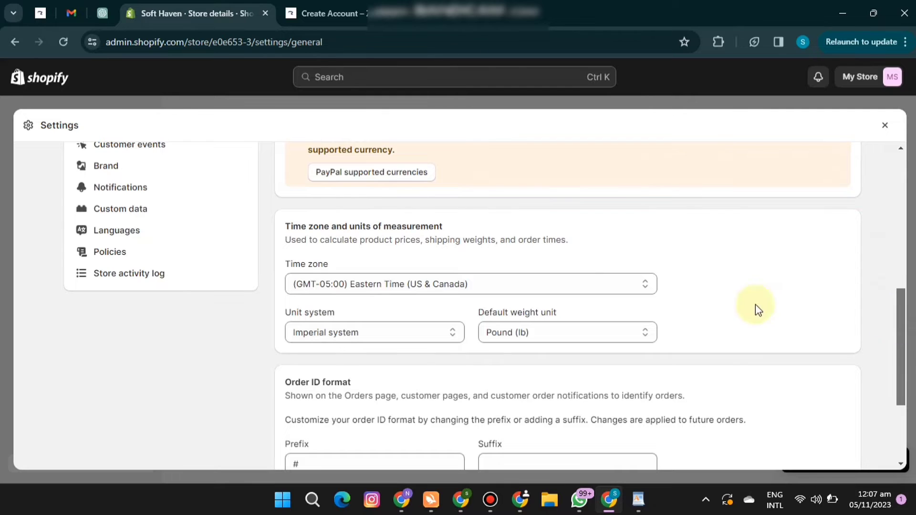
click(645, 285)
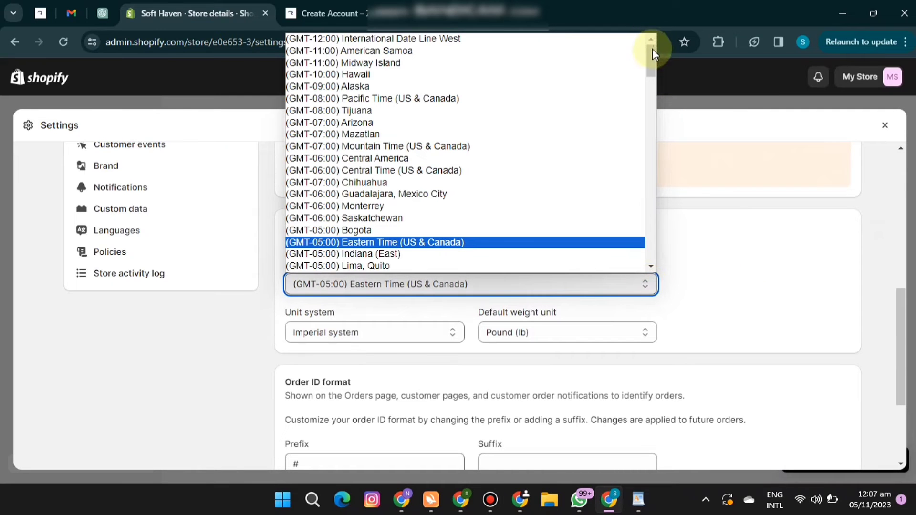
drag(652, 48, 650, 180)
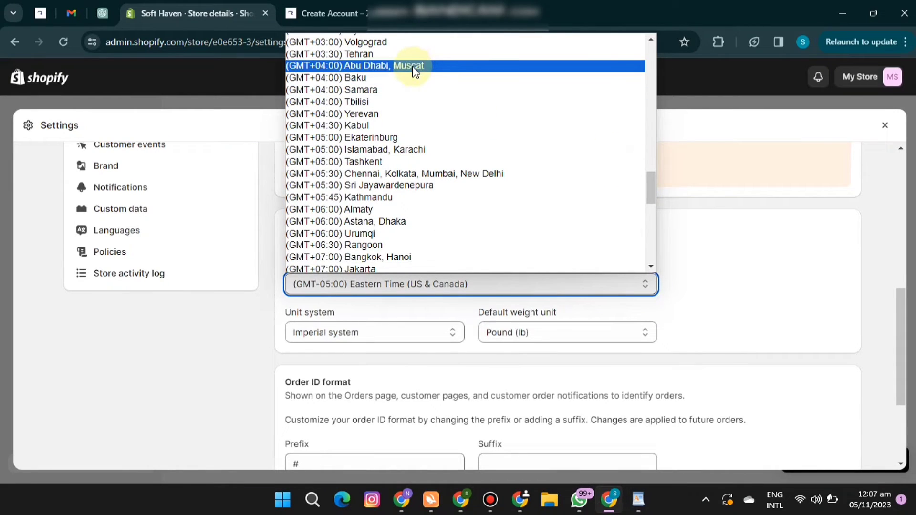
click(780, 284)
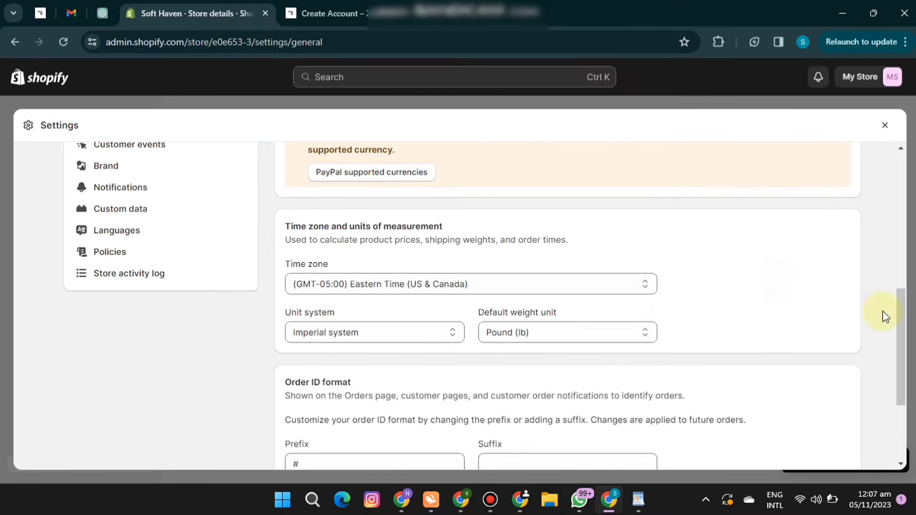
Open the Cash on Delivery (COD) setup as a manual payment method in the store's payment settings.
drag(901, 329, 900, 224)
click(114, 204)
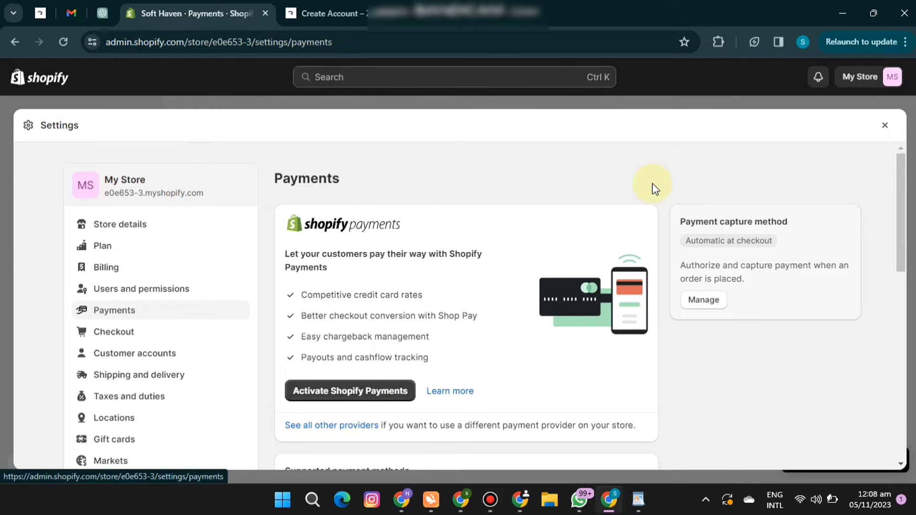
drag(899, 180, 885, 291)
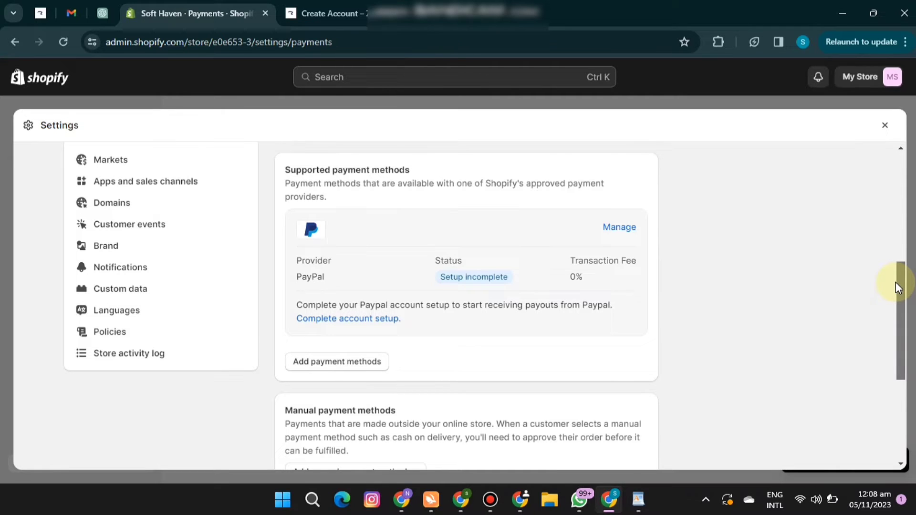
drag(895, 282, 894, 358)
click(382, 275)
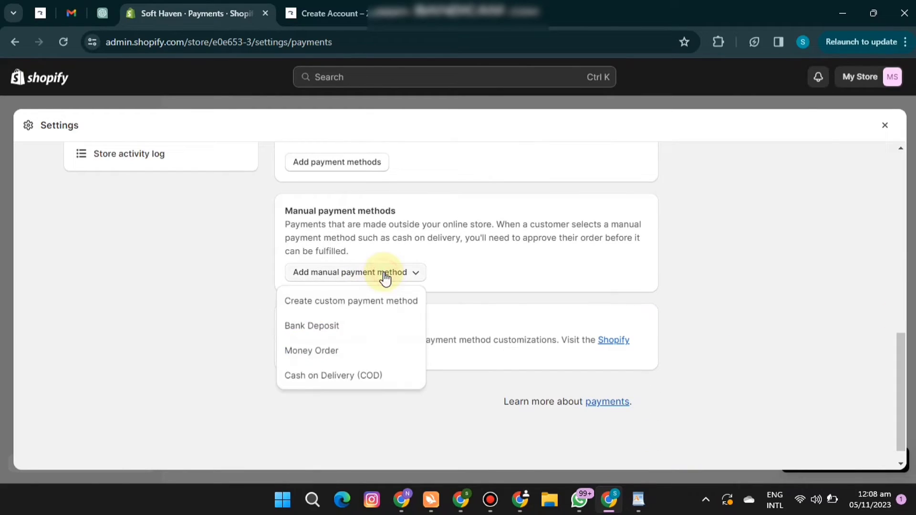
click(341, 377)
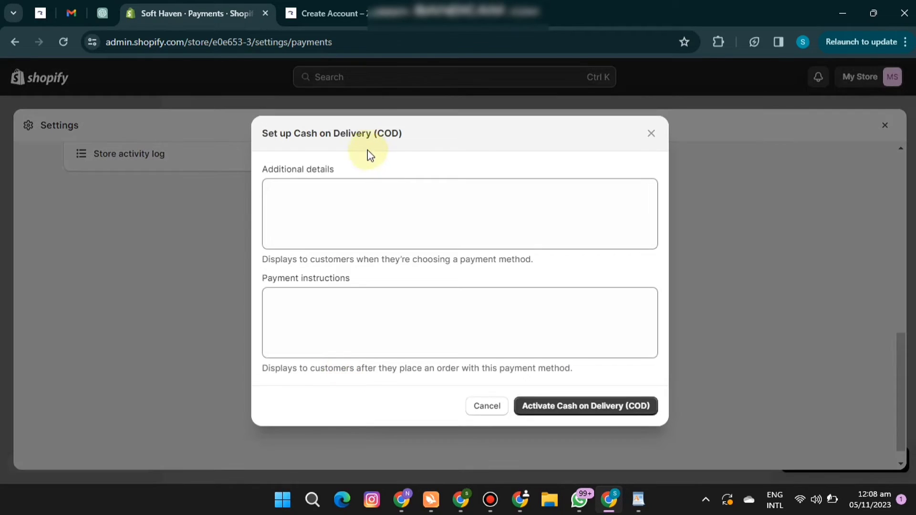
Enter "Cash on Delivery" as the payment instructions, leave the additional details empty, and activate Cash on Delivery (COD).
drag(373, 132, 262, 138)
key(ctrl+c)
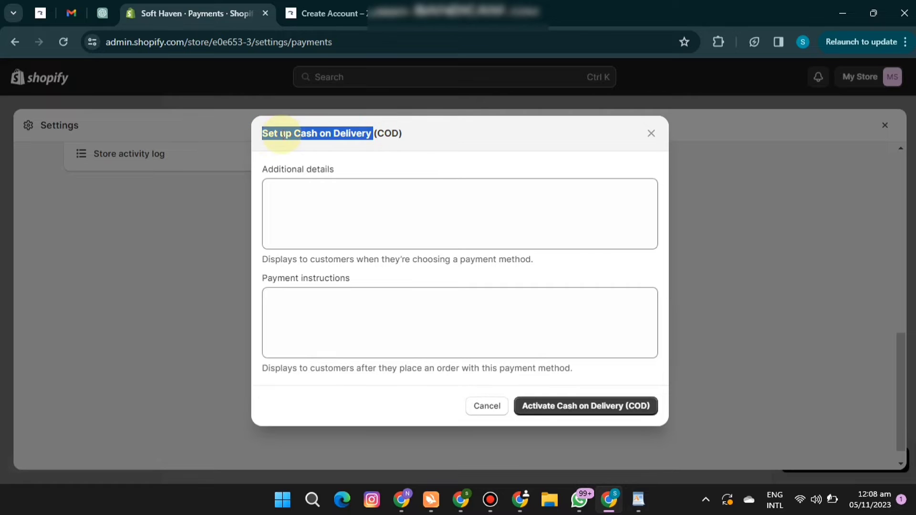
click(313, 298)
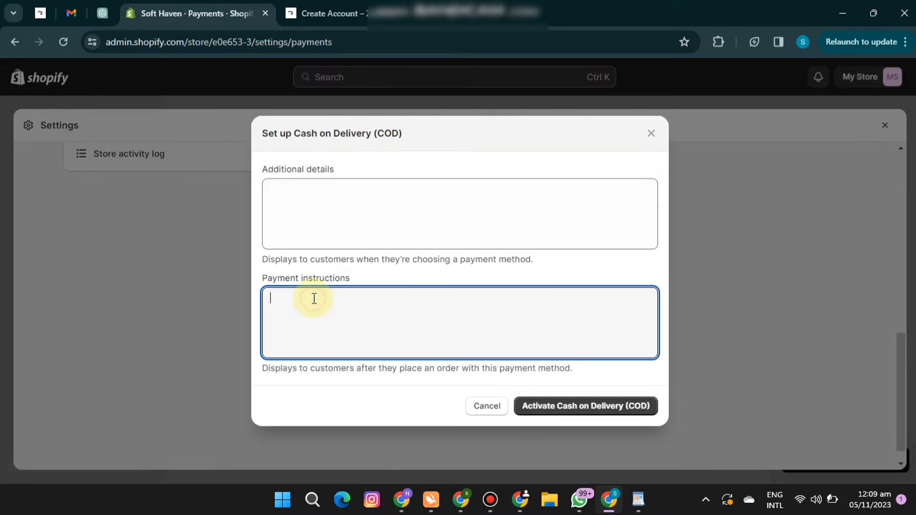
key(ctrl+v)
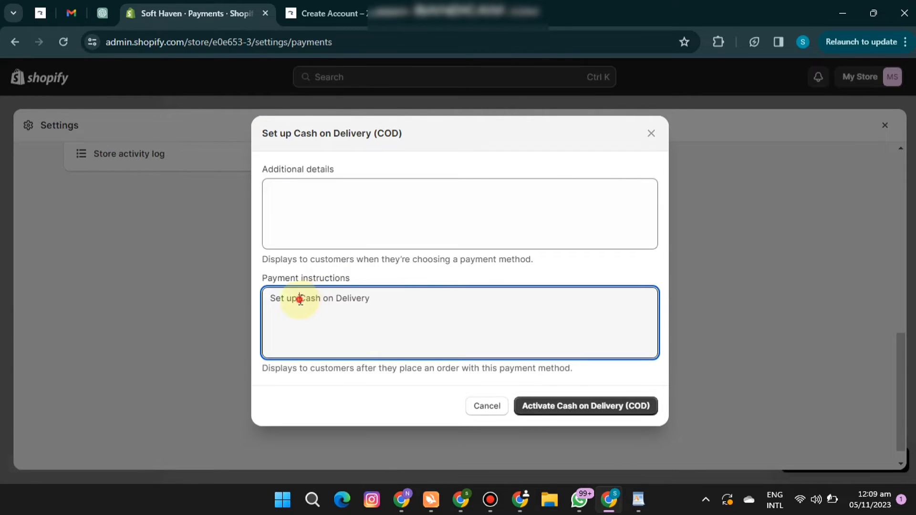
drag(300, 298, 230, 296)
key(BackSpace)
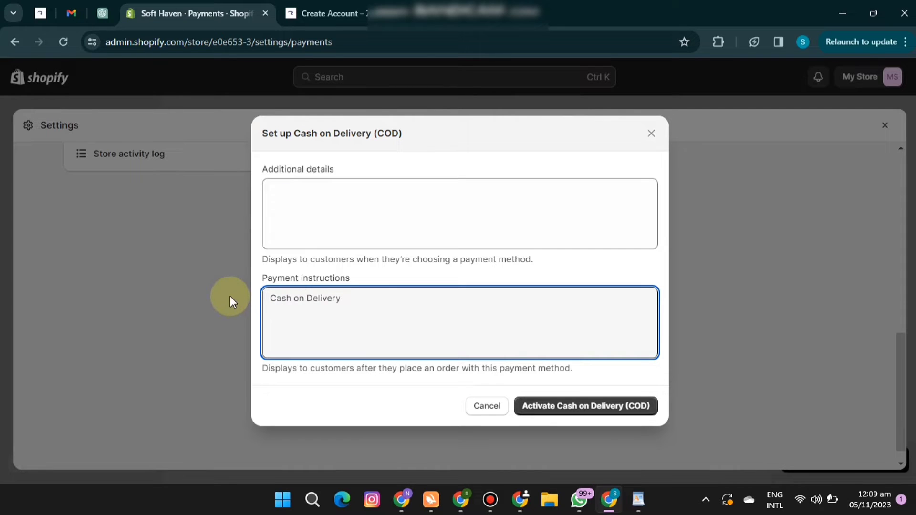
click(344, 195)
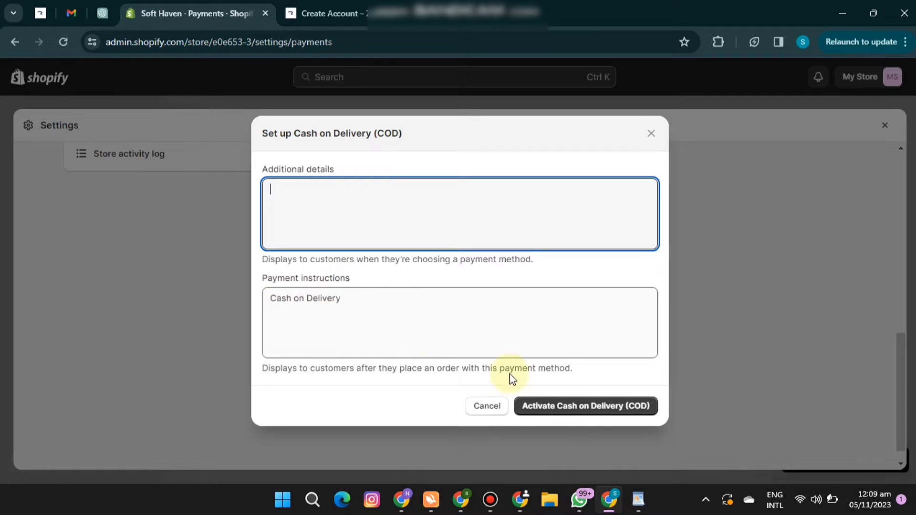
click(590, 413)
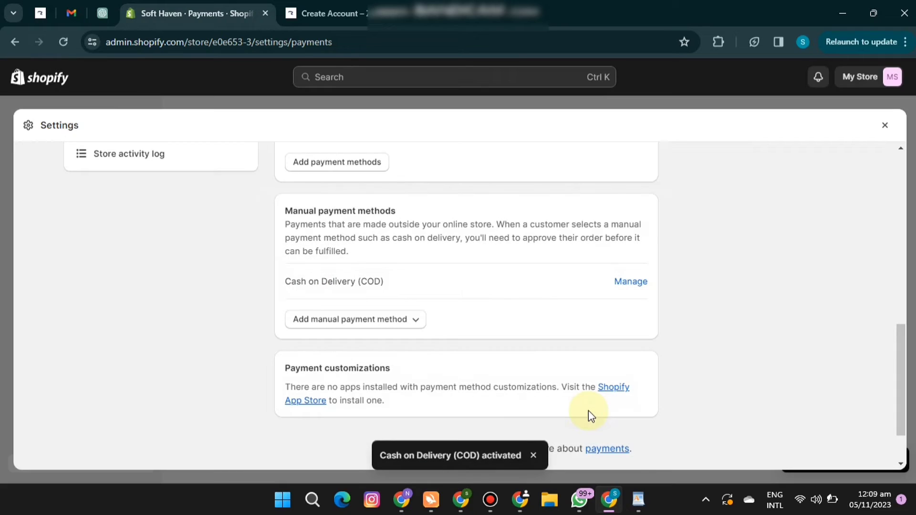
Open the Shopify App Store from the store's apps and sales channels settings.
drag(897, 364, 903, 314)
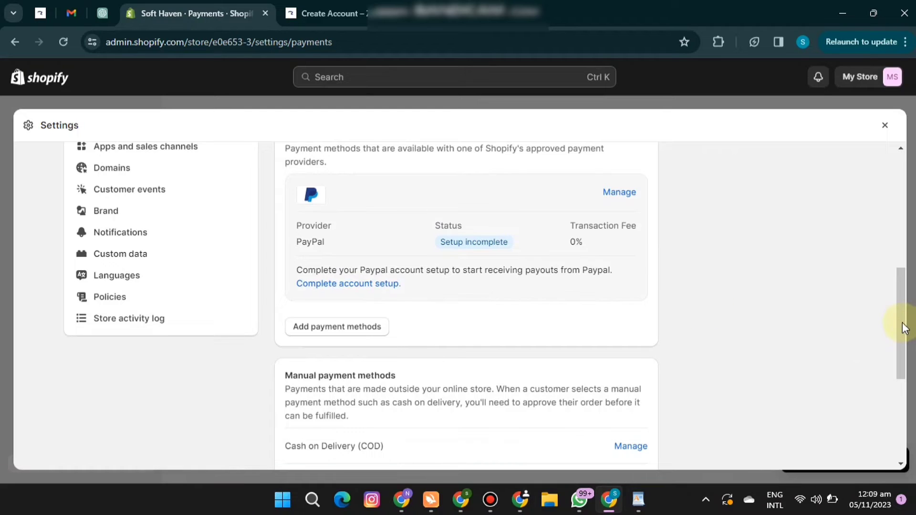
drag(901, 327, 901, 285)
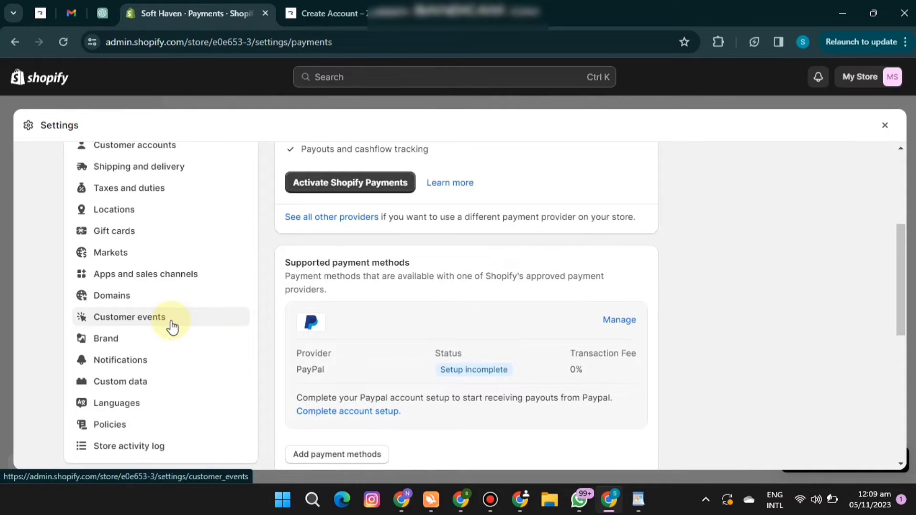
click(325, 13)
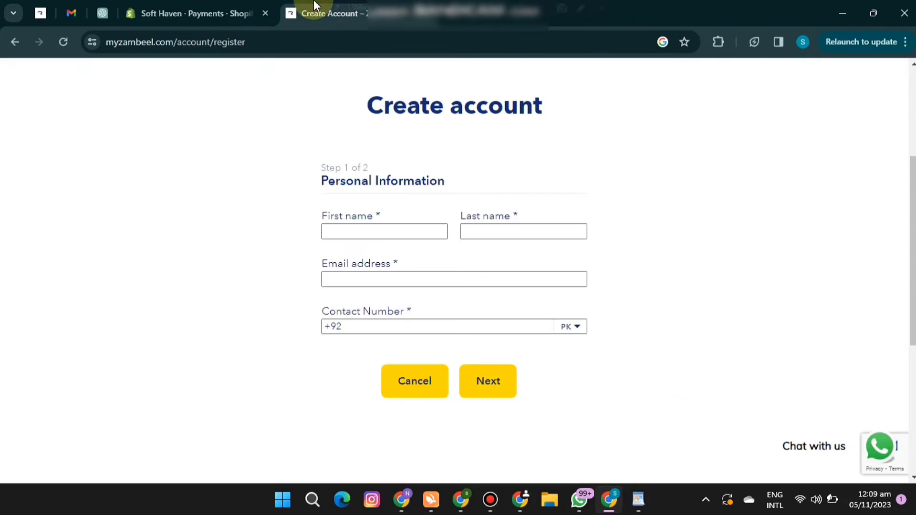
click(220, 13)
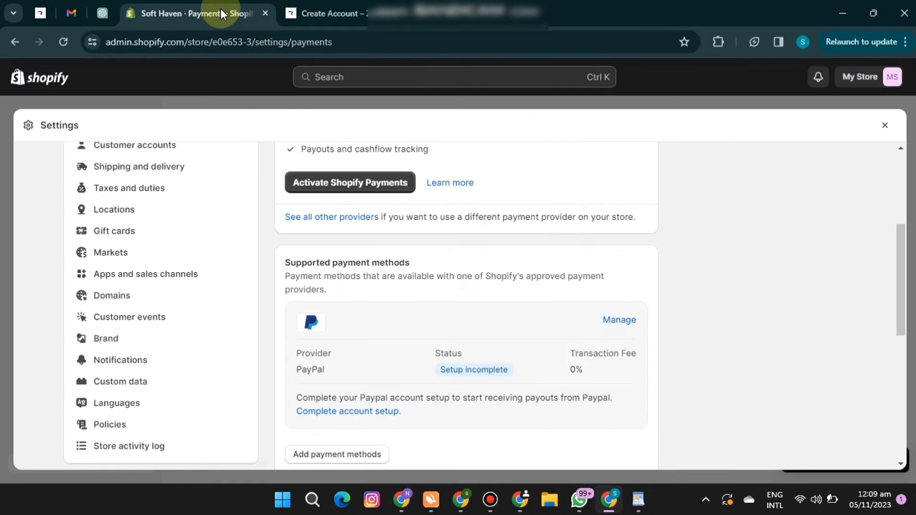
click(199, 273)
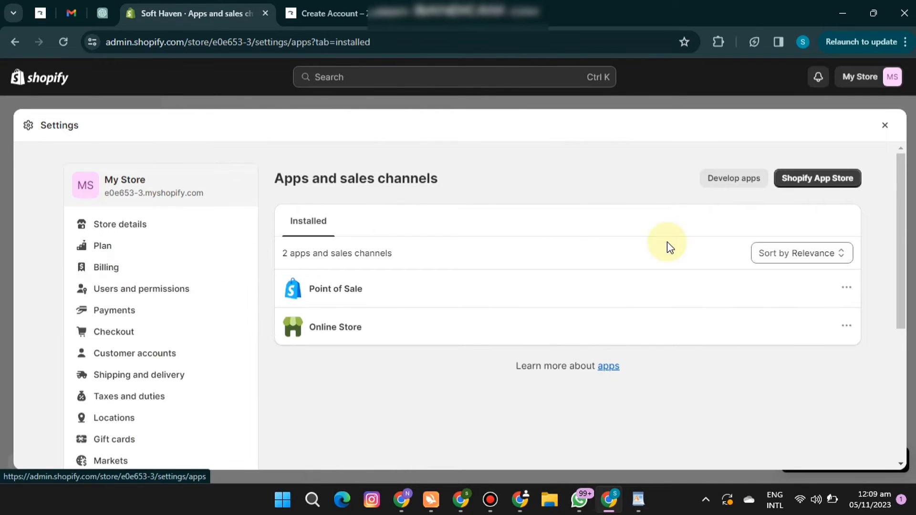
click(827, 193)
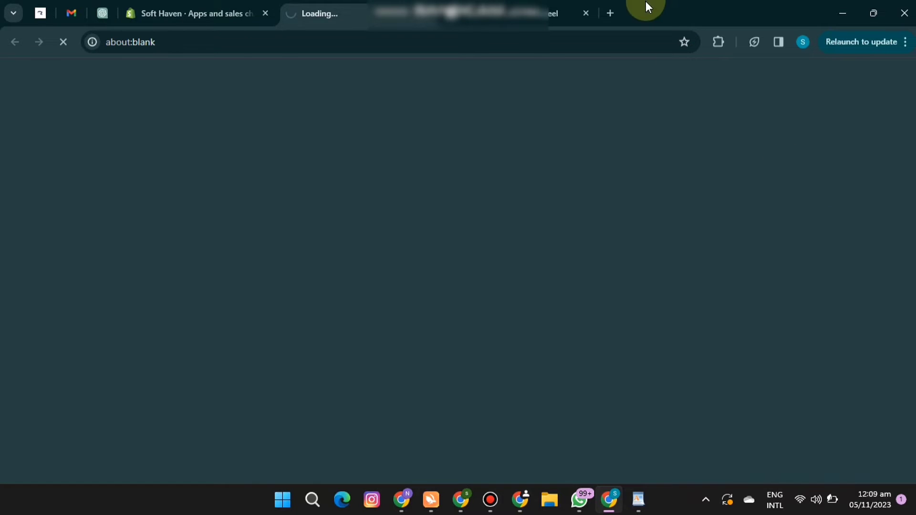
Open YouTube results for "itsem ai" in a new browser tab.
click(611, 14)
text(i)
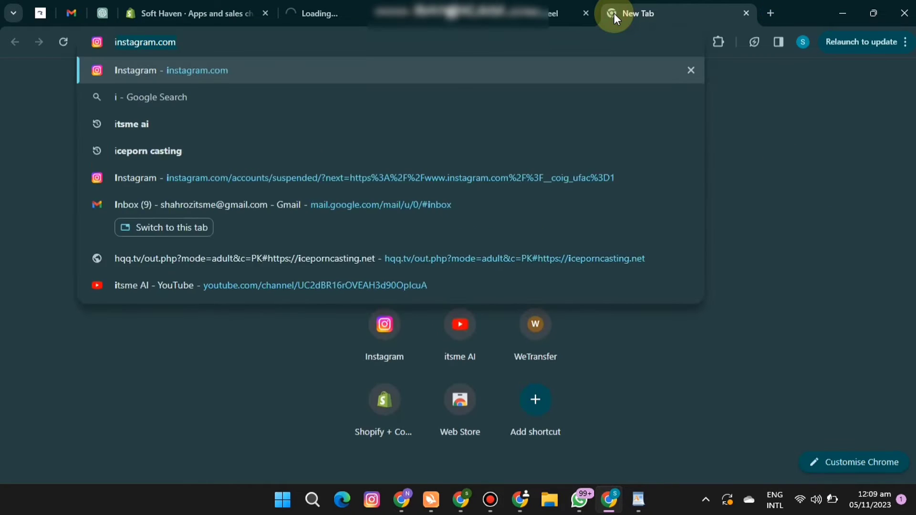
text(tsem)
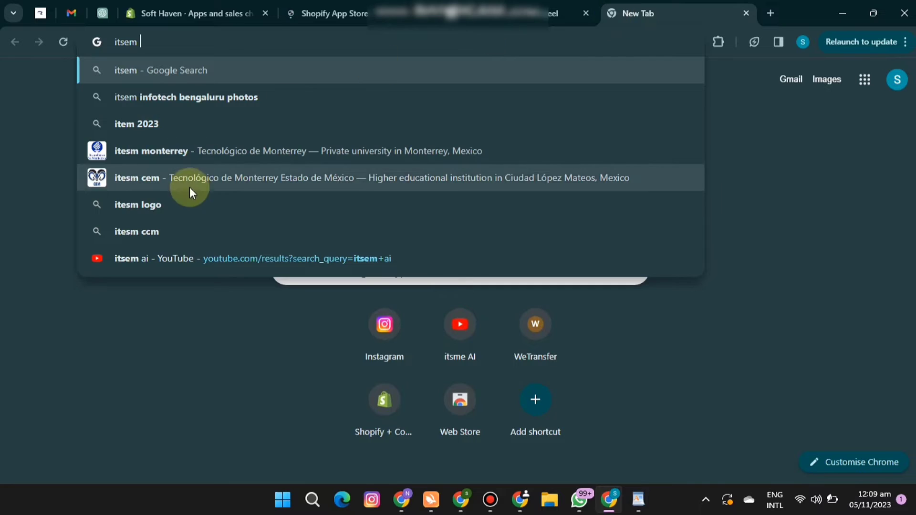
click(271, 258)
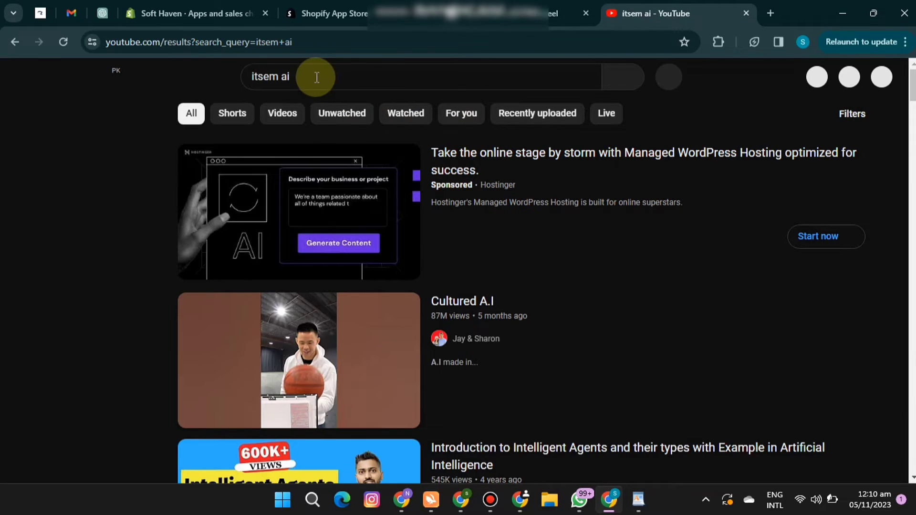
Correct the YouTube search to "itsme ai" and open the itsme AI channel.
click(316, 77)
key(ctrl+a)
text(itsem)
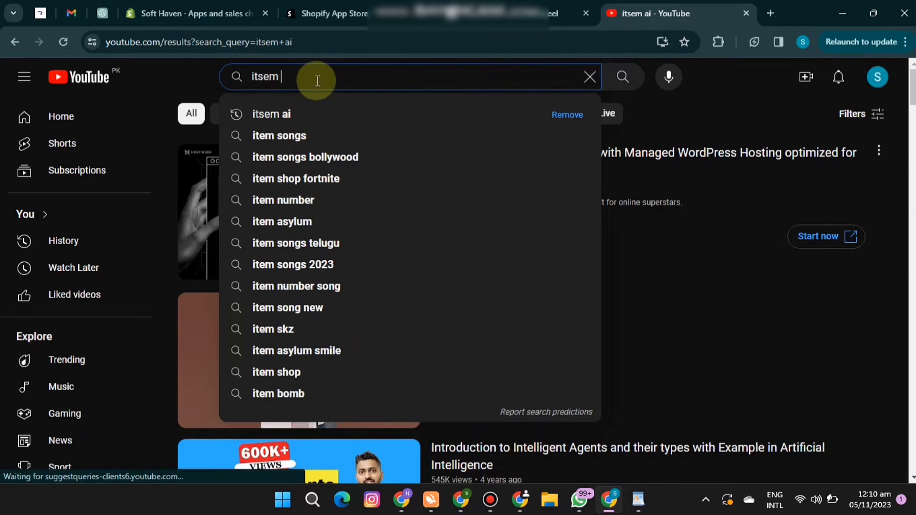
key(BackSpace)
key(BackSpace)
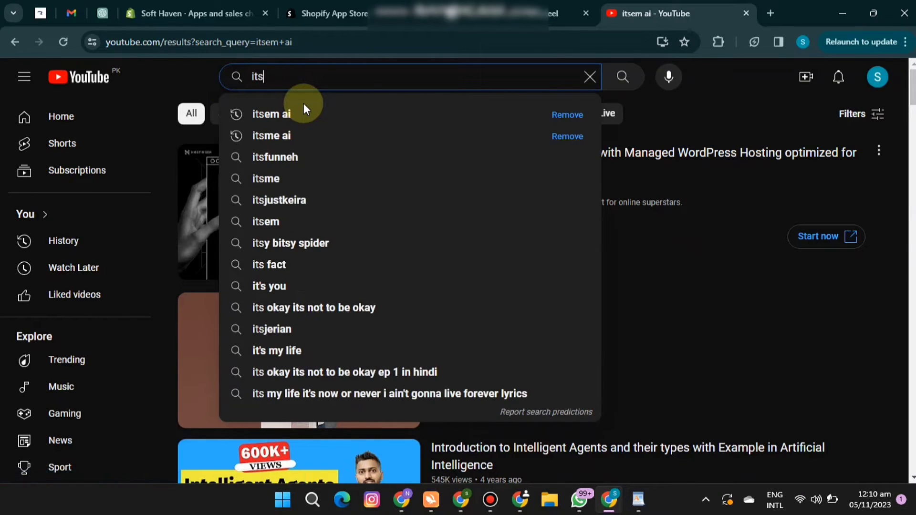
text(me ai)
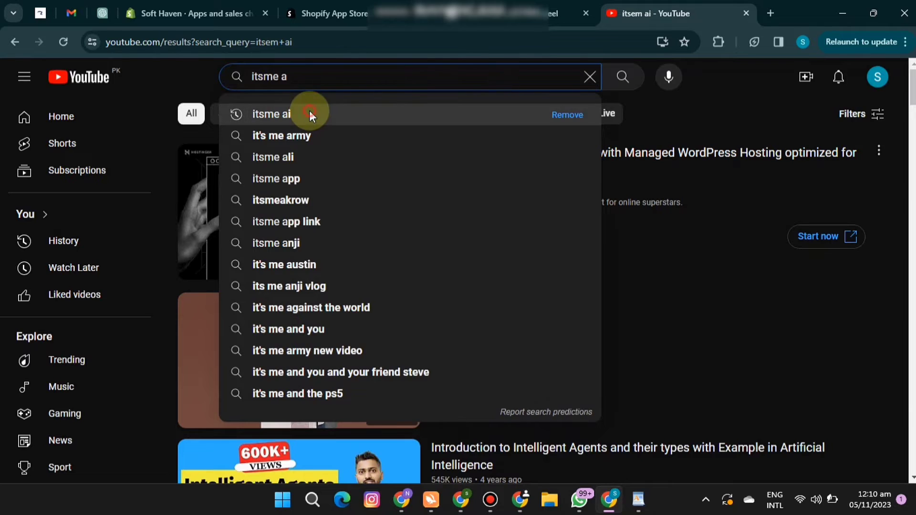
click(309, 110)
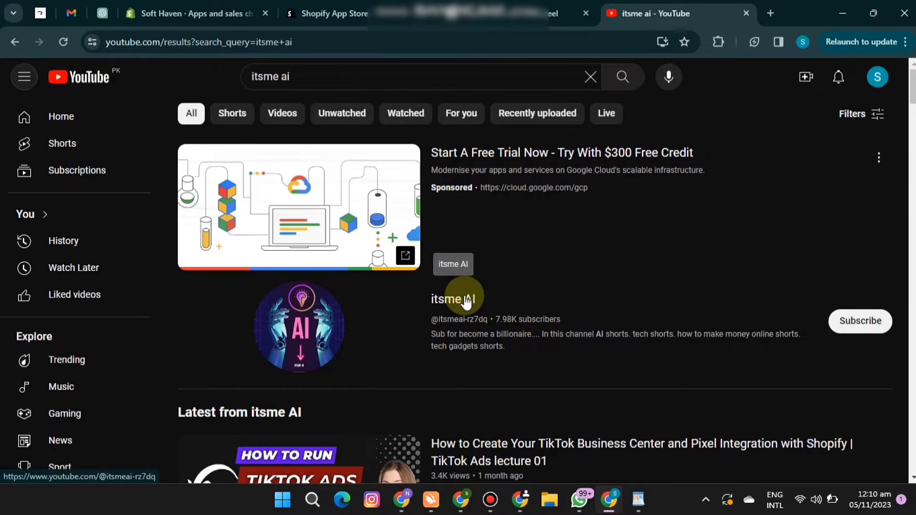
click(465, 300)
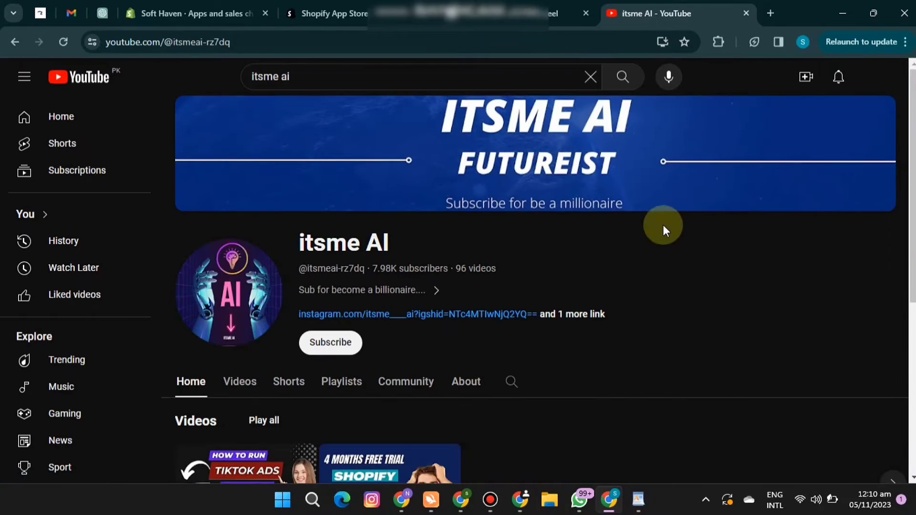
Open the channel's video "How to add Cash on Delivery button in Shopify | Add one page COD Checkout in Shopify" and pause it.
scroll(663, 224, down, 2)
scroll(542, 262, down, 1)
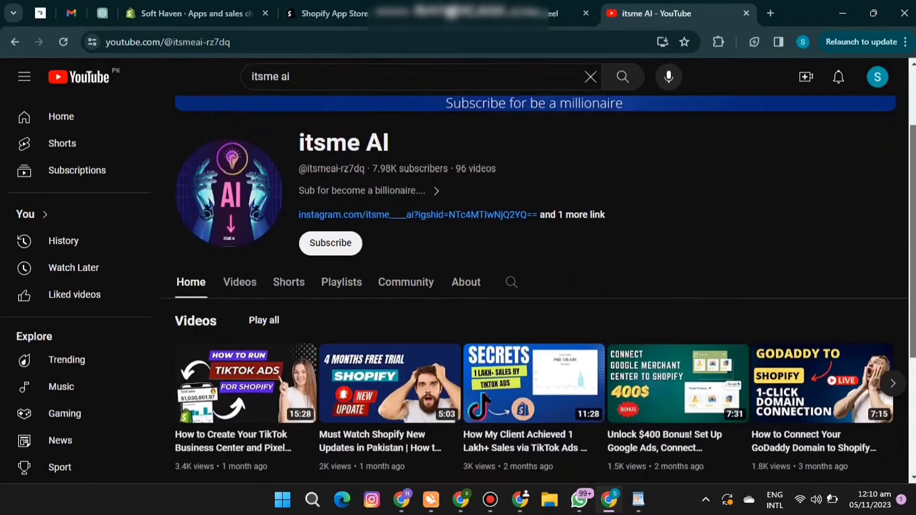
click(249, 265)
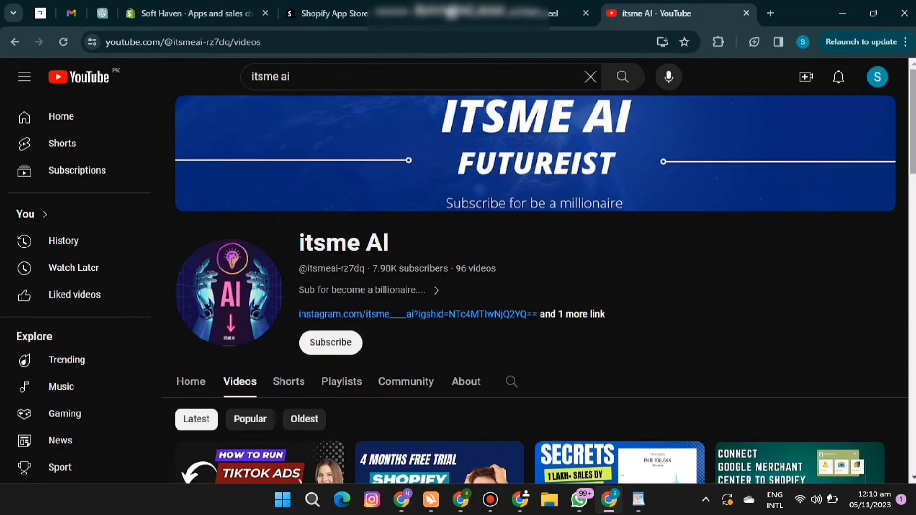
scroll(536, 286, down, 5)
scroll(222, 317, down, 3)
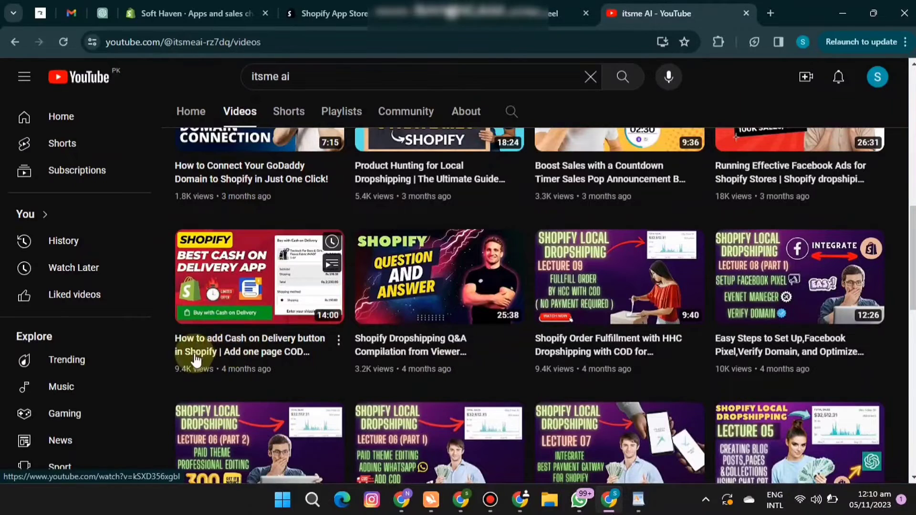
mouse_move(235, 342)
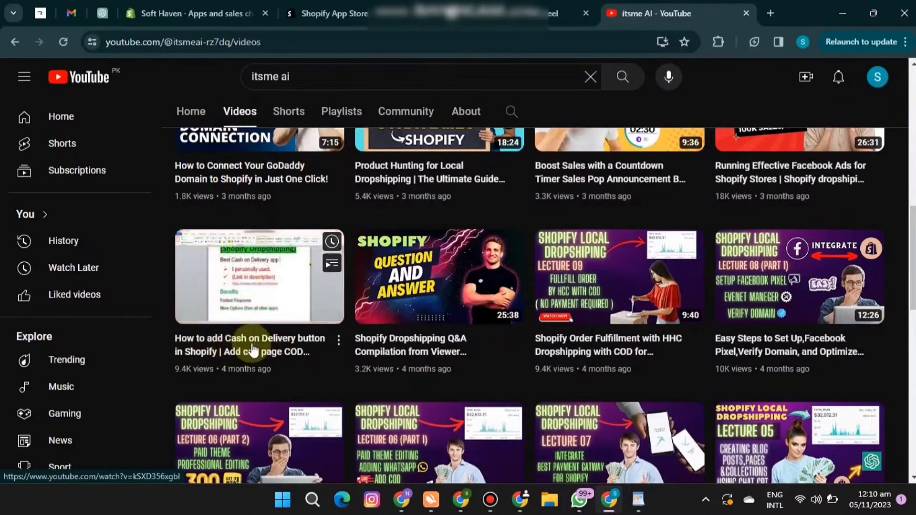
click(291, 347)
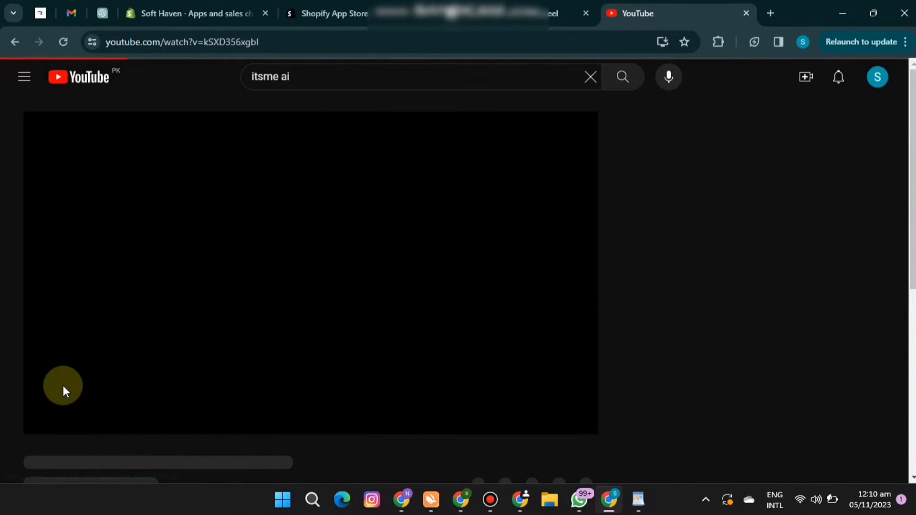
click(47, 419)
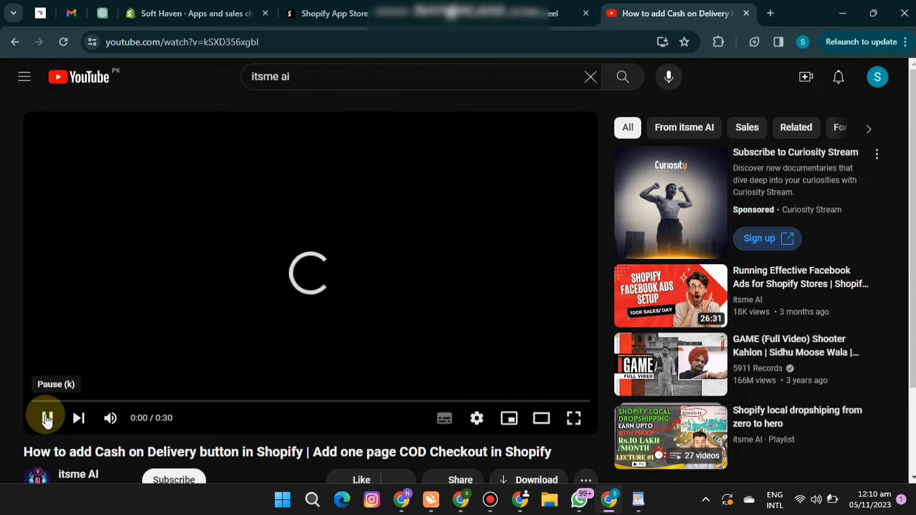
Open the cash on delivery app link from the expanded video description and close the video's tab.
scroll(41, 405, down, 4)
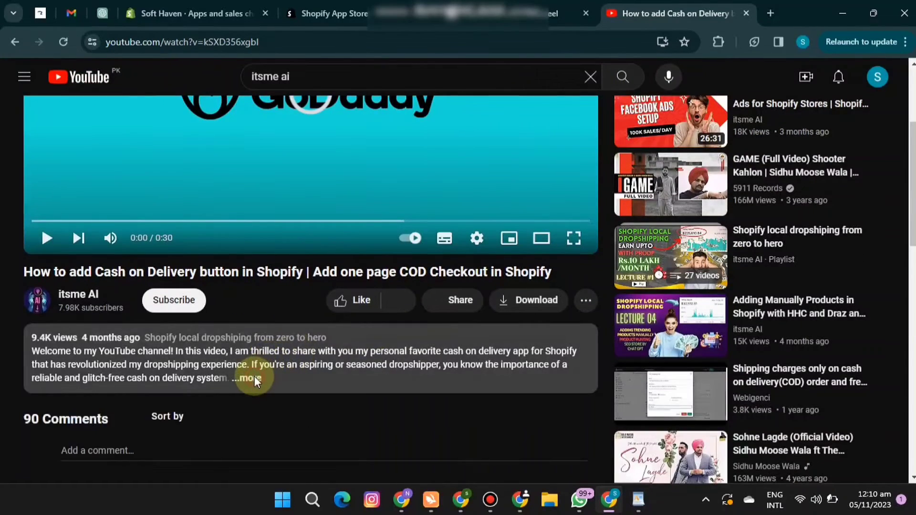
click(253, 378)
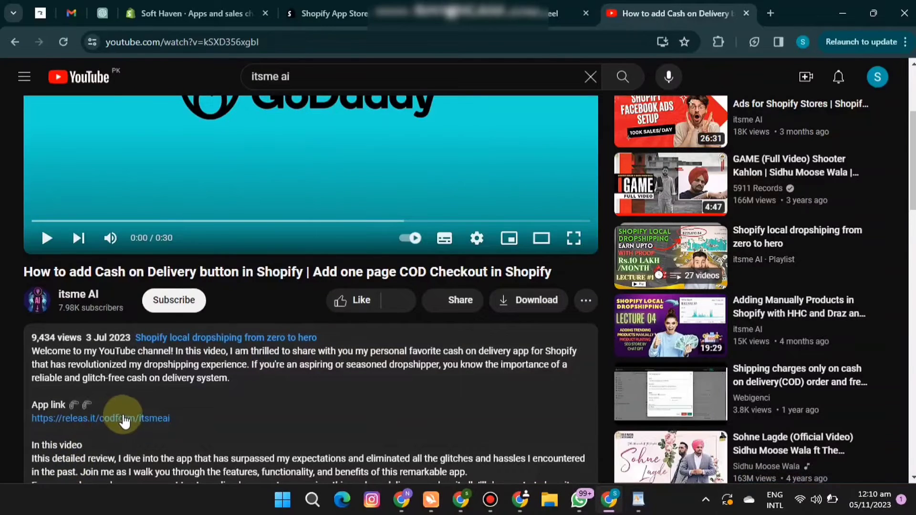
click(125, 419)
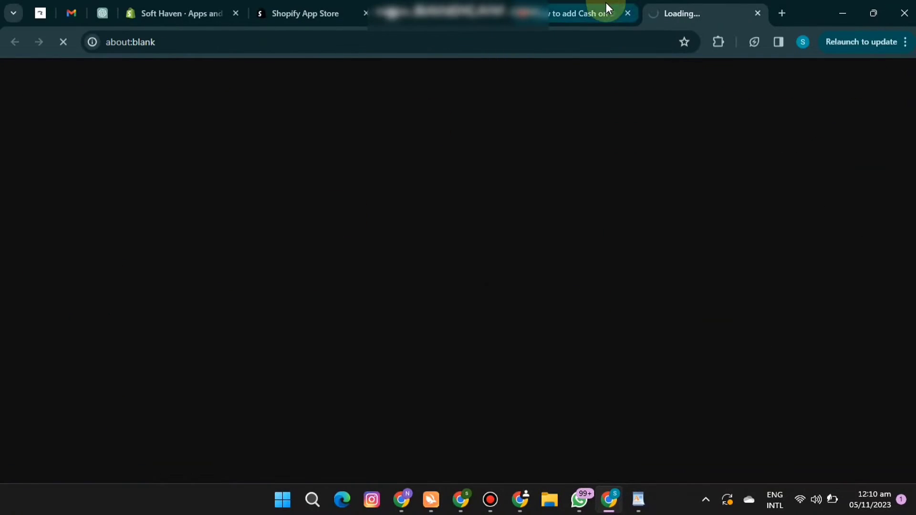
click(629, 13)
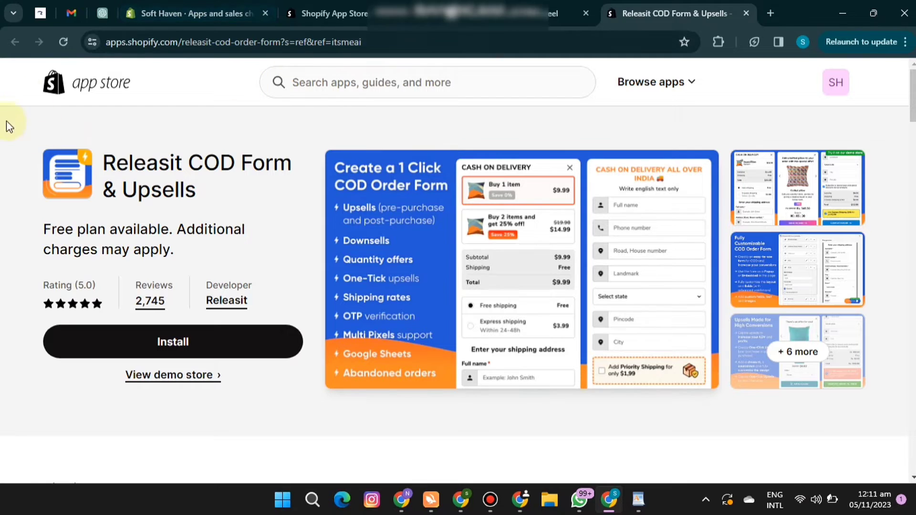
Open the TikTok app's listing from the Shopify App Store home page.
click(328, 13)
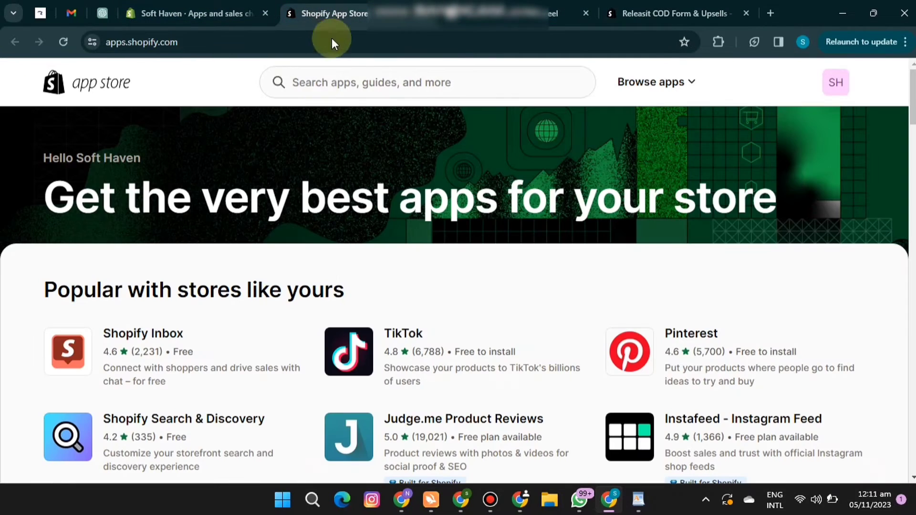
click(322, 82)
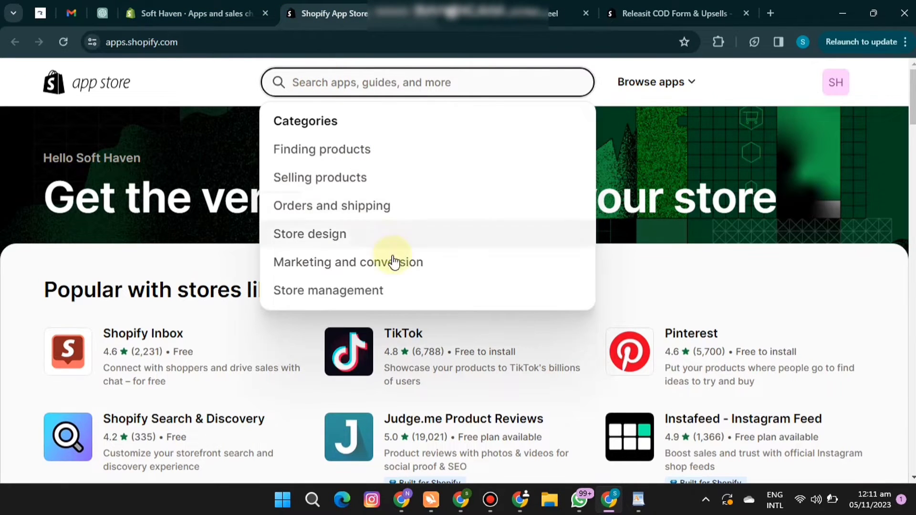
click(407, 336)
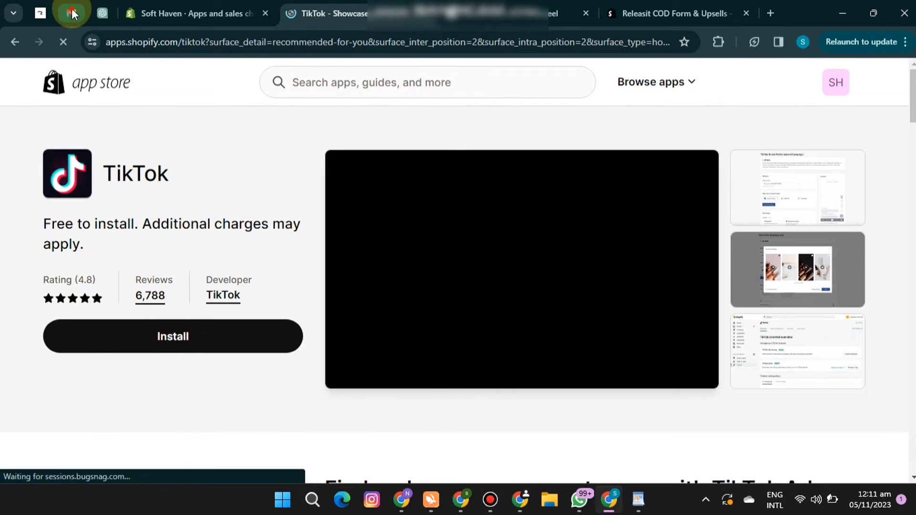
Switch to Gmail and examine the business center name and assigned assets in the TikTok Business Center invitation.
click(72, 14)
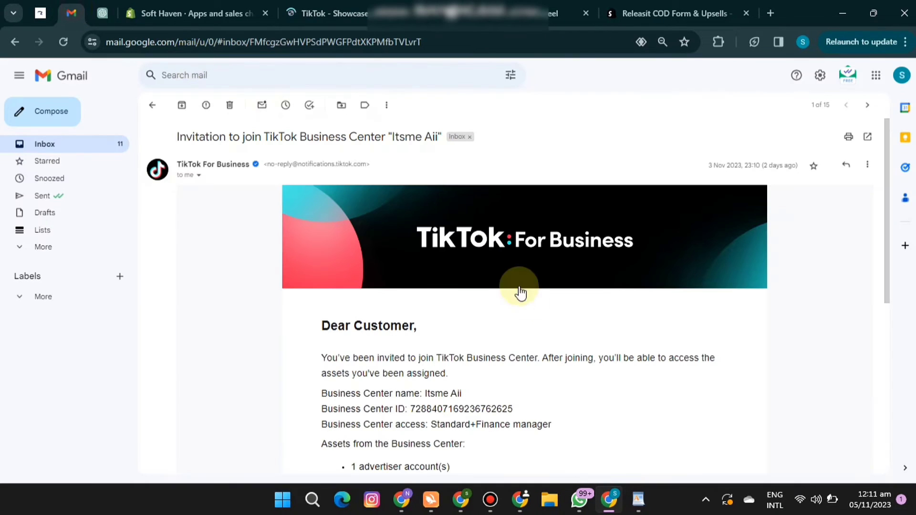
drag(885, 213, 884, 257)
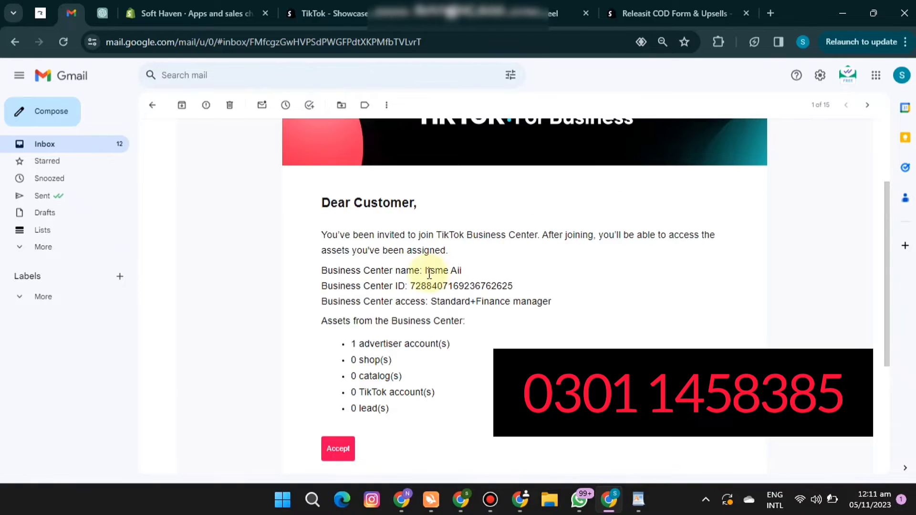
drag(424, 271, 533, 282)
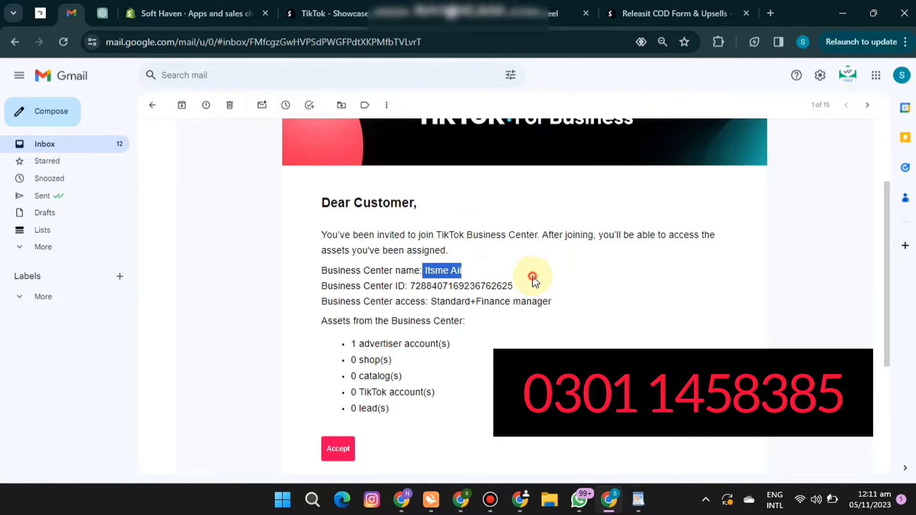
click(533, 279)
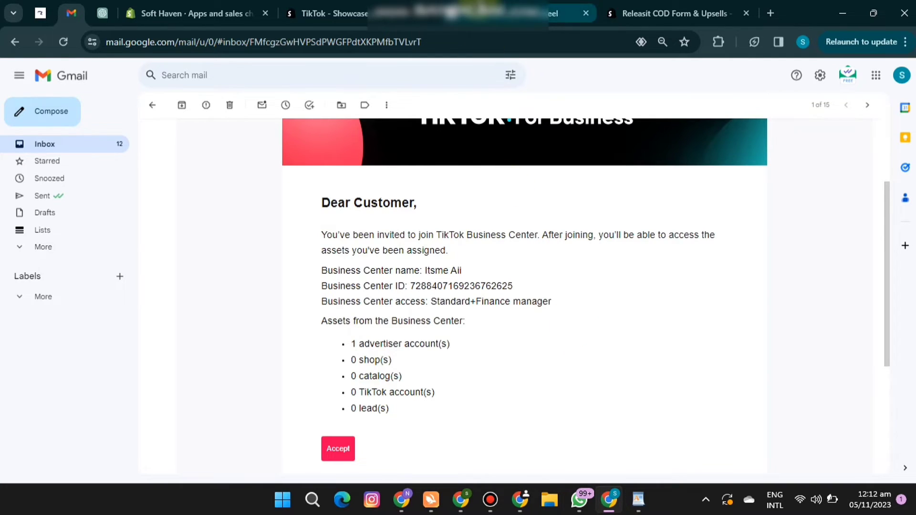
Start installing the TikTok and Releasit COD Form & Upsells apps from their Shopify App Store listings.
click(315, 13)
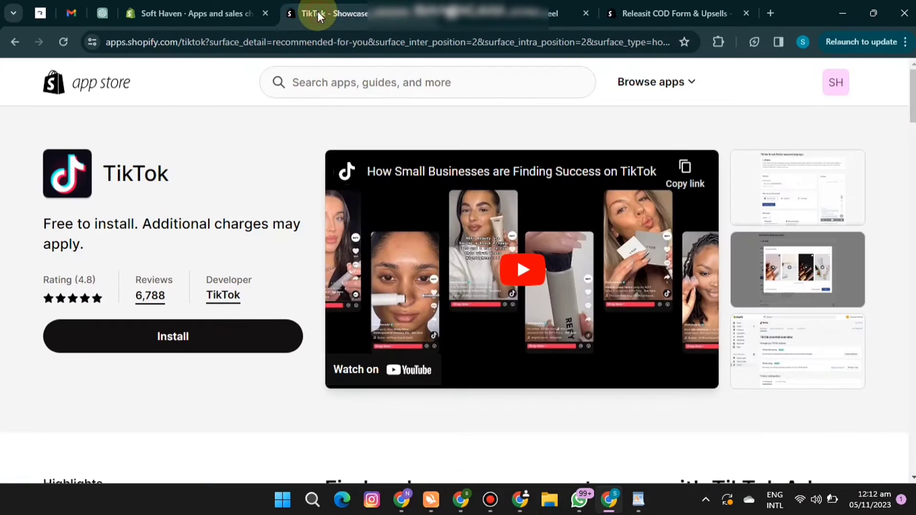
click(195, 336)
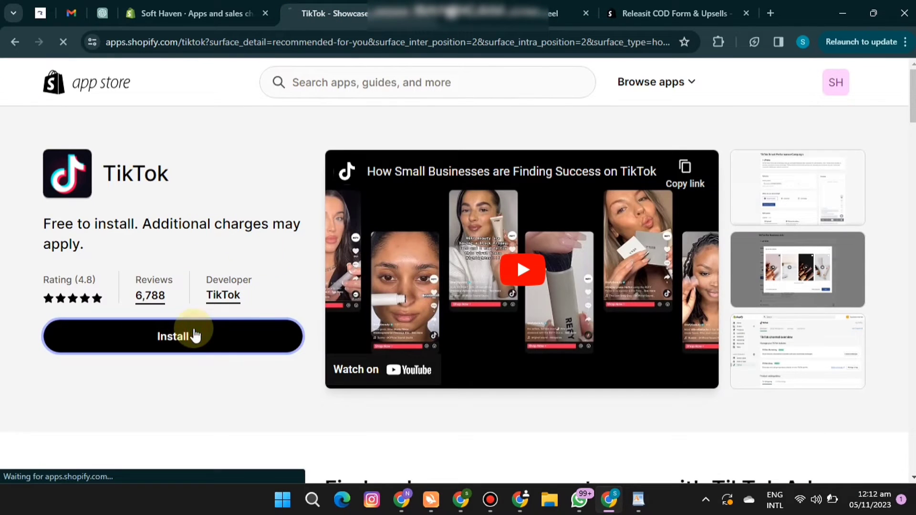
click(674, 18)
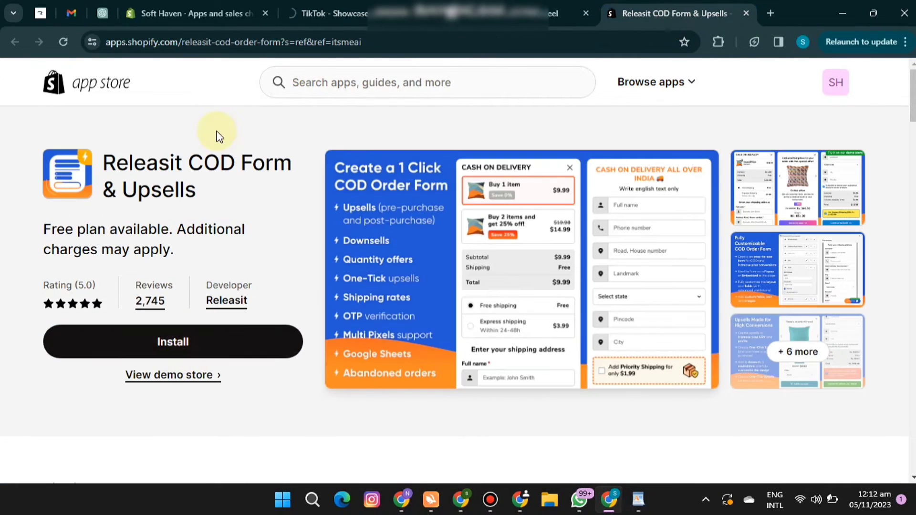
right_click(104, 87)
click(117, 101)
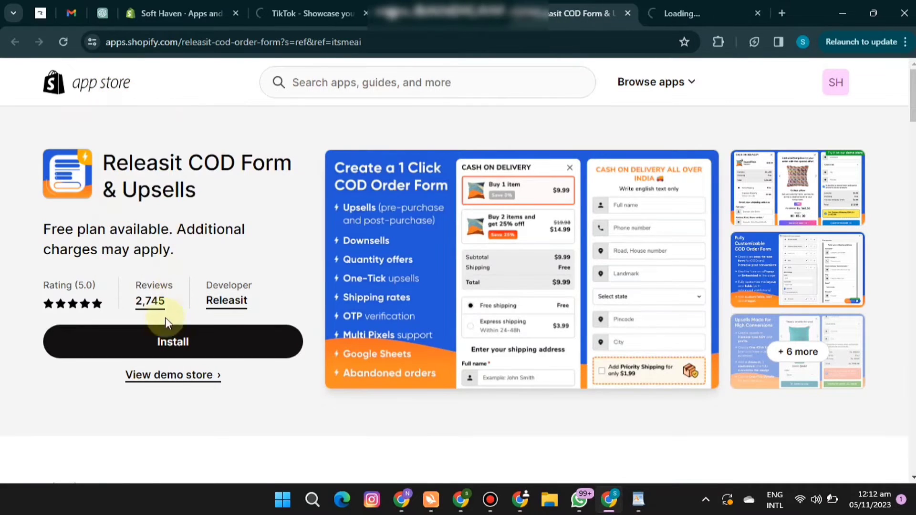
click(164, 342)
Search the Shopify App Store for "ctx" and choose the suggestion "Ctx: WhatsApp Chat & Abandoned".
click(660, 9)
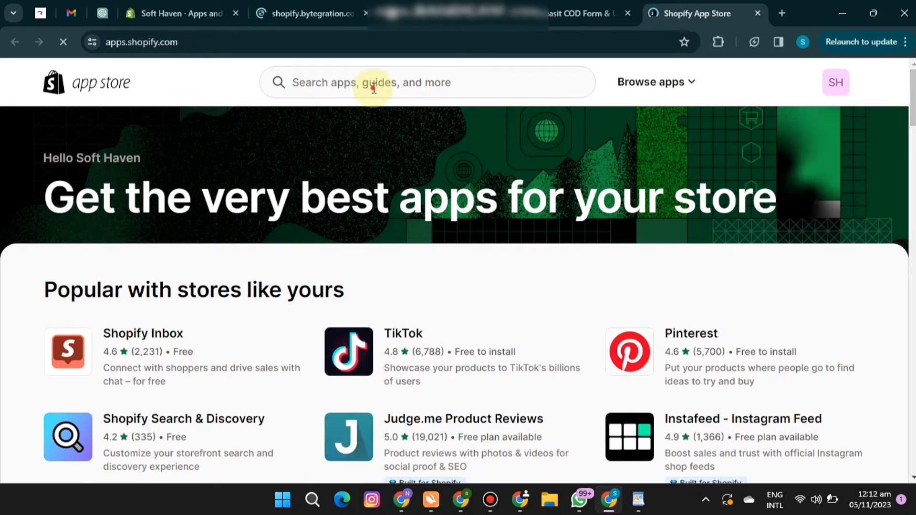
click(372, 87)
text(ctx)
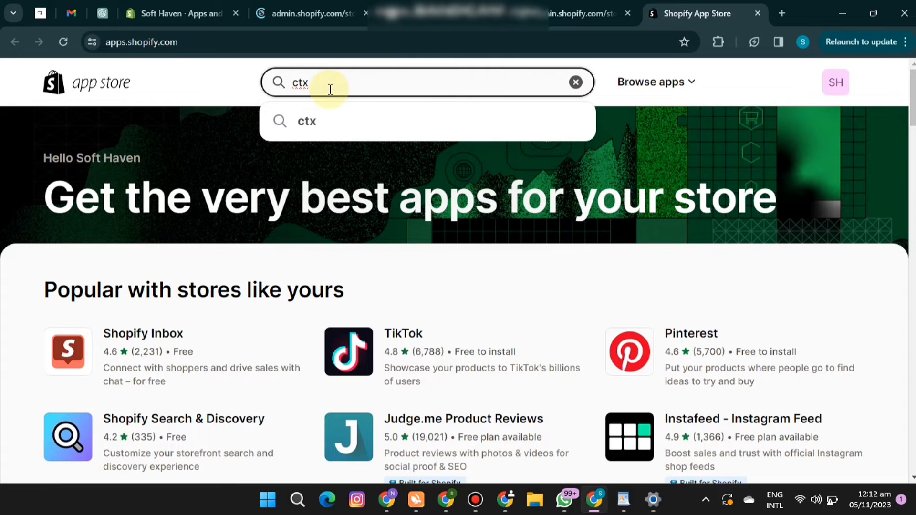
text(3)
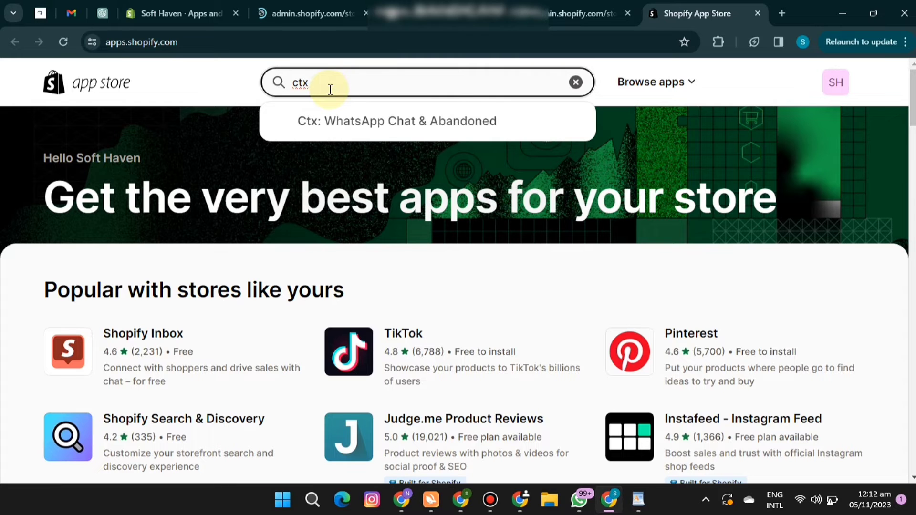
click(374, 120)
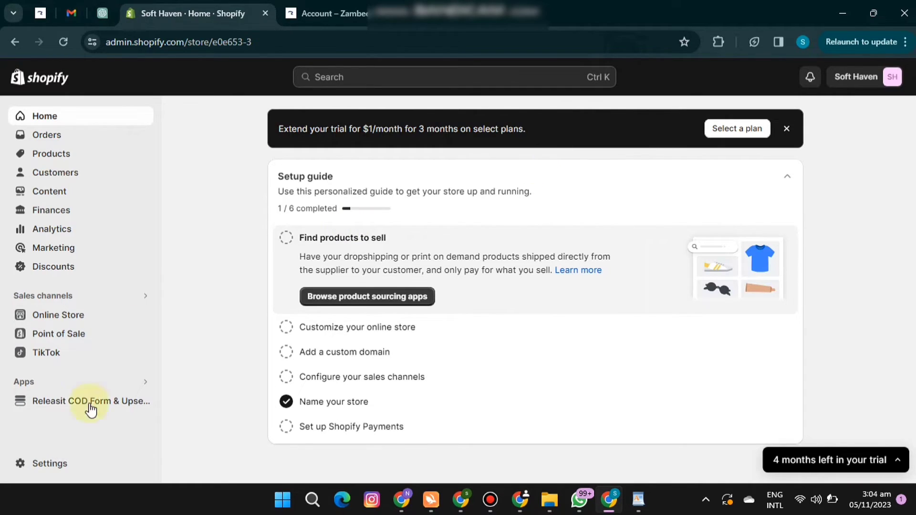
Edit the billing information in the store details settings and set the country/region to United Arab Emirates.
click(52, 464)
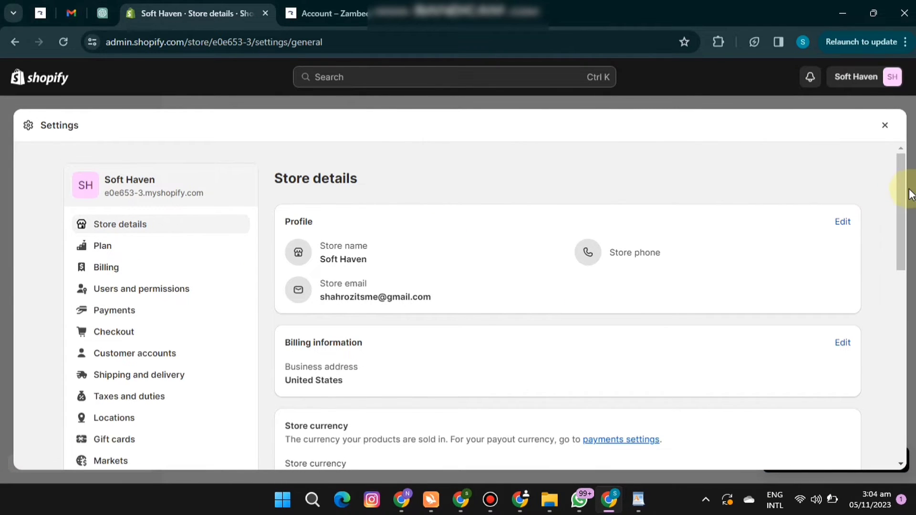
drag(901, 182, 899, 241)
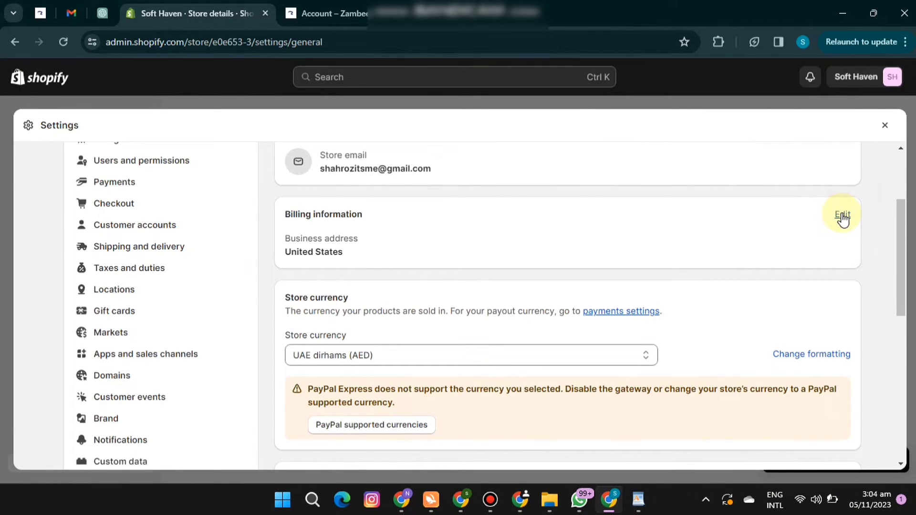
click(842, 217)
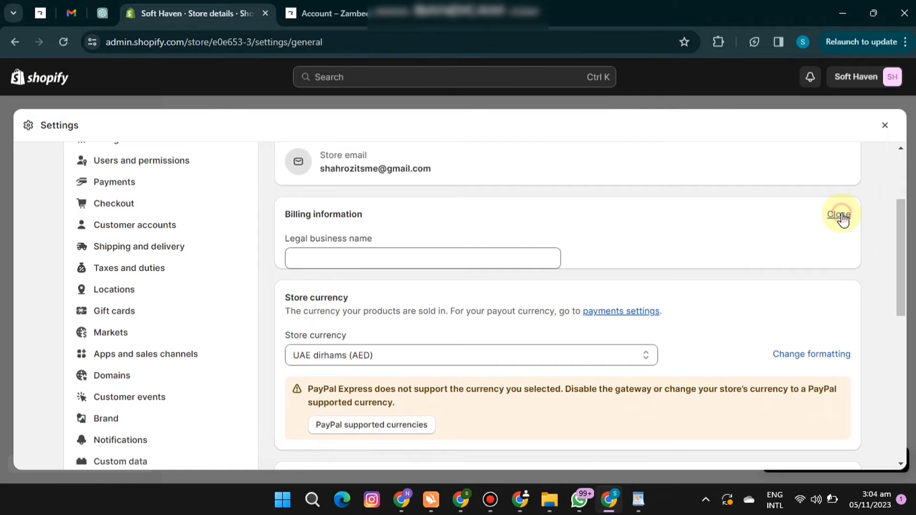
click(537, 308)
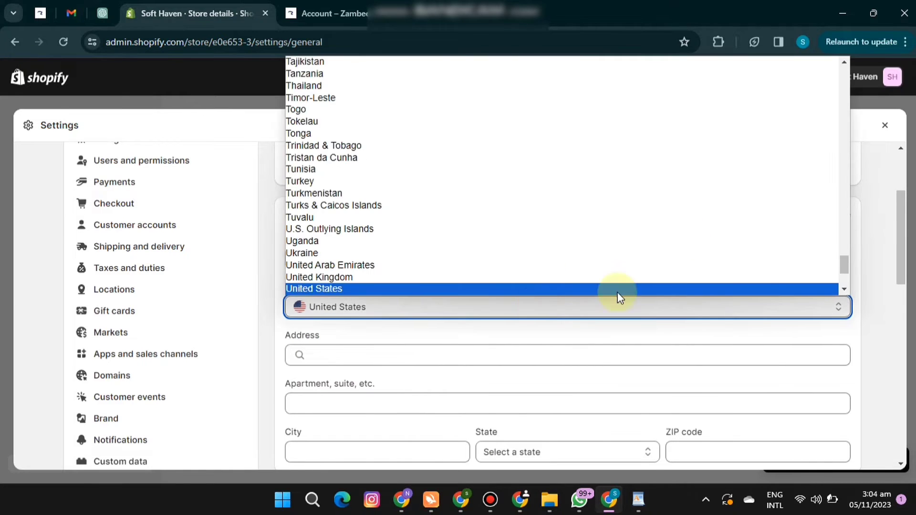
click(846, 290)
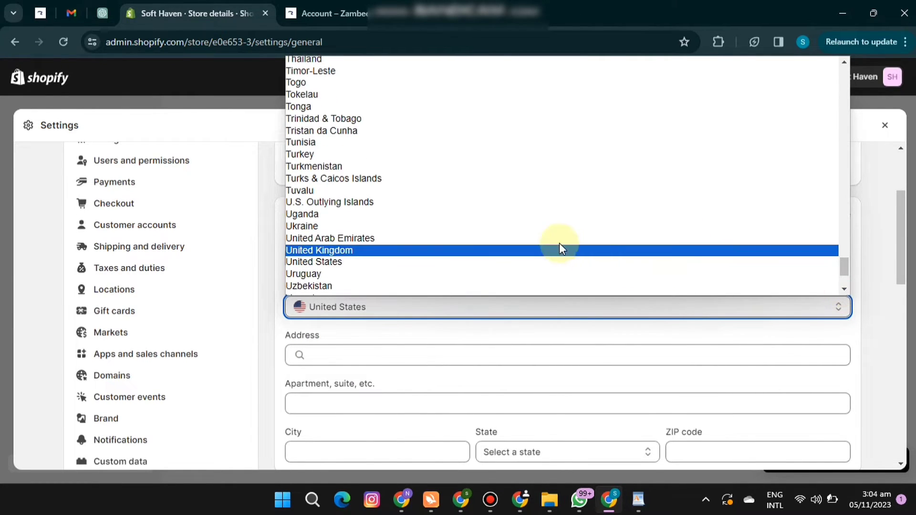
click(552, 239)
Fill in the billing address with the suggestion "Ajman - United Arab Emirates" and save the store details.
click(355, 394)
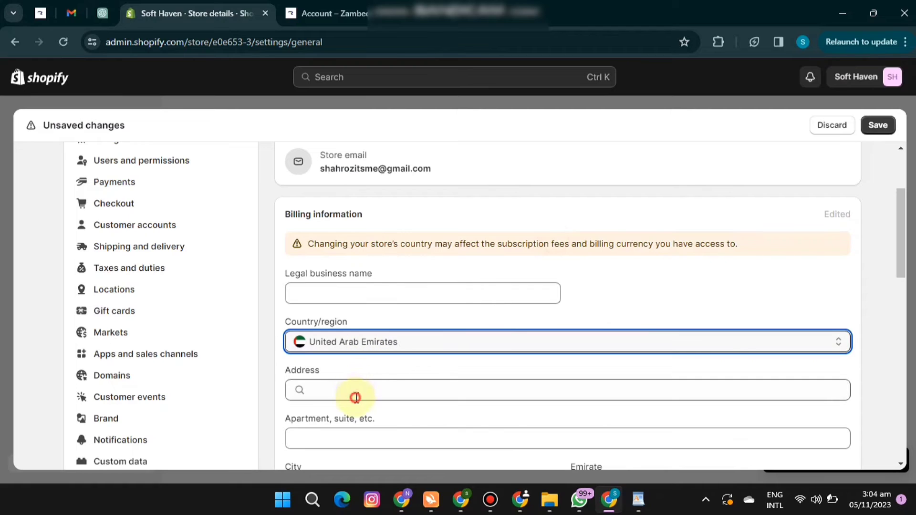
click(399, 420)
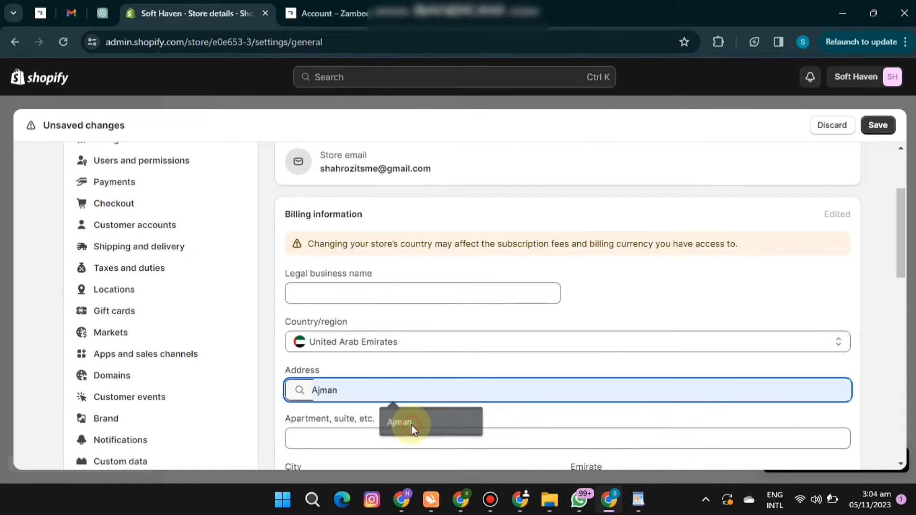
key(BackSpace)
key(BackSpace)
key(BackSpace)
key(BackSpace)
key(BackSpace)
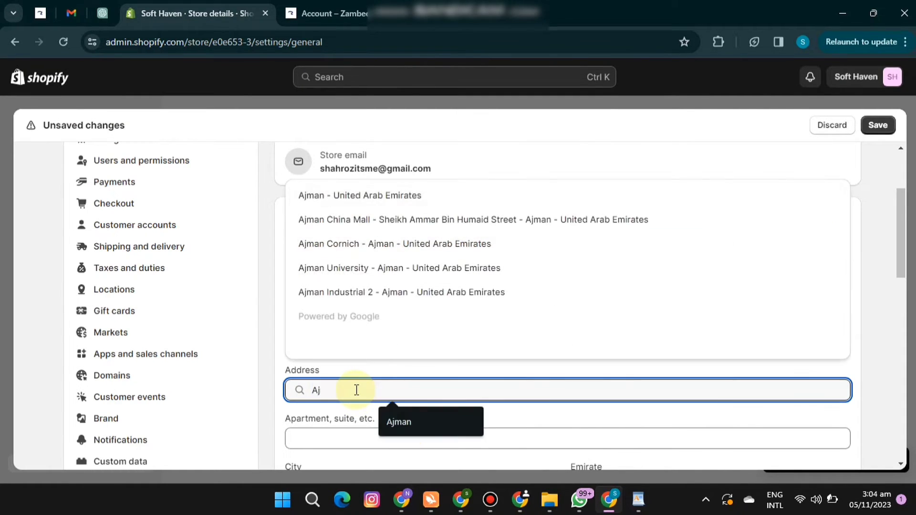
text(ajman)
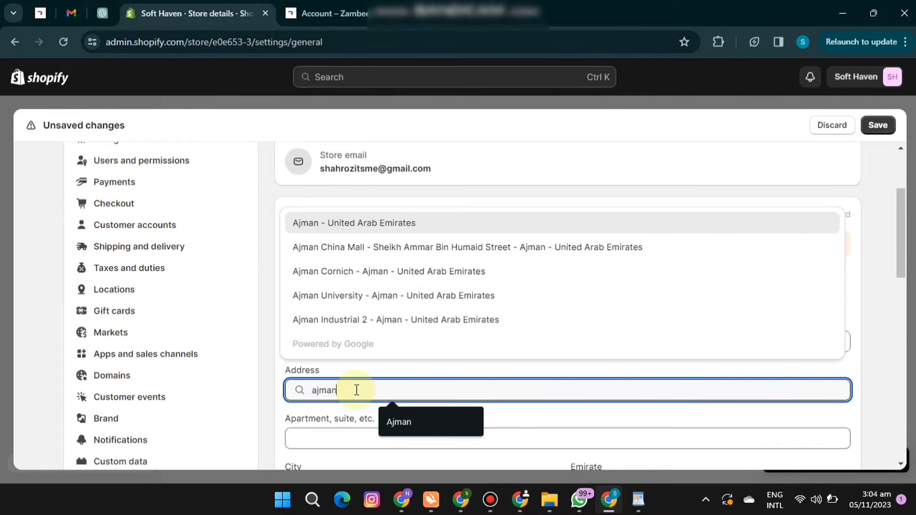
click(381, 224)
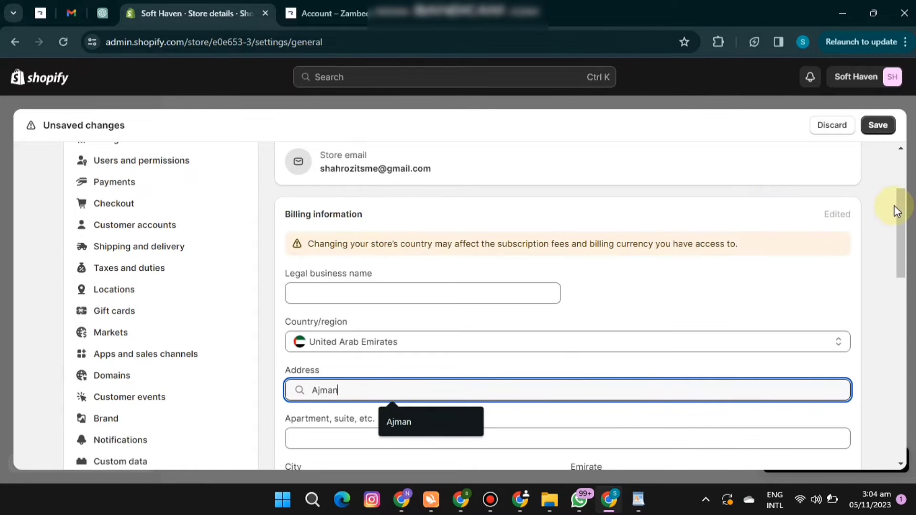
drag(896, 205, 900, 241)
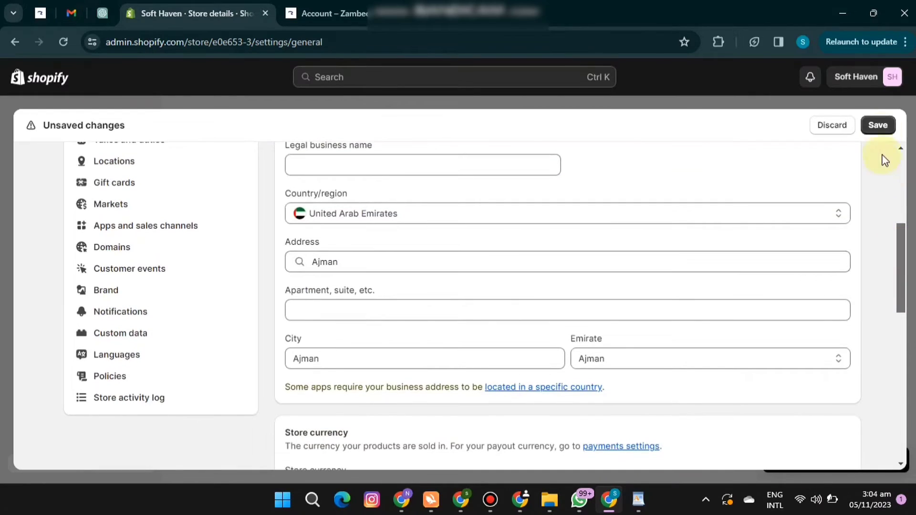
click(880, 127)
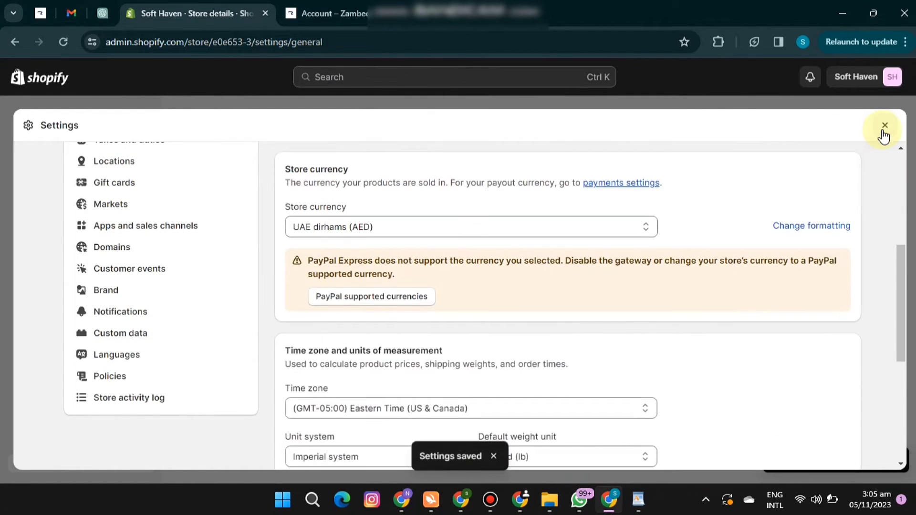
Open the default shop location in the location settings and check its country, address, city and emirate.
drag(901, 266, 897, 128)
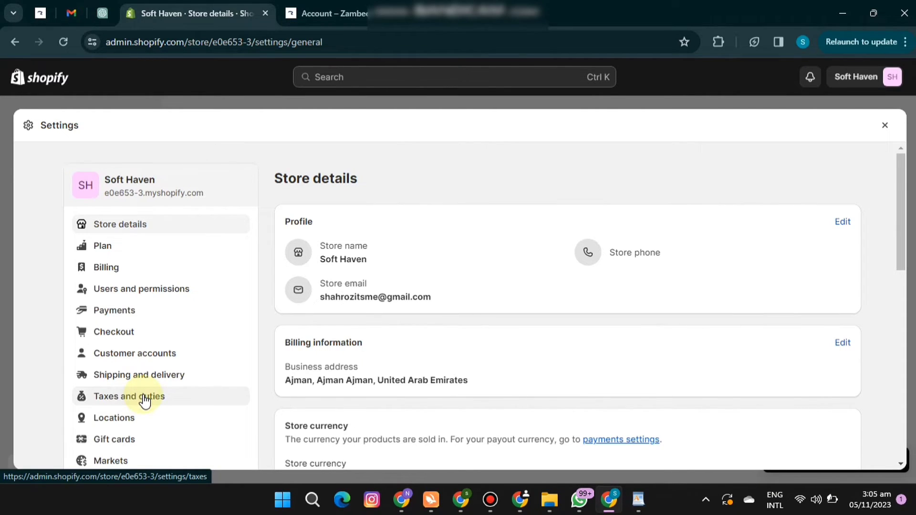
click(138, 417)
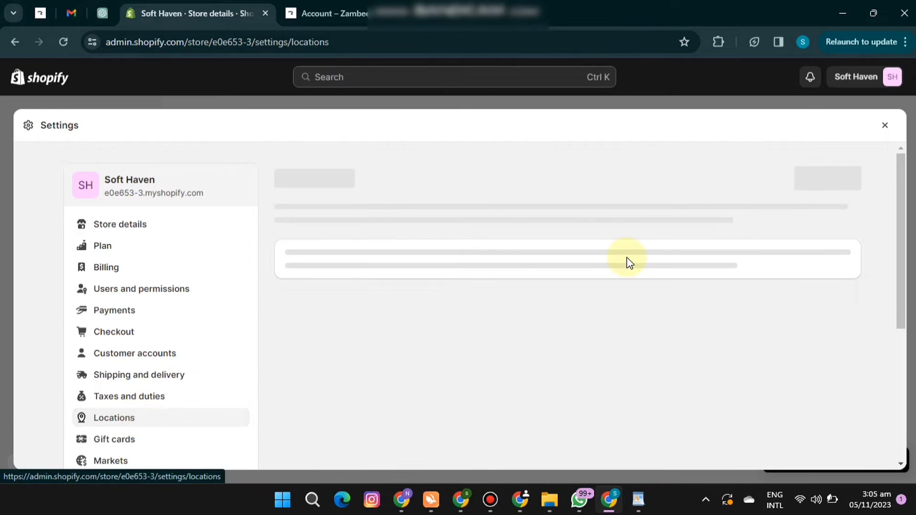
click(545, 270)
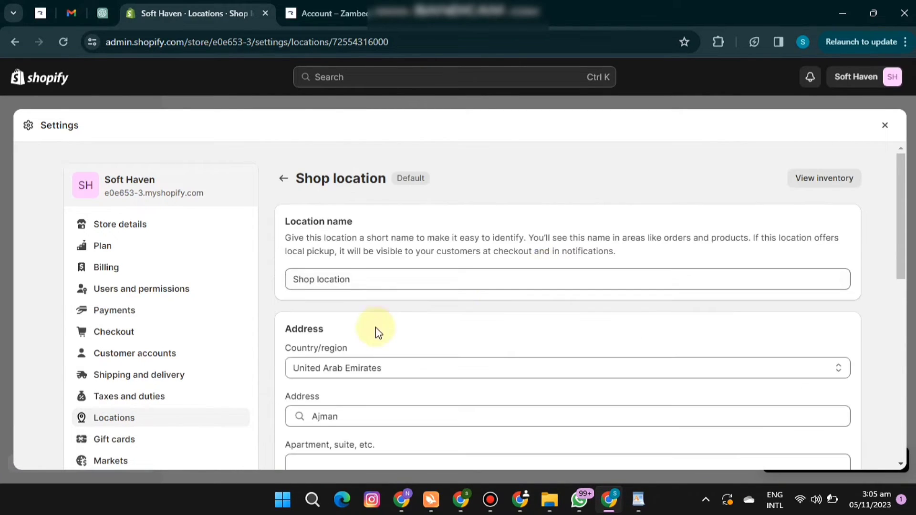
drag(901, 231, 902, 298)
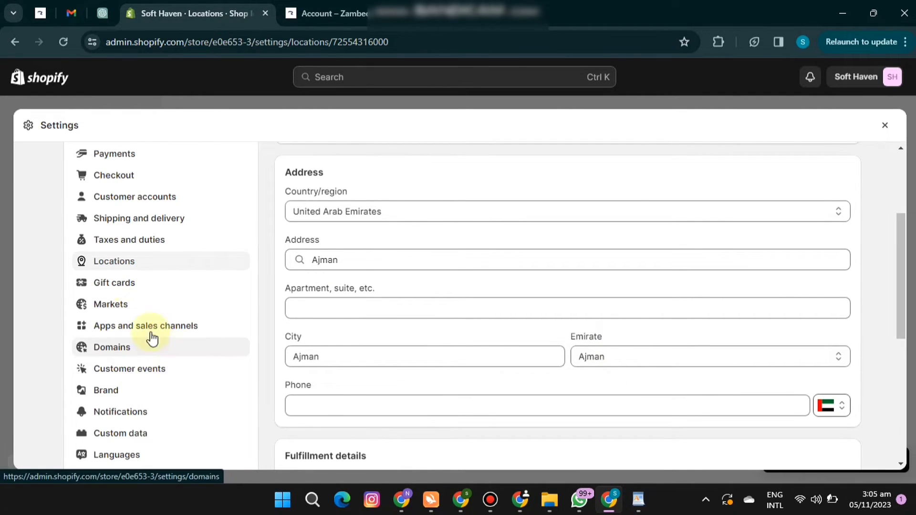
Open the market settings and check the active and inactive markets and the recommendations.
click(127, 312)
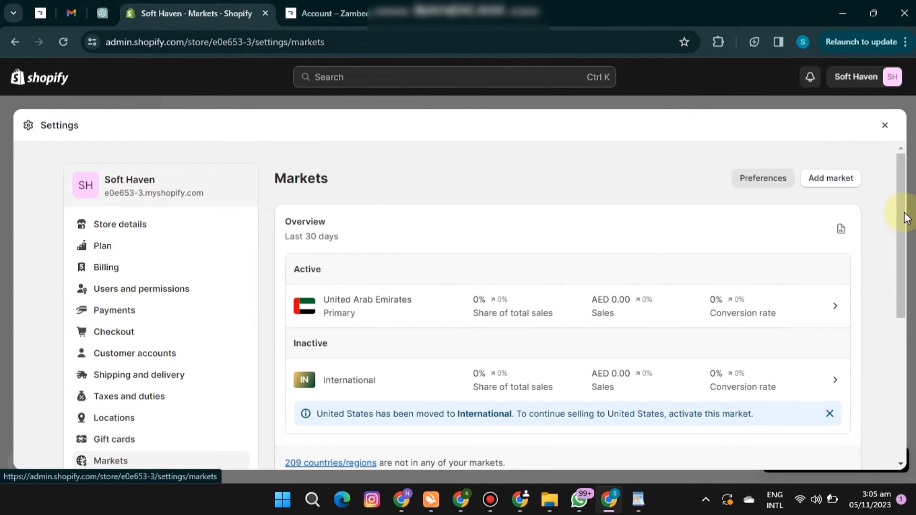
drag(902, 214, 895, 302)
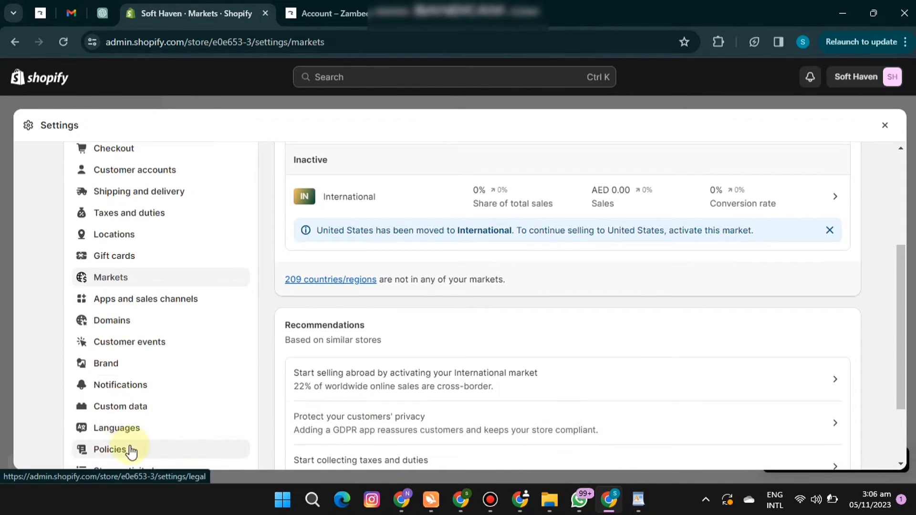
scroll(902, 277, down, 1)
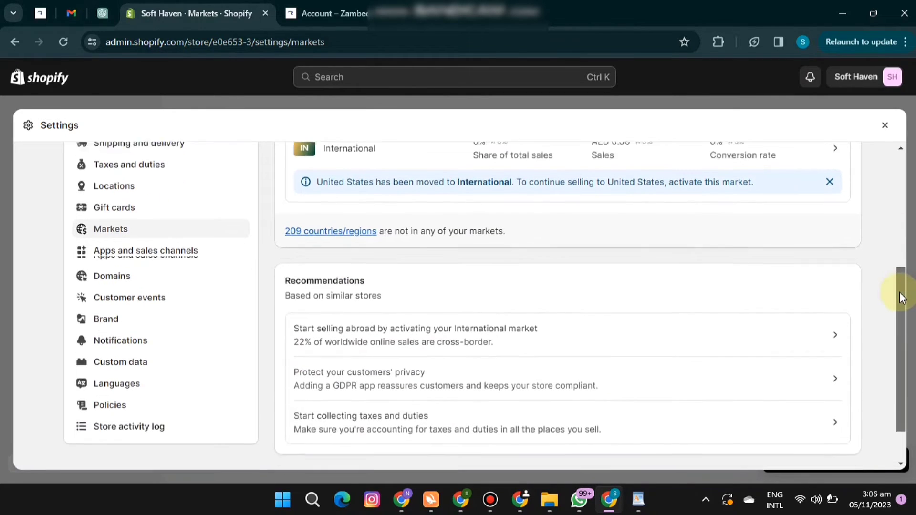
Create the return and refund policy, privacy policy and terms of service from their templates in the store's policy settings.
click(117, 379)
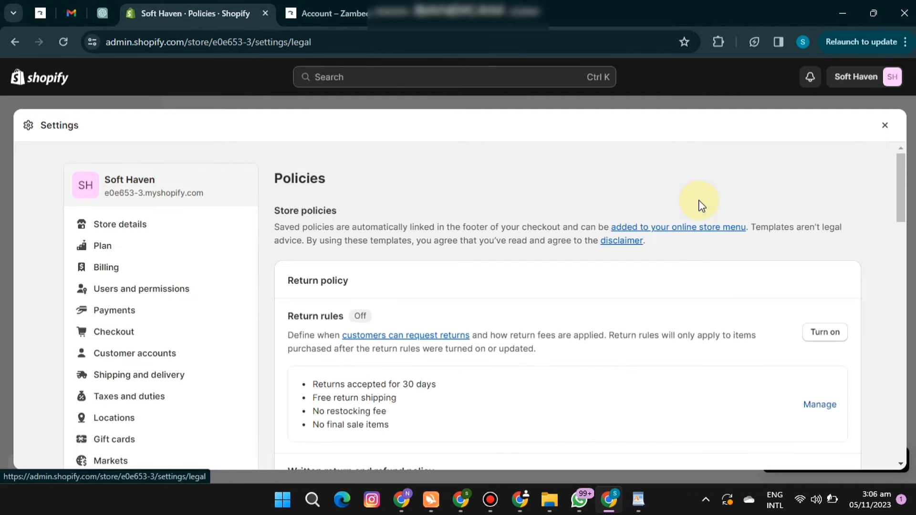
drag(900, 170, 899, 346)
click(352, 250)
click(363, 221)
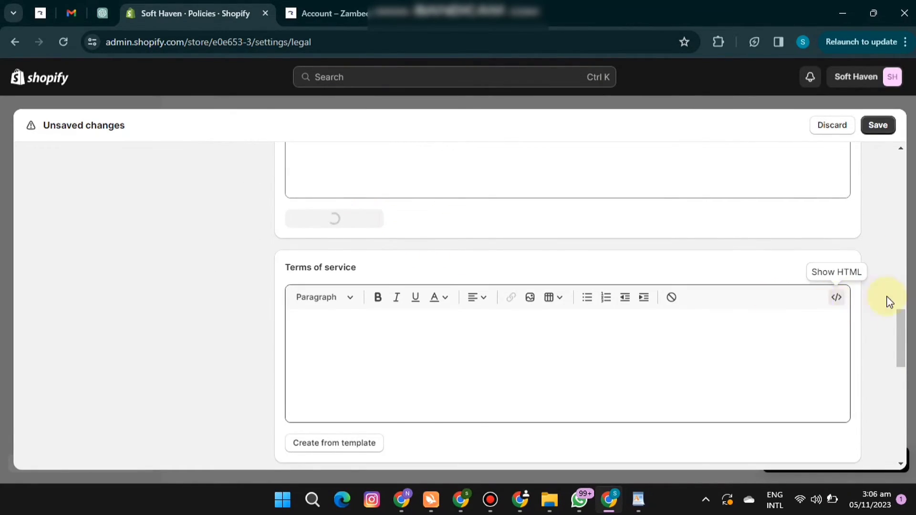
drag(901, 303, 900, 356)
scroll(900, 356, down, 4)
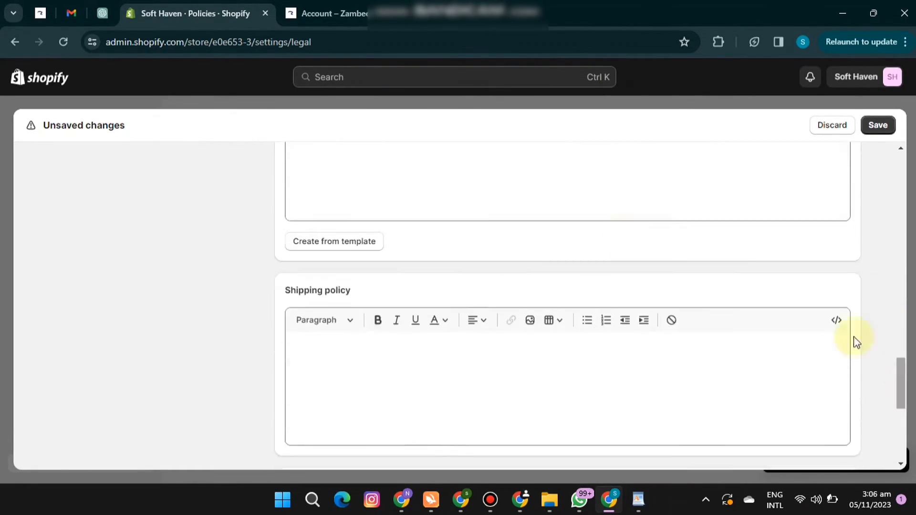
click(350, 245)
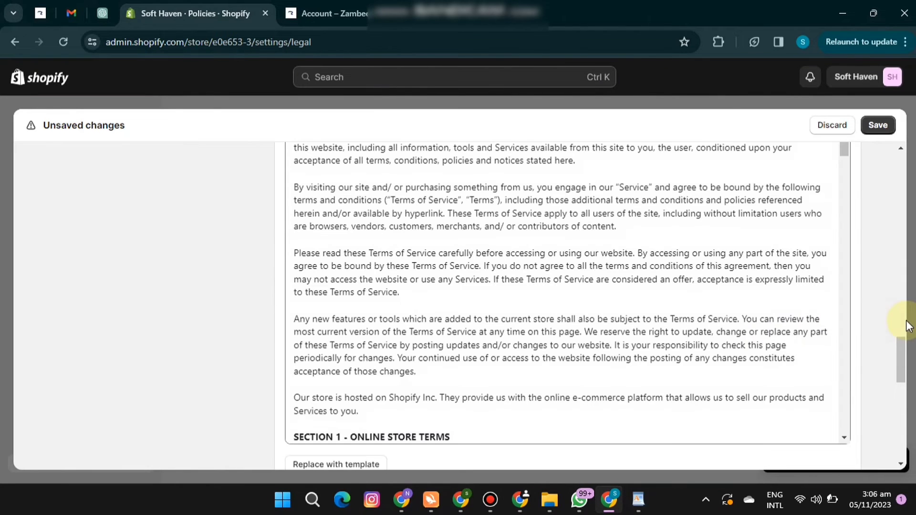
Create the contact information policy from its template, save the policies and close the settings.
drag(904, 347, 899, 379)
scroll(900, 382, down, 5)
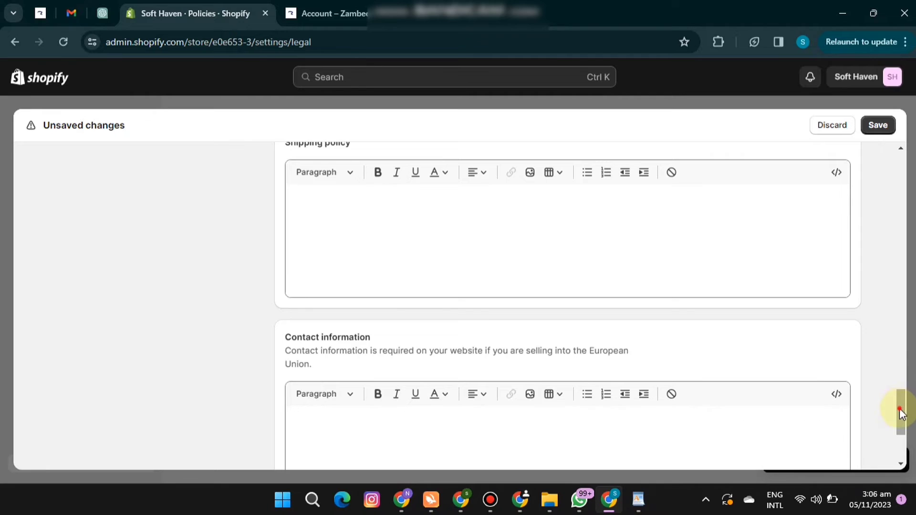
scroll(899, 410, down, 3)
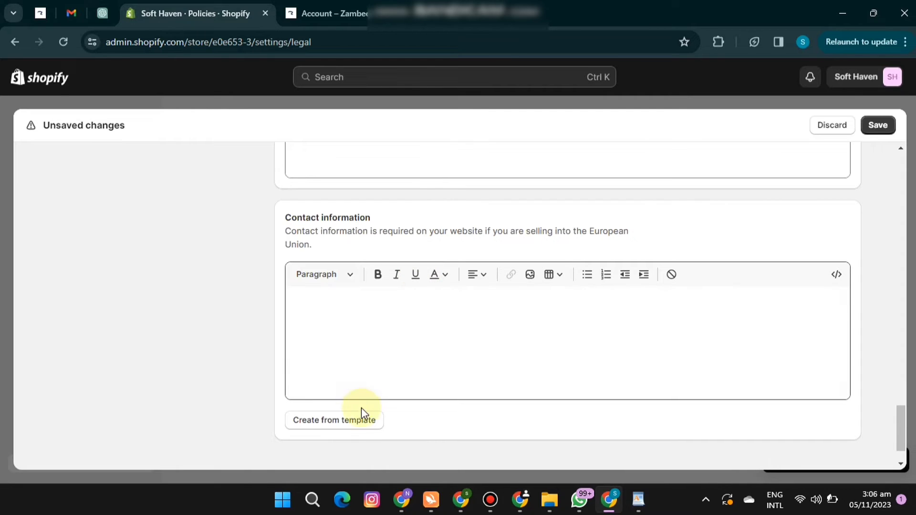
click(361, 421)
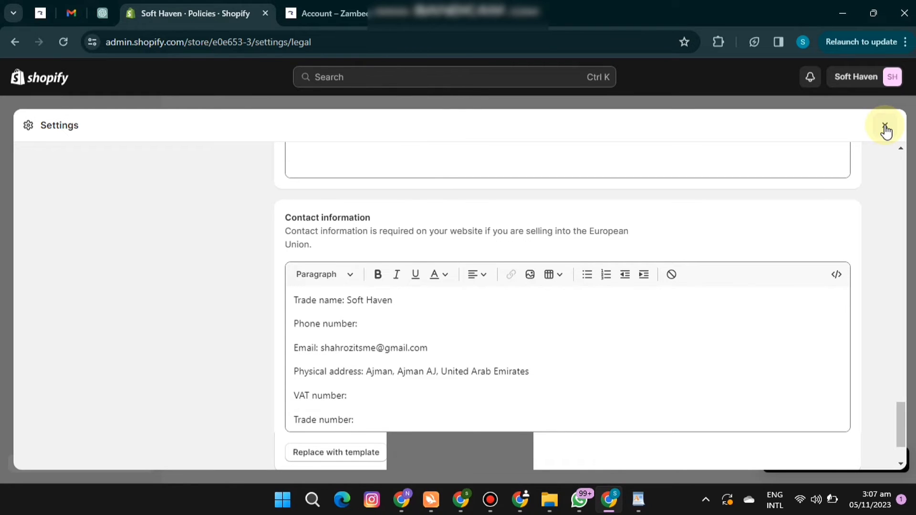
click(885, 126)
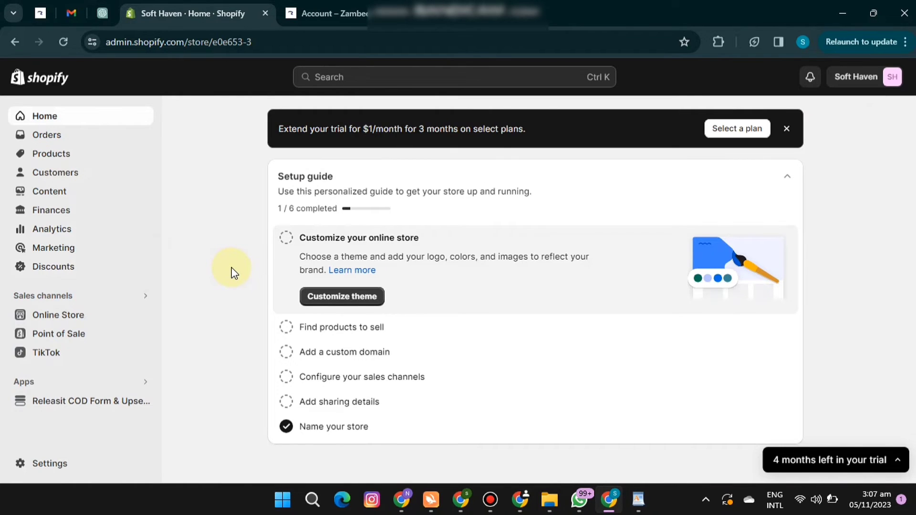
click(329, 14)
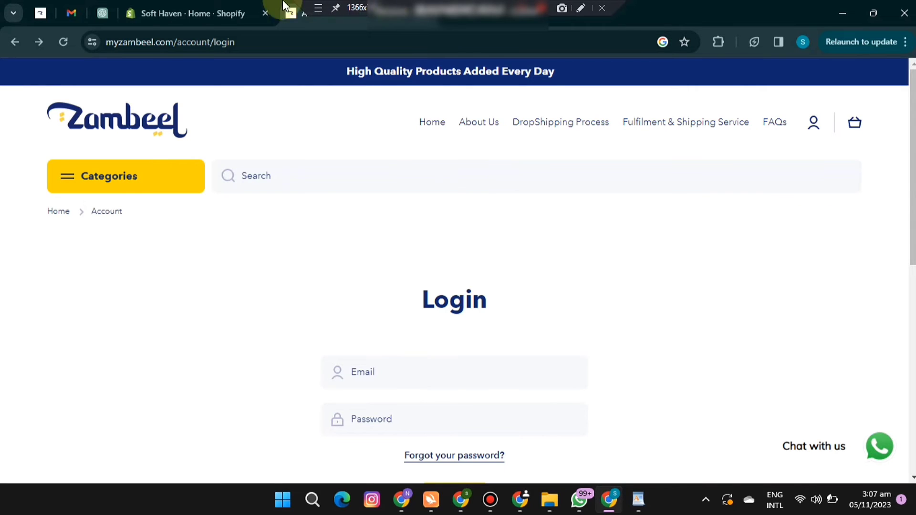
click(204, 12)
Open the plan selection from the trial notice and choose the Basic plan at $1 USD/month for the first 3 months.
click(829, 461)
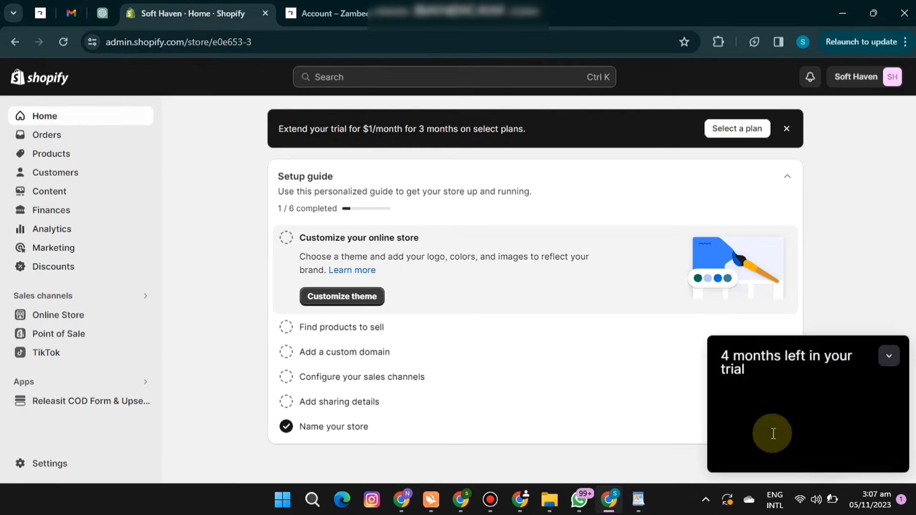
click(798, 454)
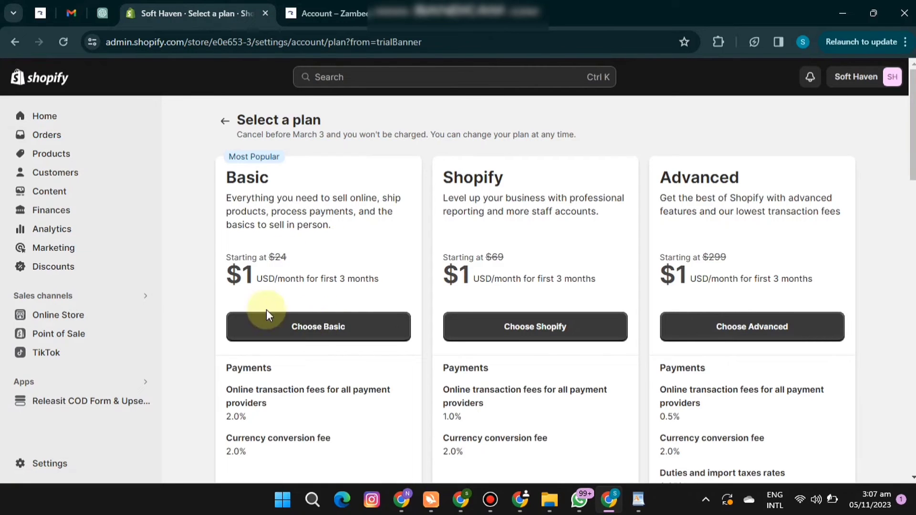
click(321, 325)
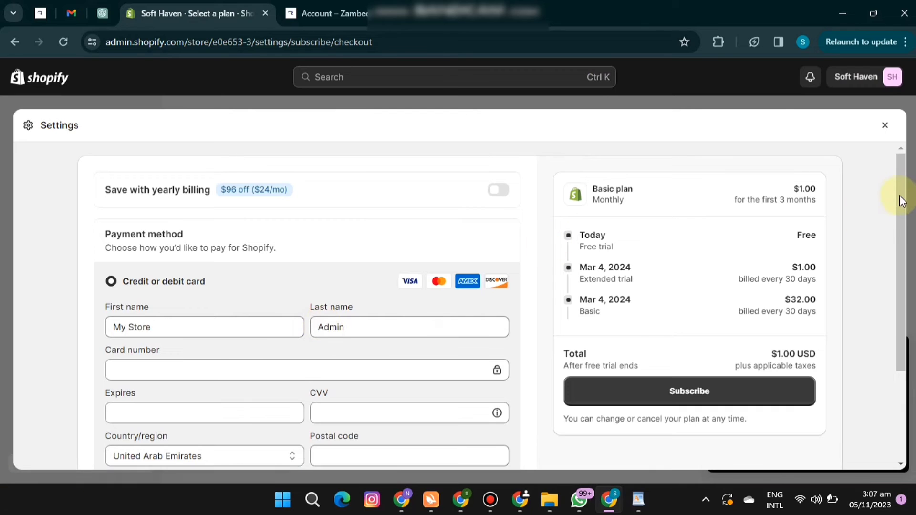
Enter the credit card details, subscribe to the Basic plan, decline saving the card in the browser and close the checkout.
drag(901, 219, 903, 261)
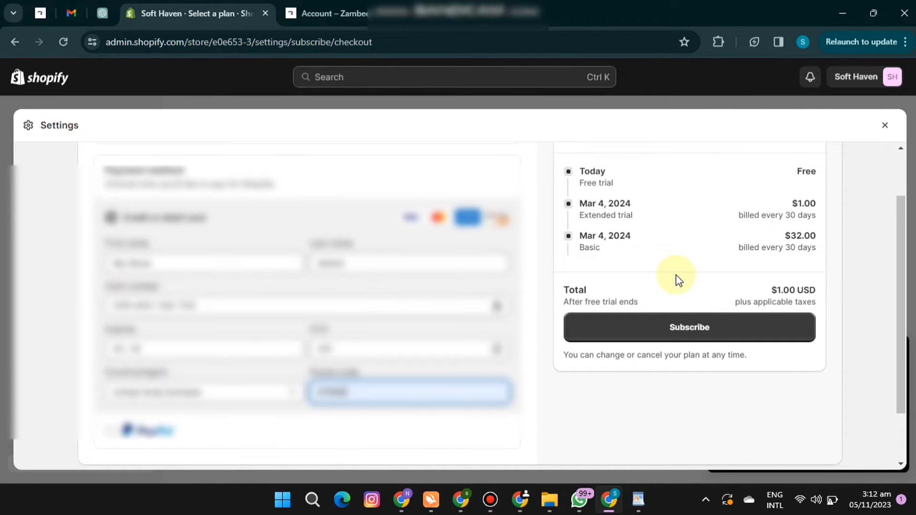
click(702, 340)
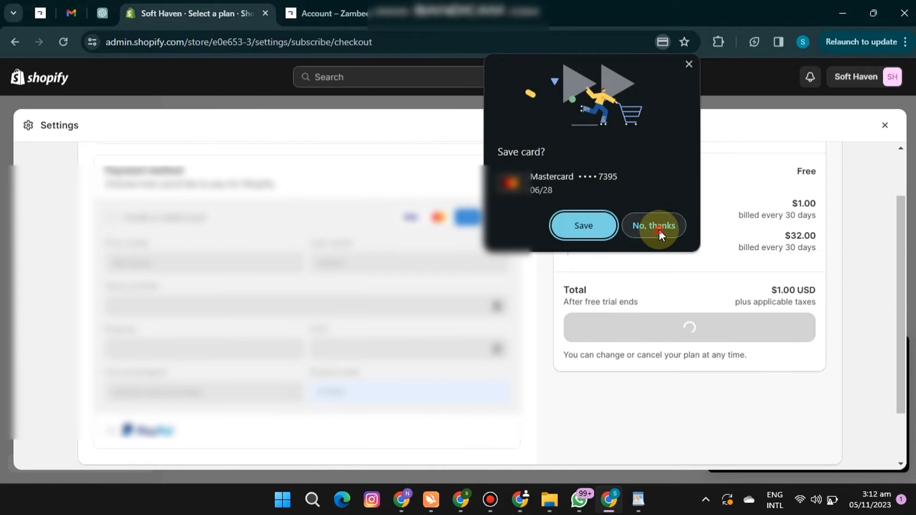
click(659, 231)
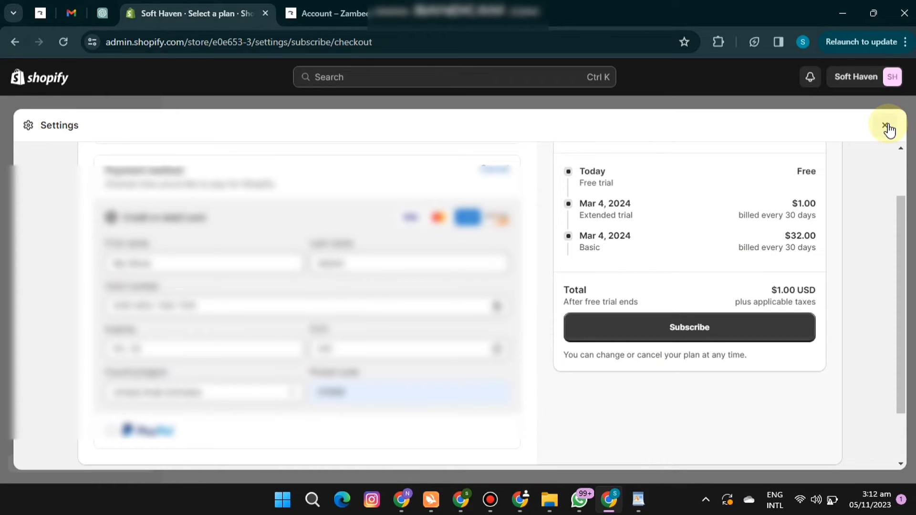
click(888, 127)
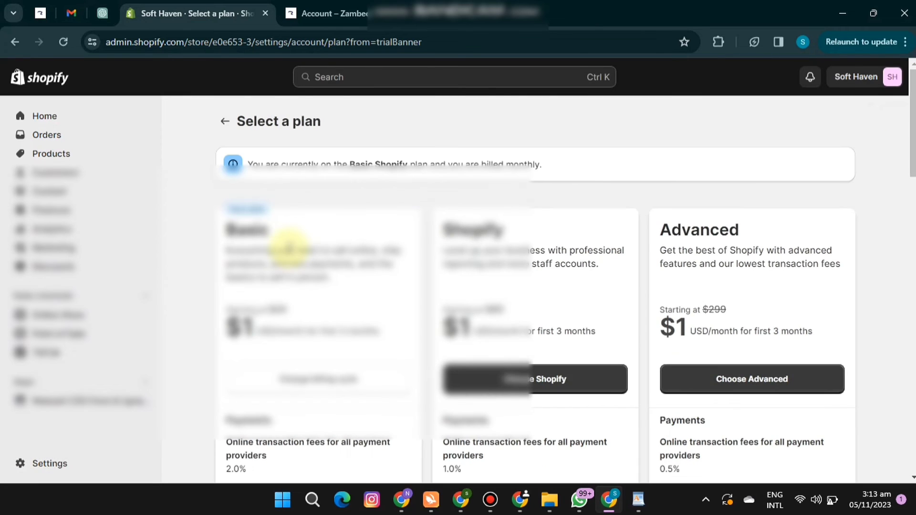
Open the online store's themes and remove the storefront's password protection.
click(88, 316)
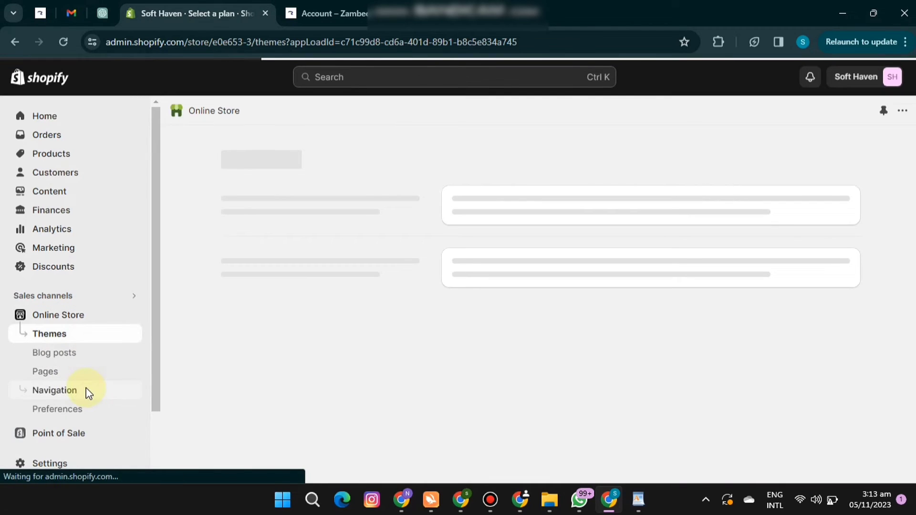
click(81, 410)
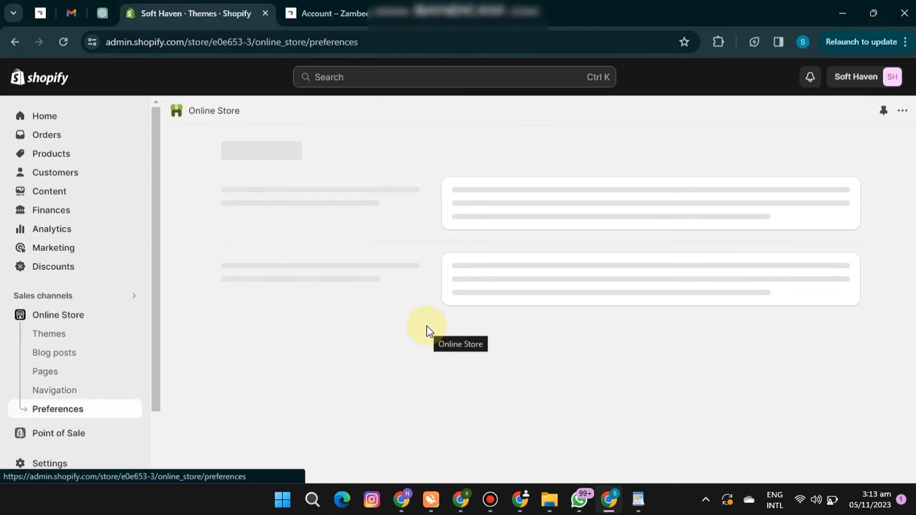
click(77, 320)
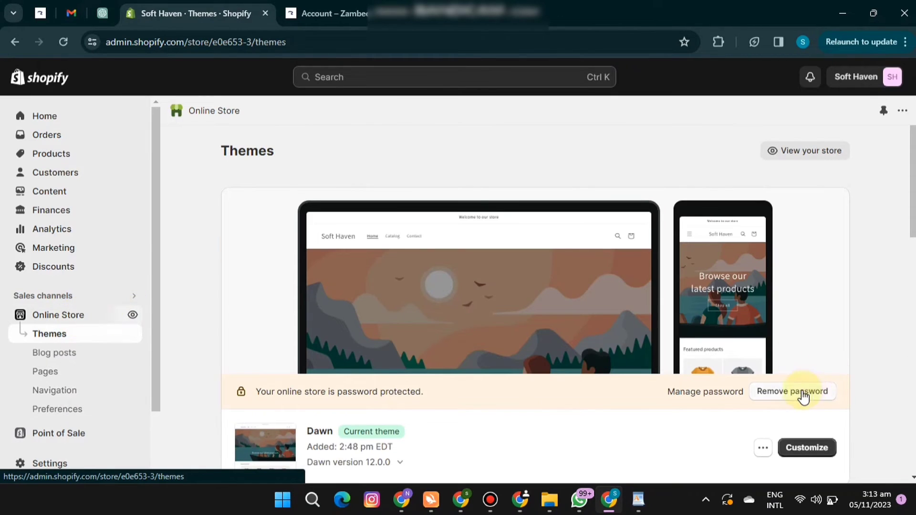
click(800, 393)
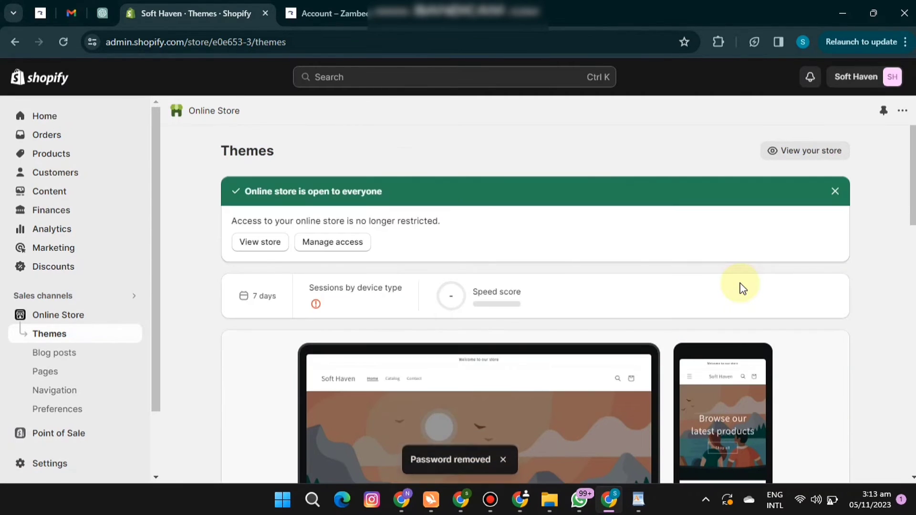
scroll(911, 214, down, 1)
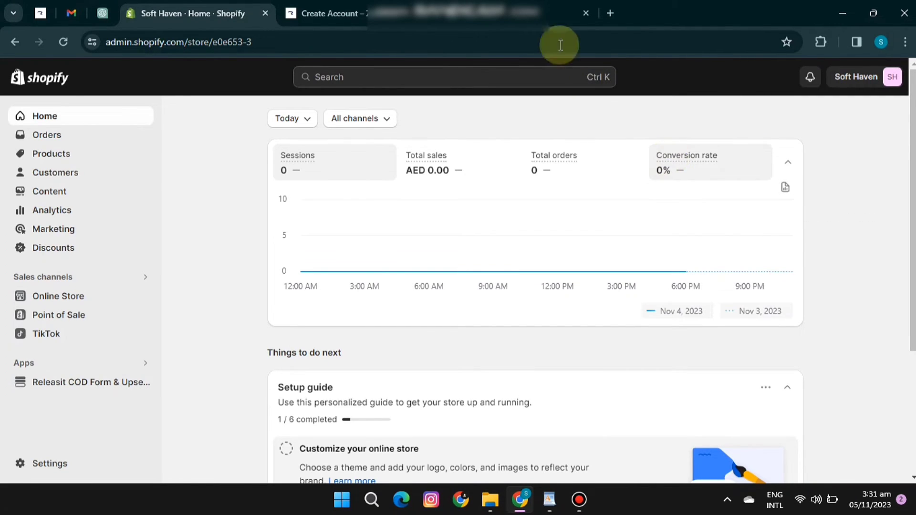
click(329, 13)
click(194, 13)
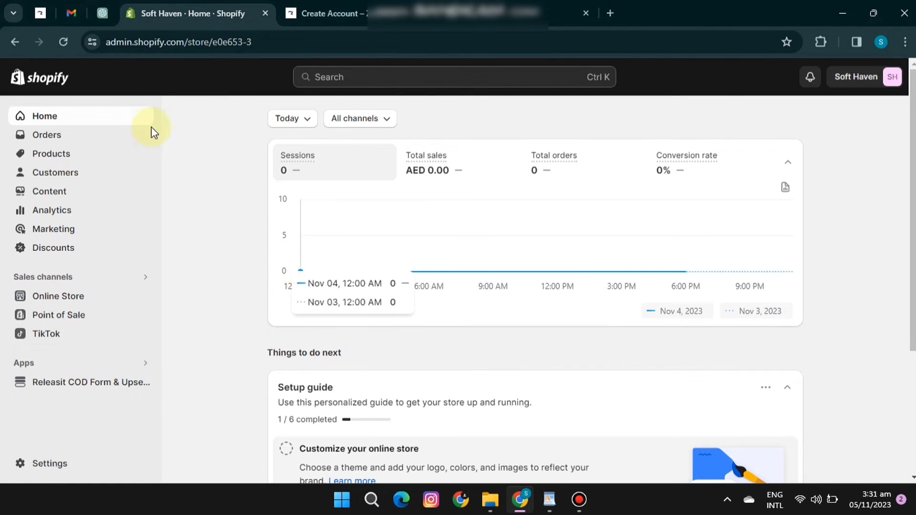
click(103, 13)
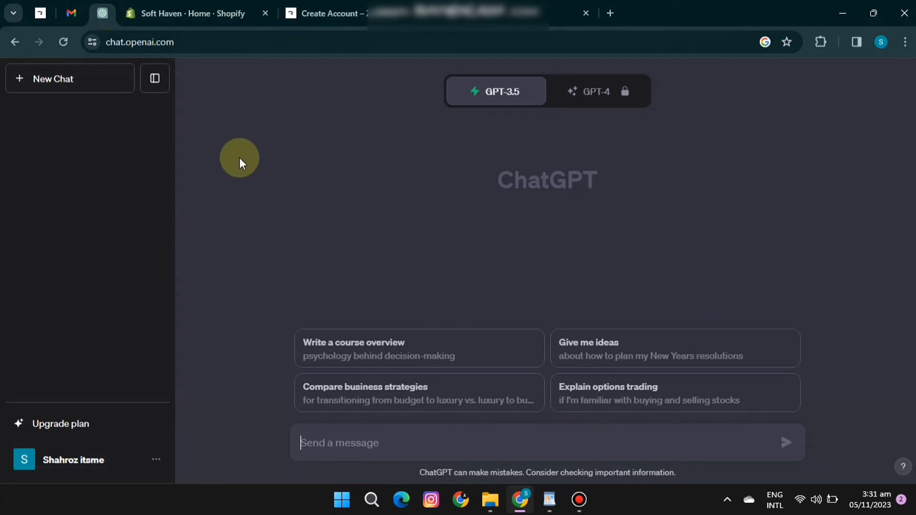
click(199, 12)
click(69, 13)
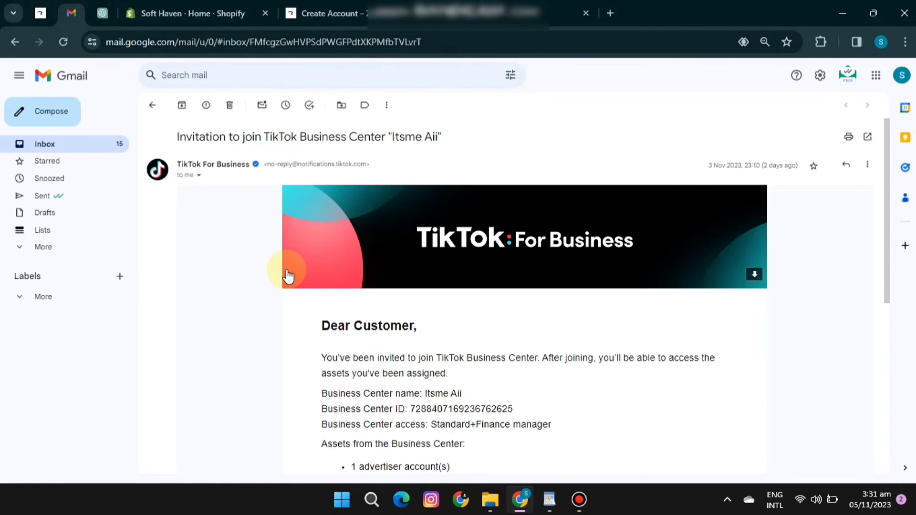
click(238, 11)
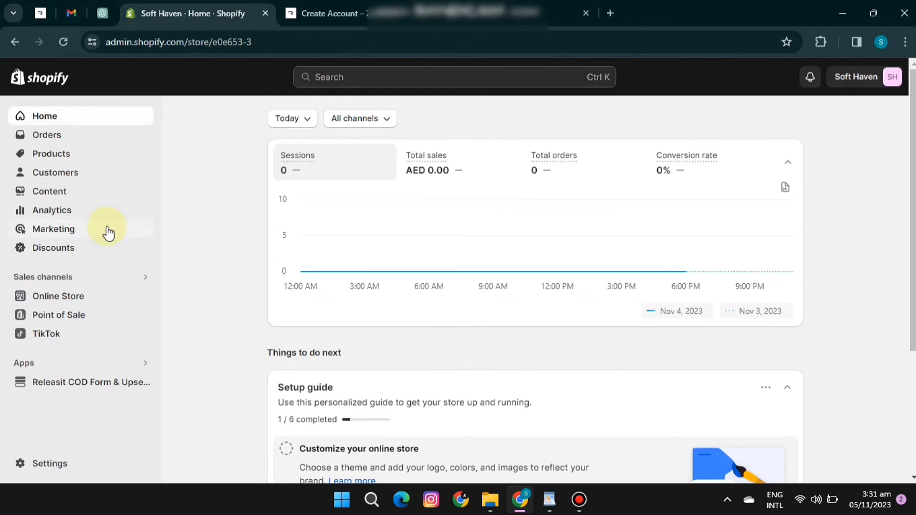
Upload the theme file debutify 5.0.zip from the Desktop to the online store's theme library.
click(92, 291)
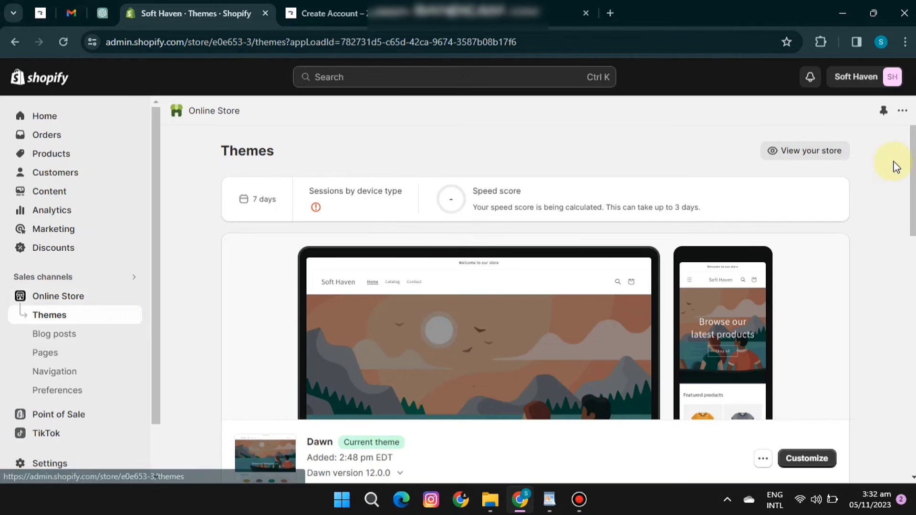
scroll(894, 165, down, 3)
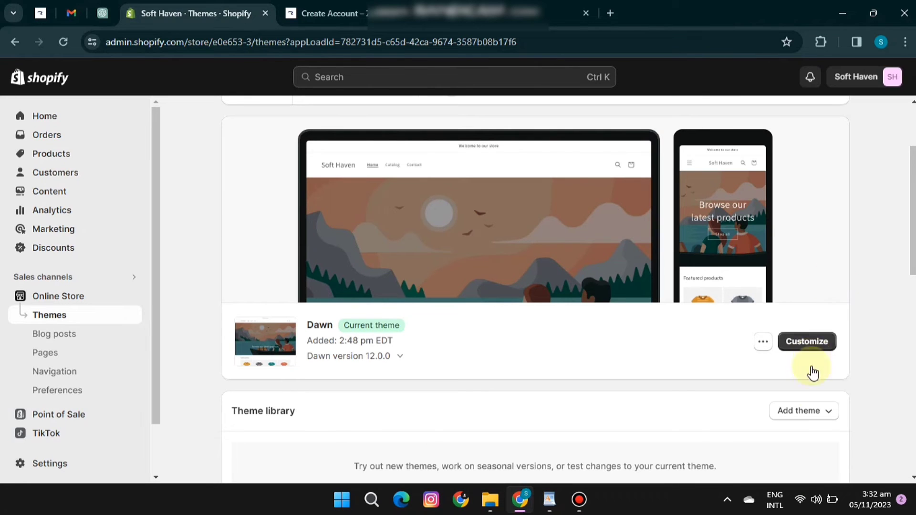
click(798, 416)
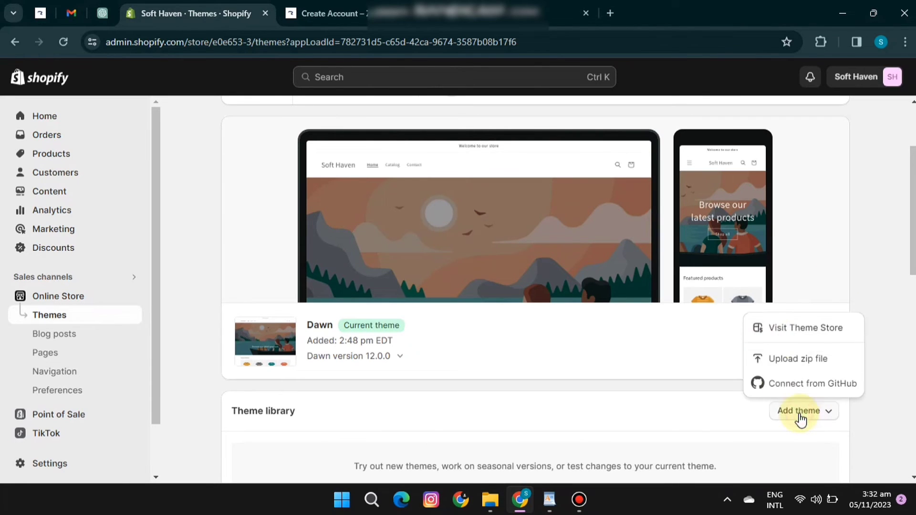
click(780, 357)
click(415, 288)
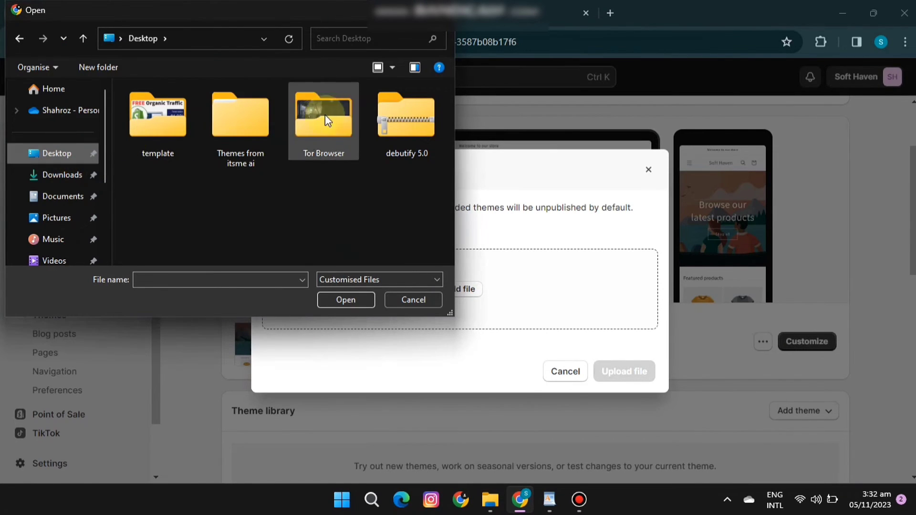
double_click(375, 121)
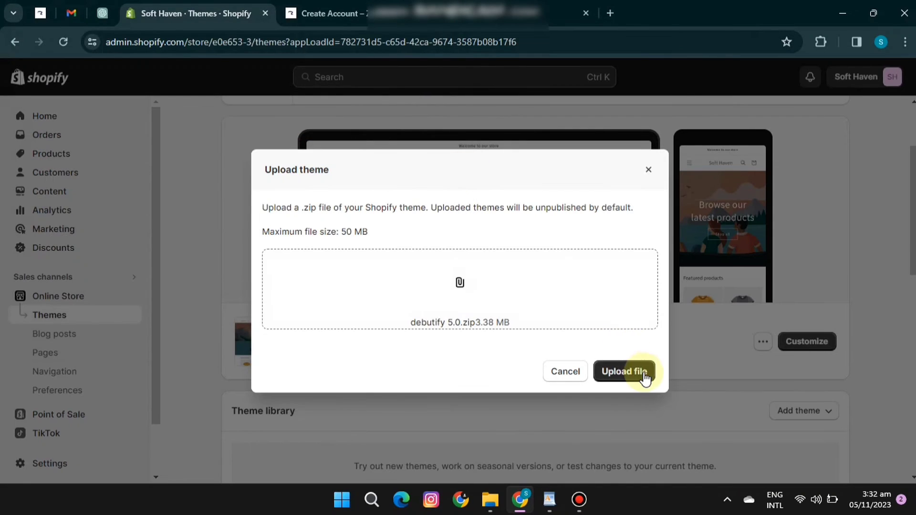
click(646, 375)
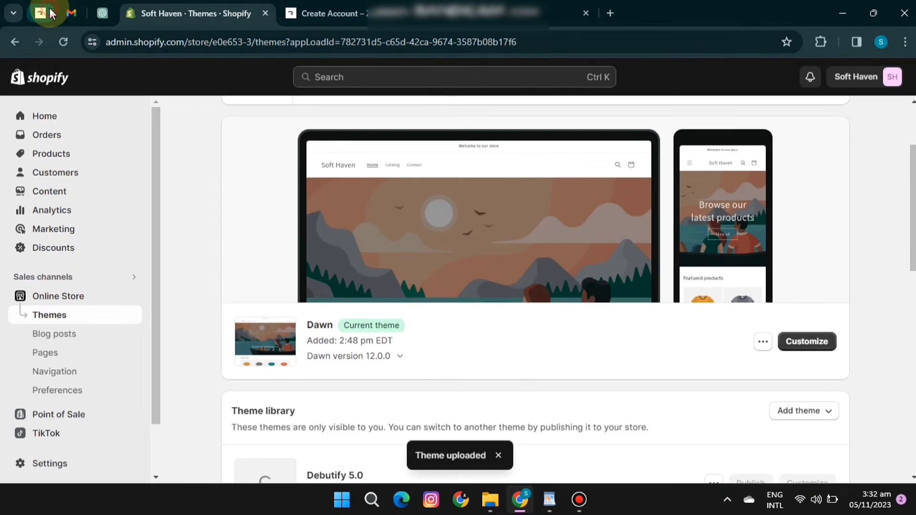
Switch to the Zambeel website and open its account login page.
click(49, 11)
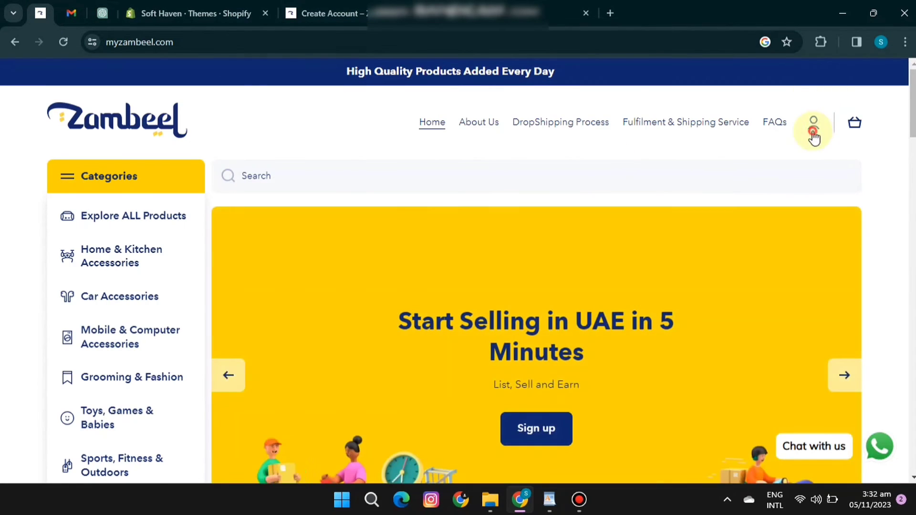
click(814, 125)
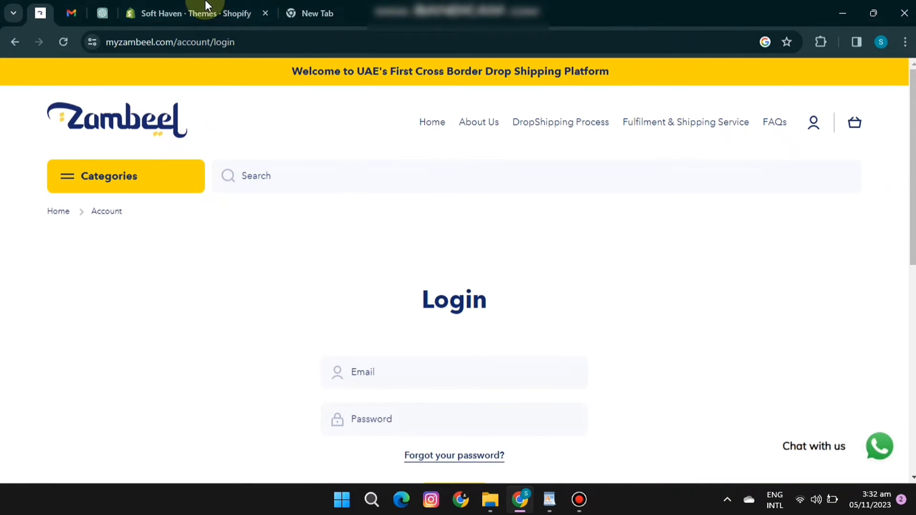
Switch to the Shopify admin, view the uploaded theme in the library and go to the store's home page.
click(102, 15)
click(179, 13)
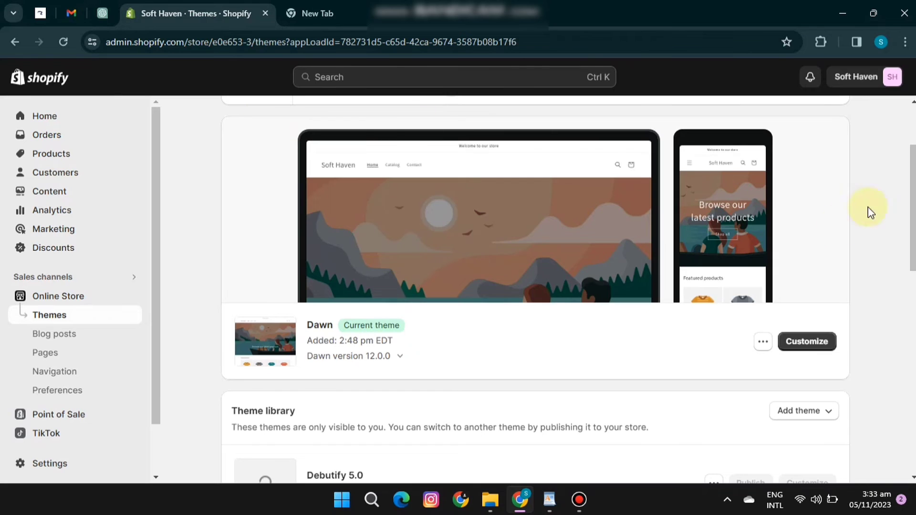
scroll(909, 210, up, 3)
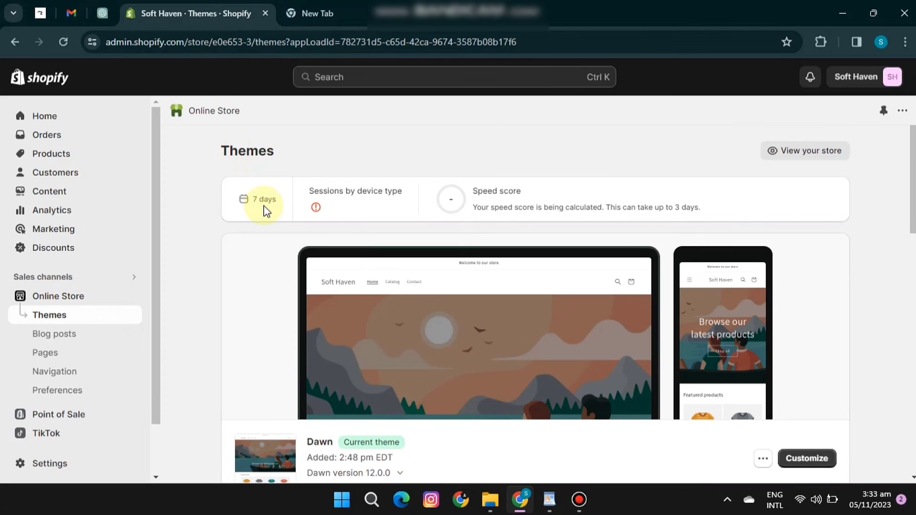
click(74, 122)
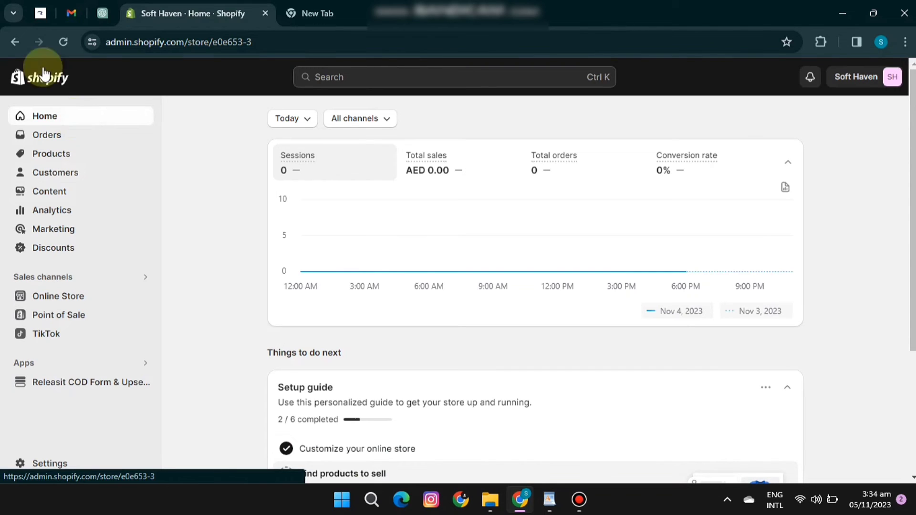
Switch to the Zambeel website and read the FAQ answer on when profit is transferred to the seller's account.
click(74, 10)
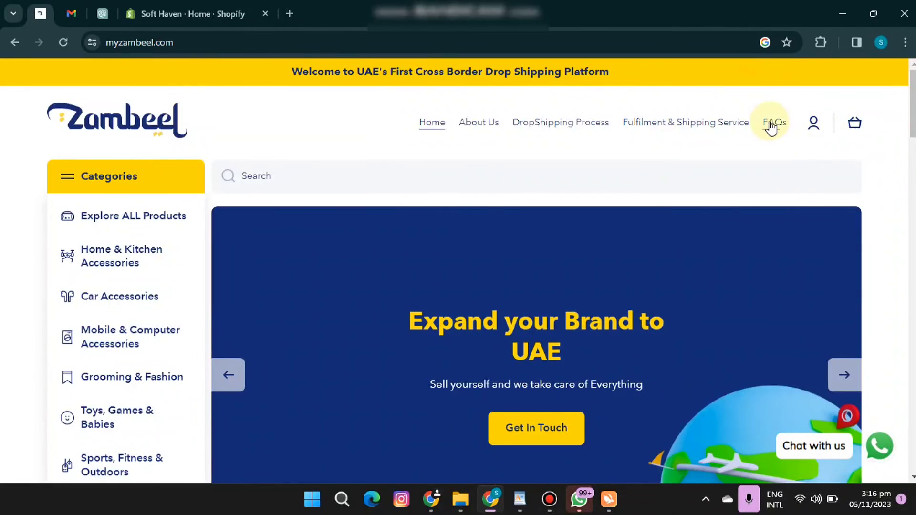
click(771, 125)
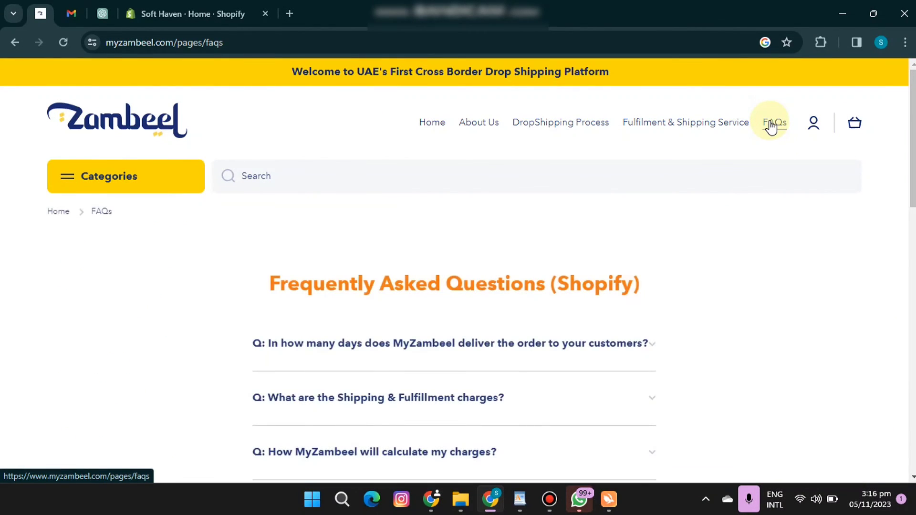
scroll(458, 270, down, 5)
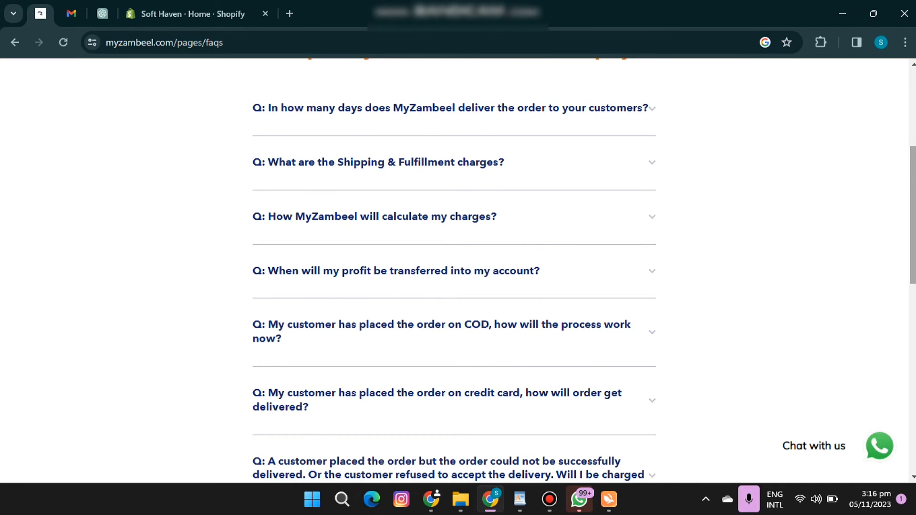
scroll(454, 267, down, 1)
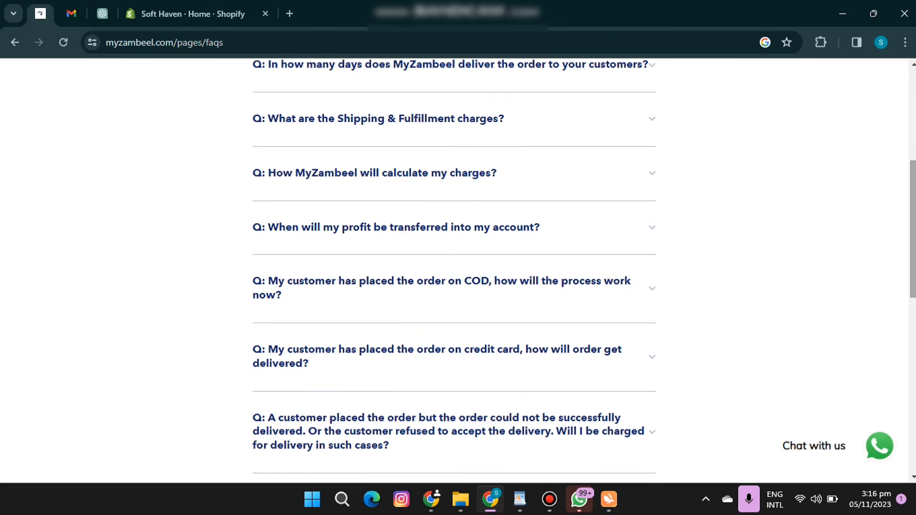
click(654, 237)
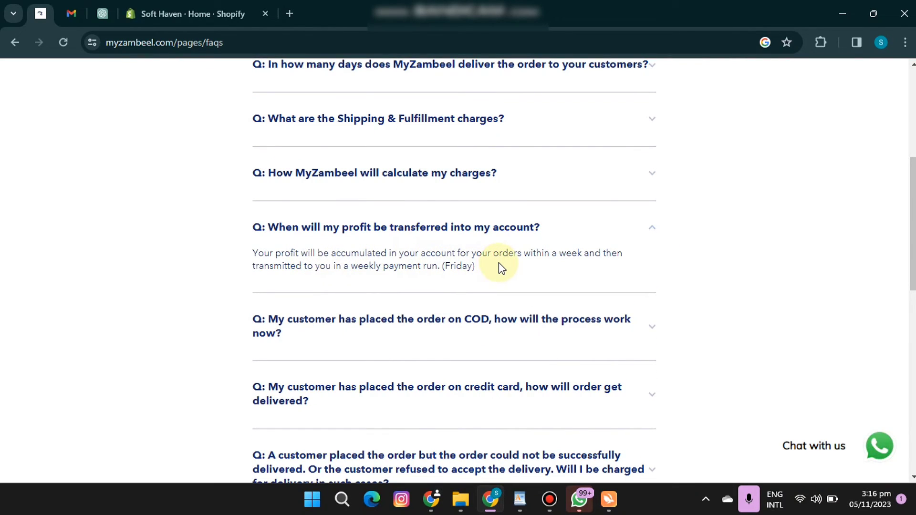
drag(439, 266, 474, 267)
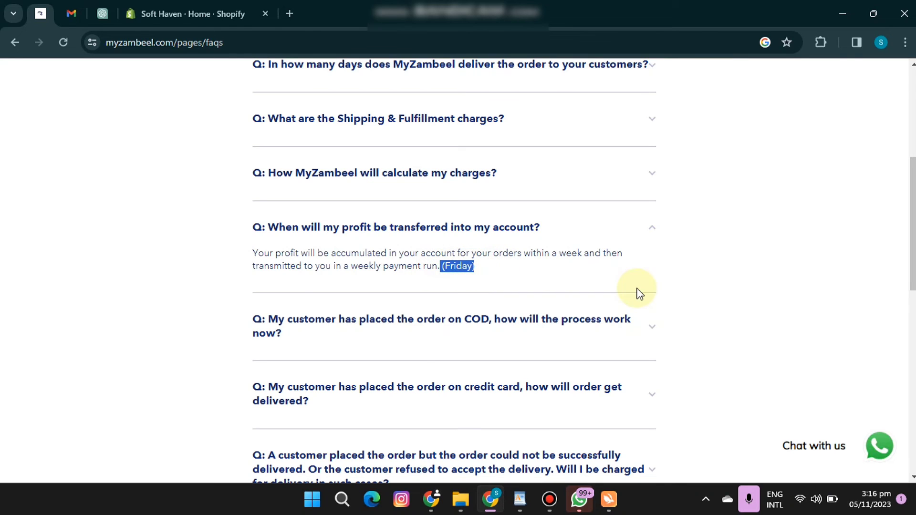
click(655, 232)
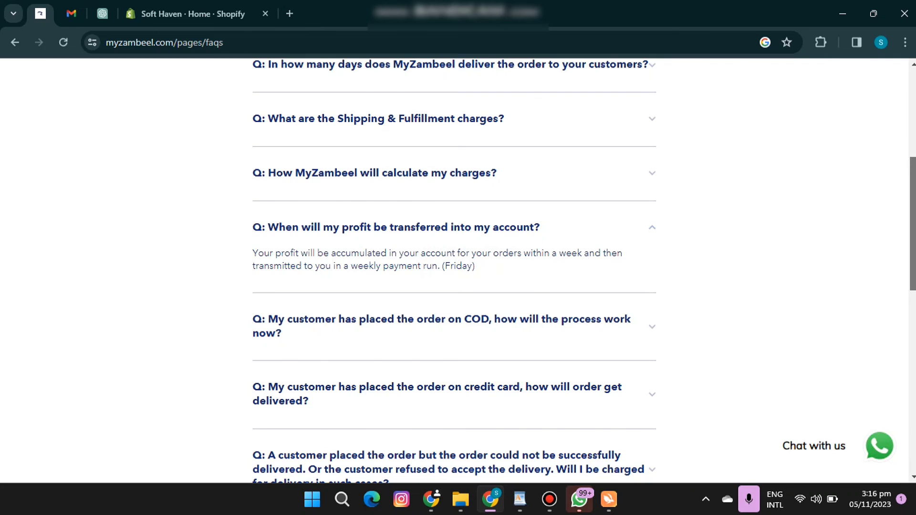
scroll(832, 196, up, 6)
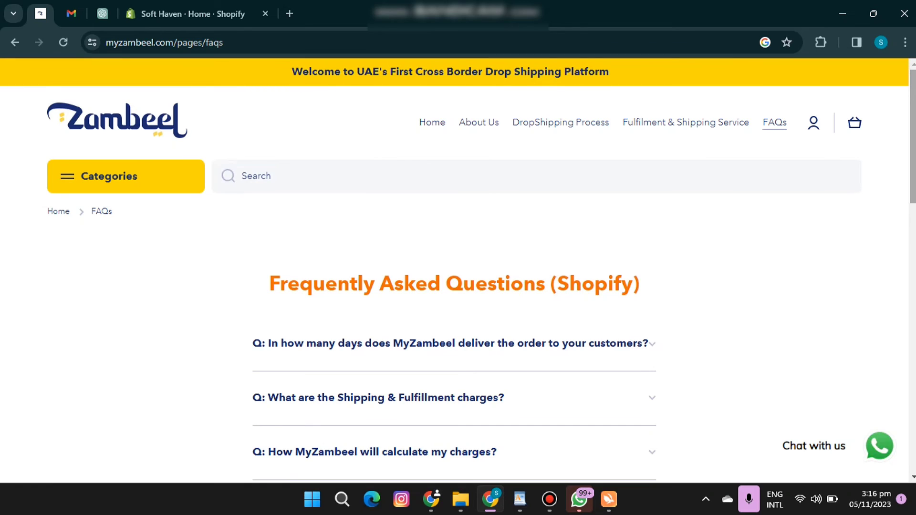
click(812, 129)
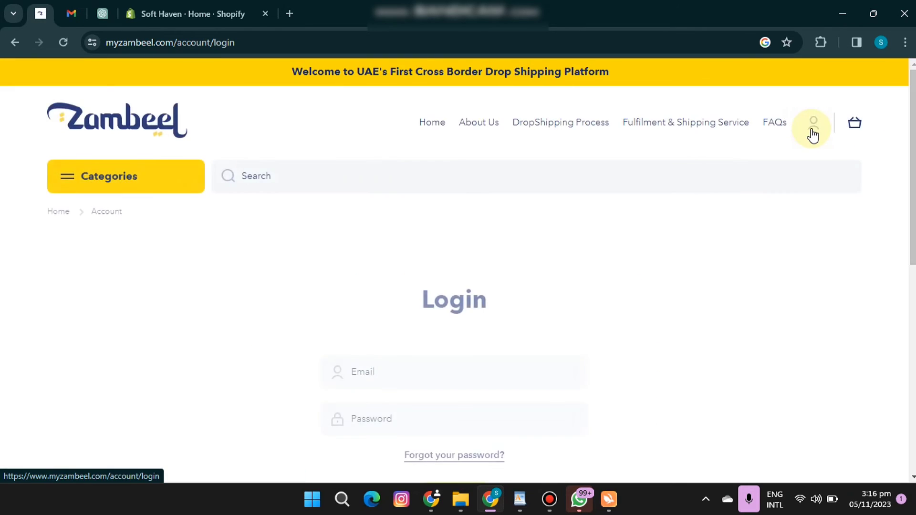
scroll(668, 310, down, 3)
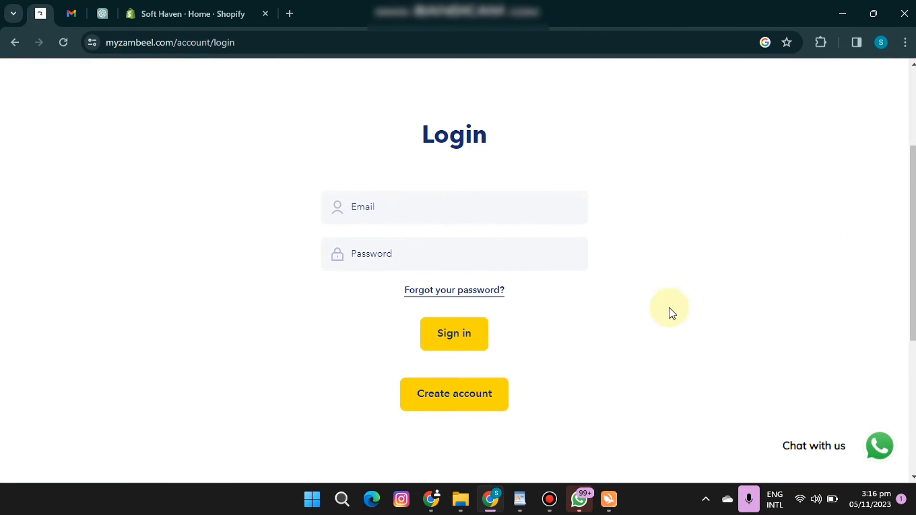
click(472, 407)
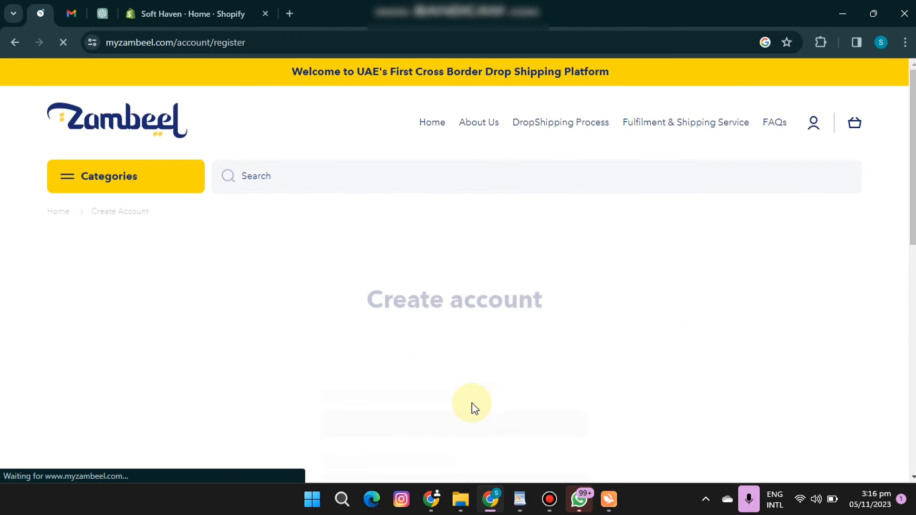
scroll(458, 268, down, 4)
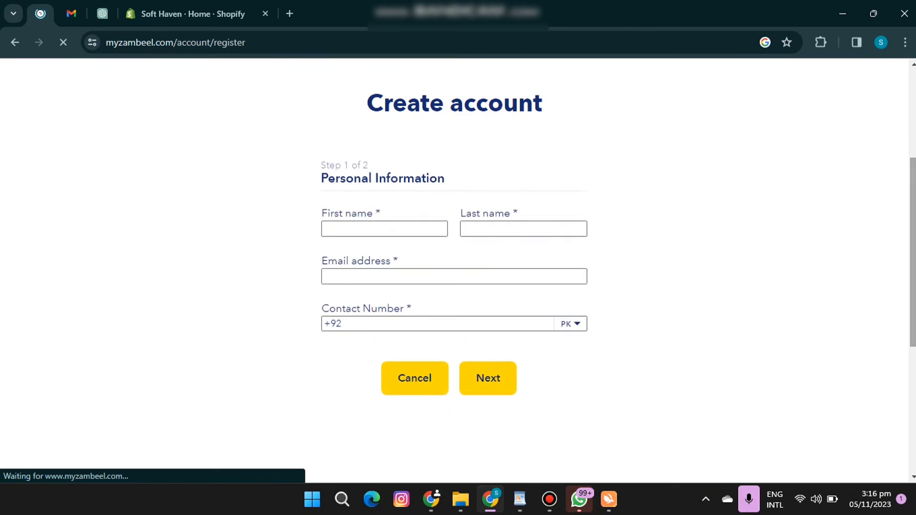
Enter the account holder's first and last name in the registration form's personal information.
click(375, 230)
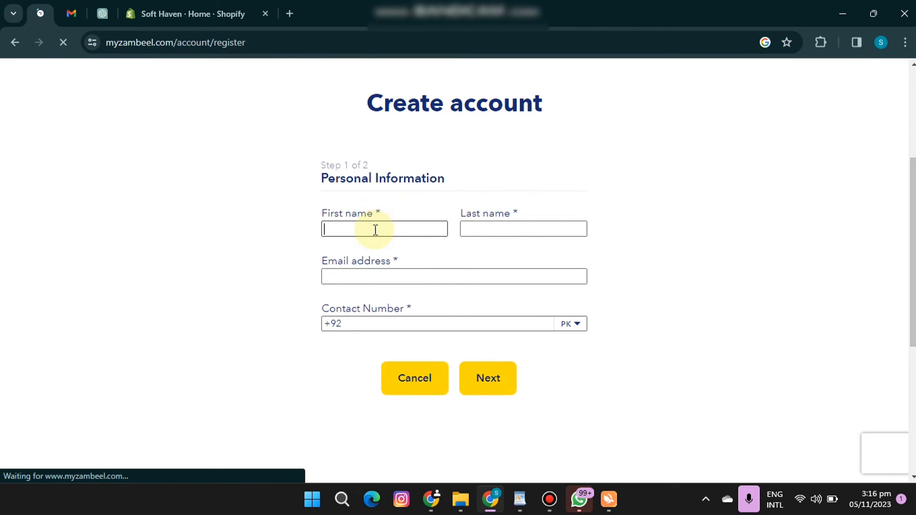
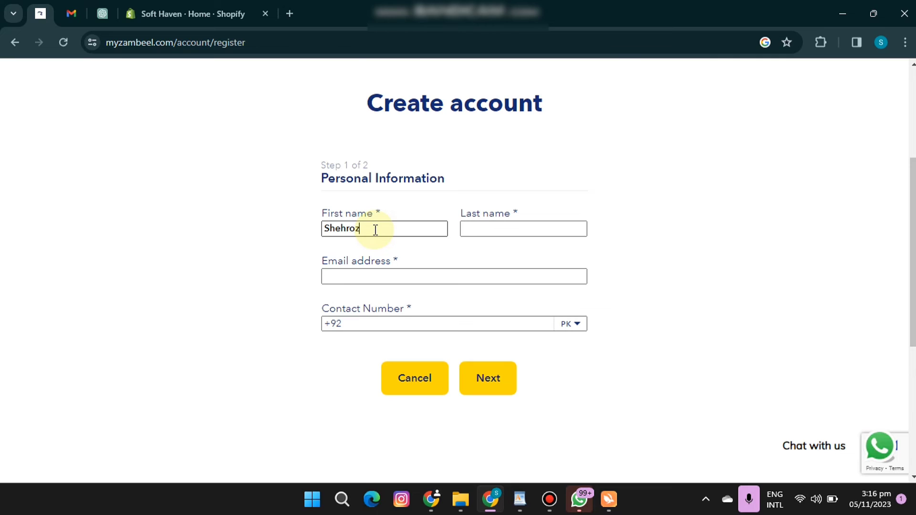
click(491, 227)
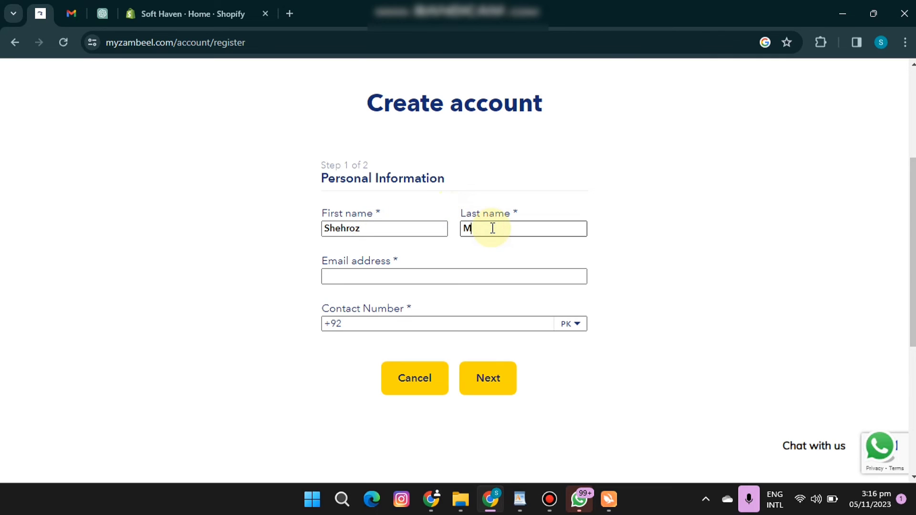
click(394, 236)
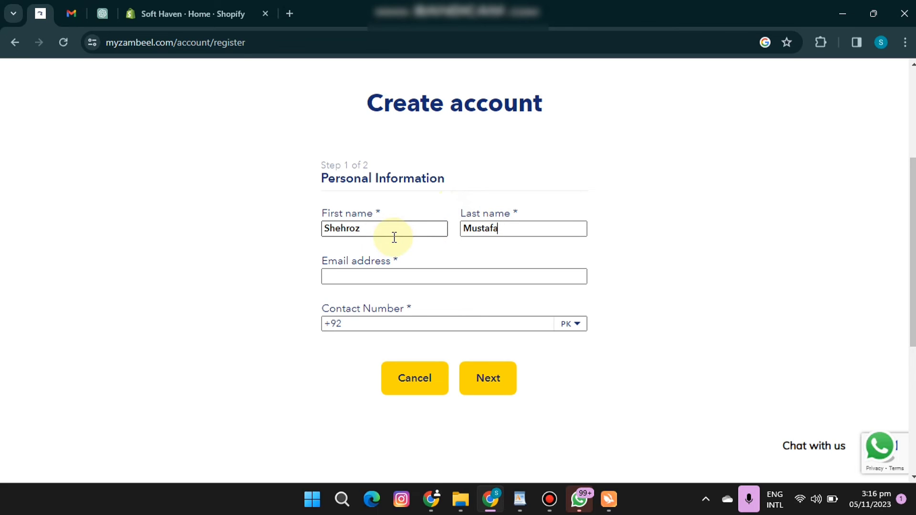
click(395, 273)
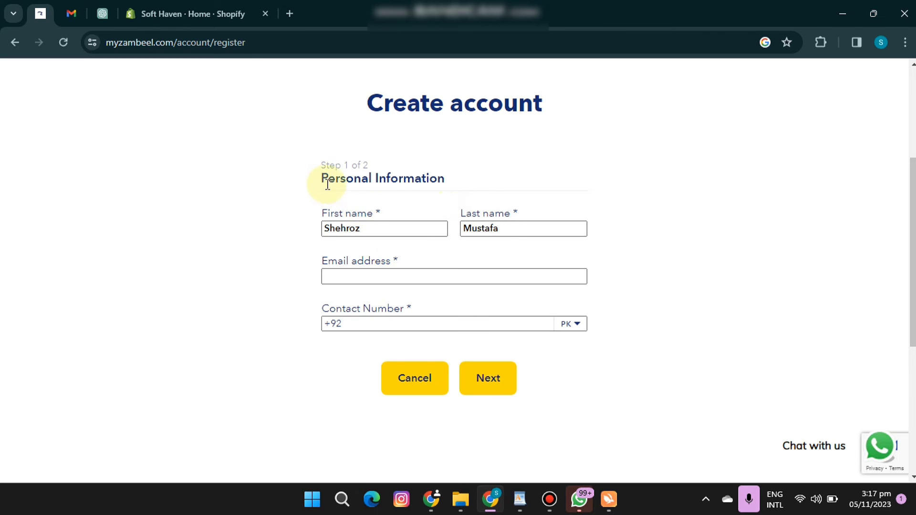
click(338, 229)
Copy the account's e-mail address from Gmail and paste it into the e-mail field of the Zambeel registration form.
click(348, 279)
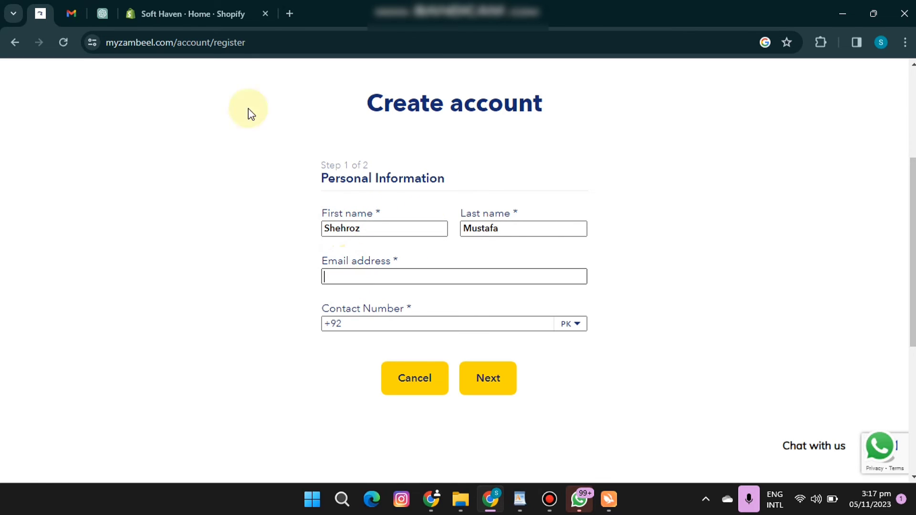
click(61, 14)
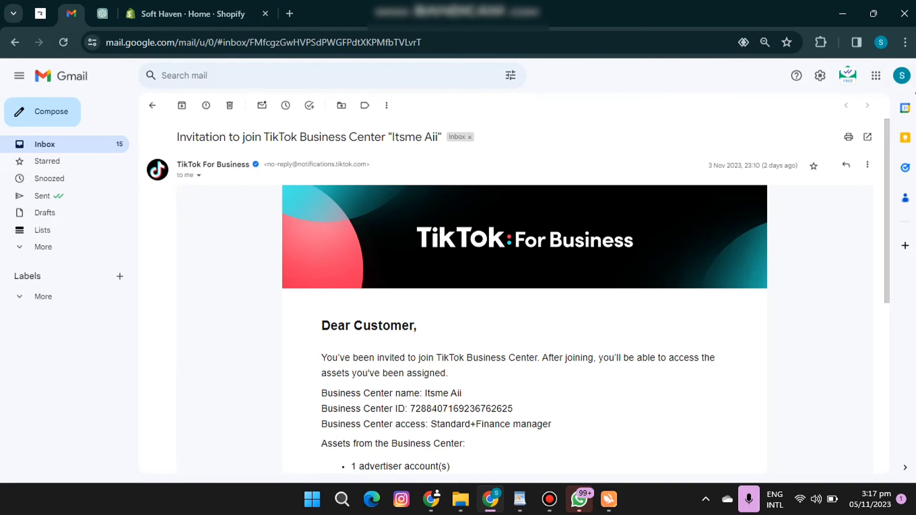
click(902, 75)
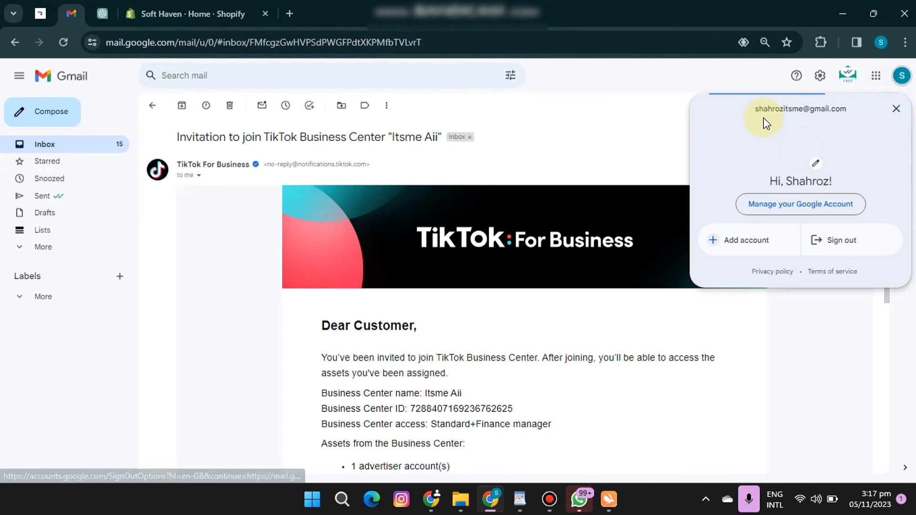
drag(752, 110, 827, 112)
right_click(826, 112)
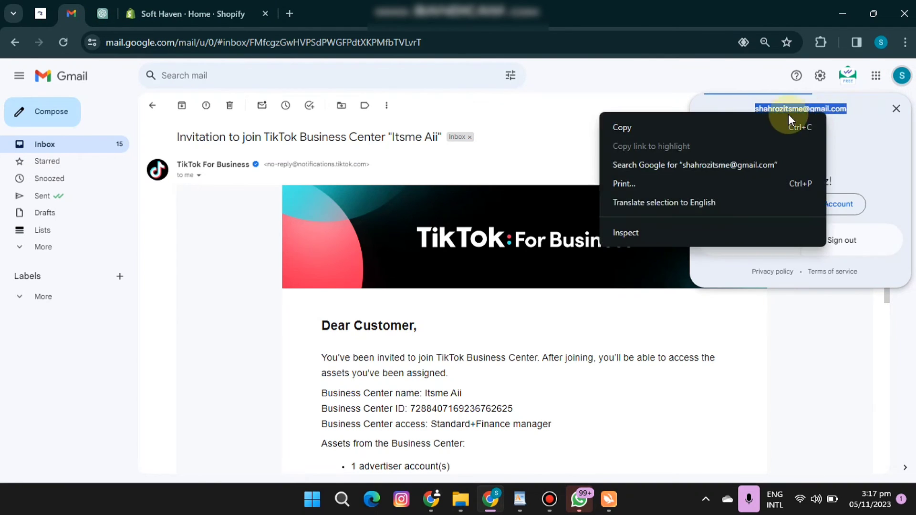
click(757, 122)
click(226, 7)
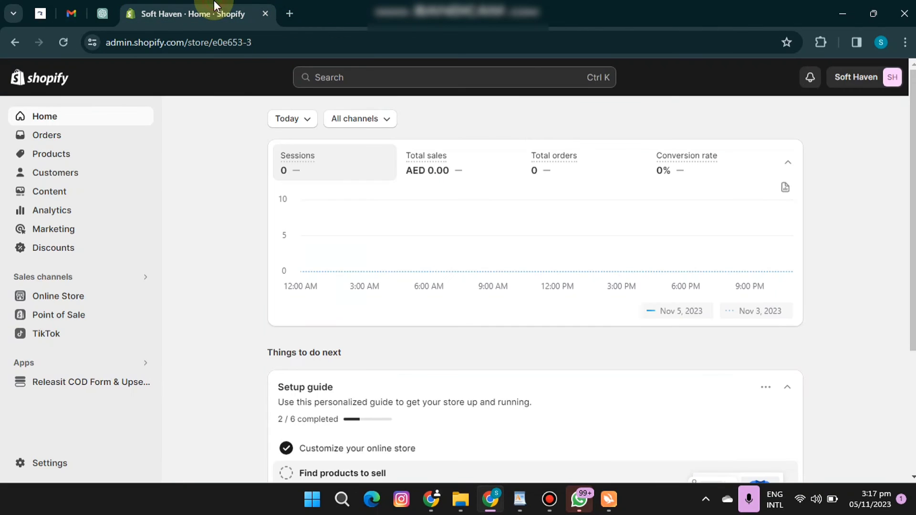
click(40, 13)
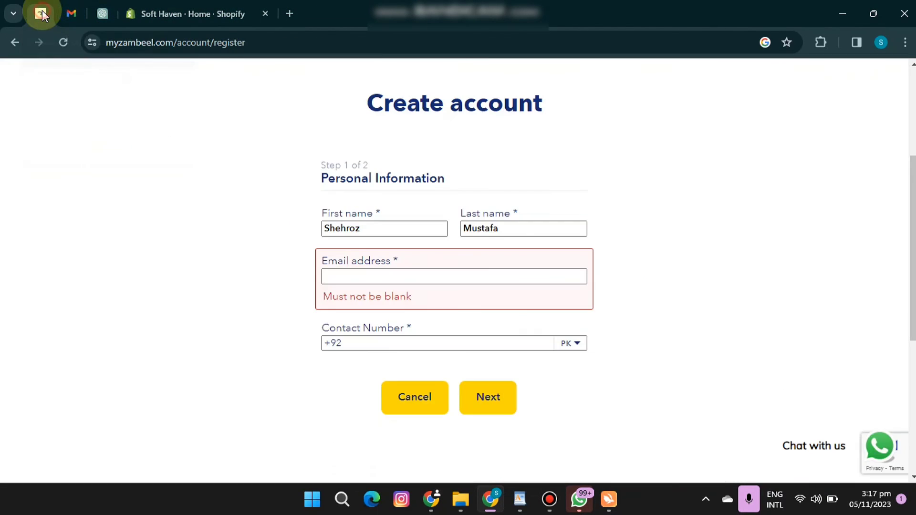
key(ctrl+v)
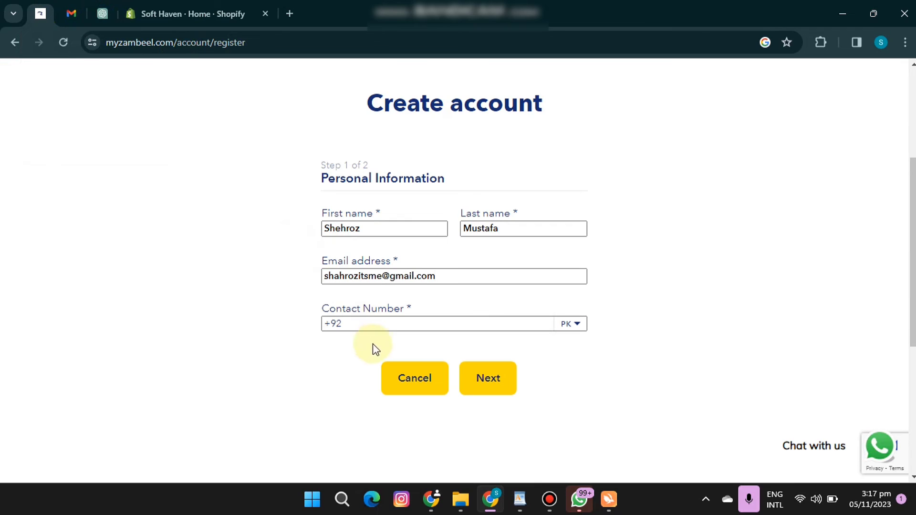
Enter the contact phone number with the Pakistan country code and continue to the online store information.
click(358, 324)
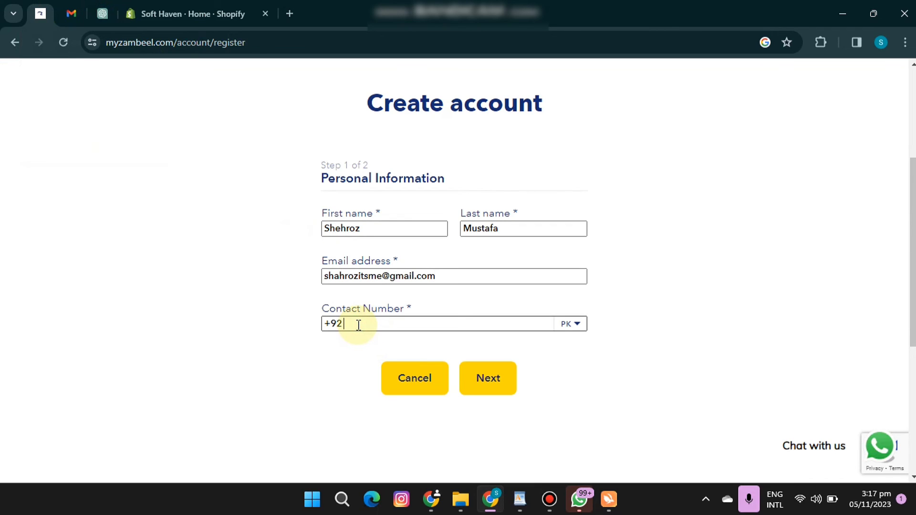
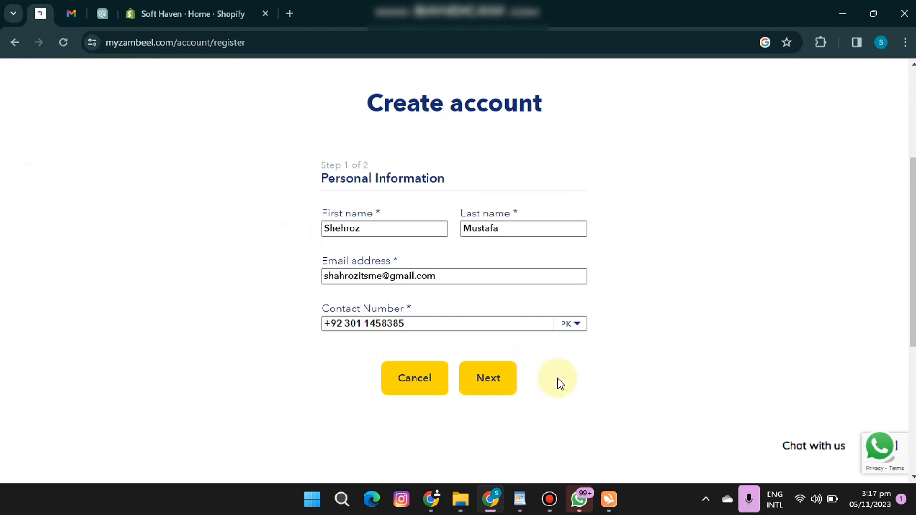
click(494, 377)
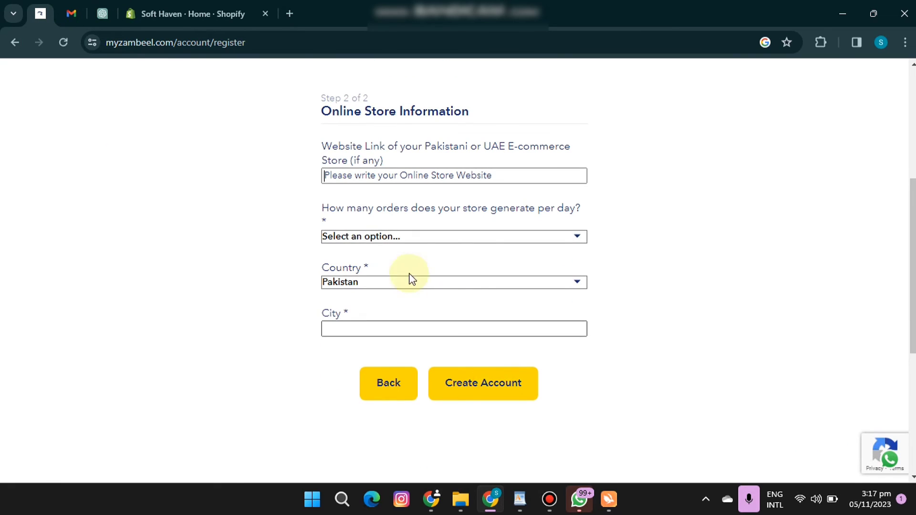
Switch to the Shopify admin and open the store's Domains settings.
click(409, 175)
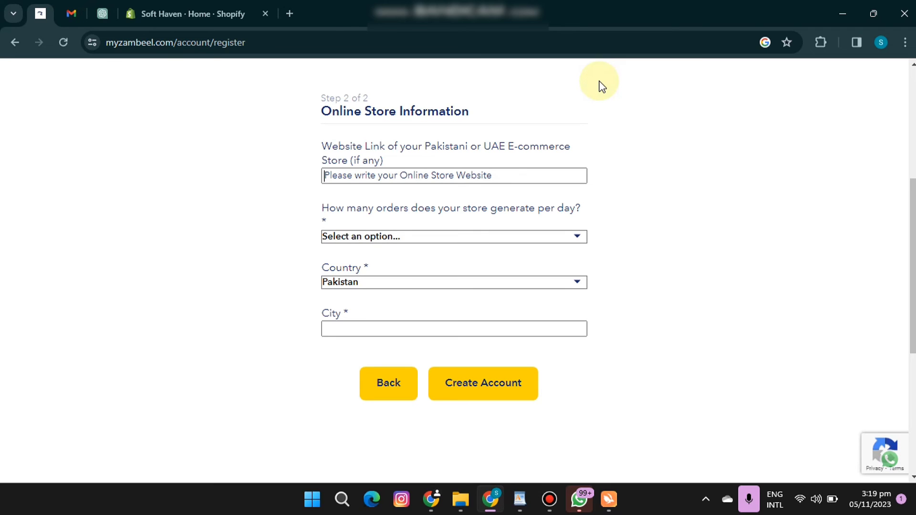
click(205, 13)
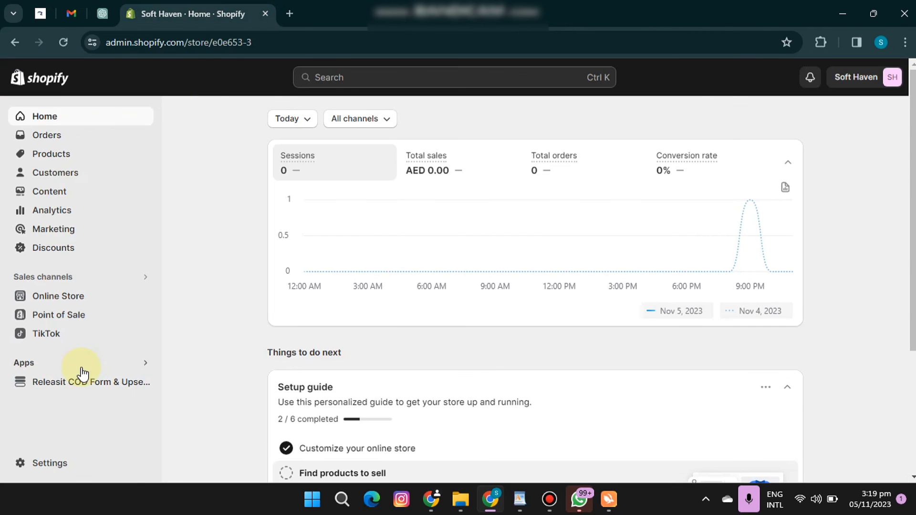
click(22, 464)
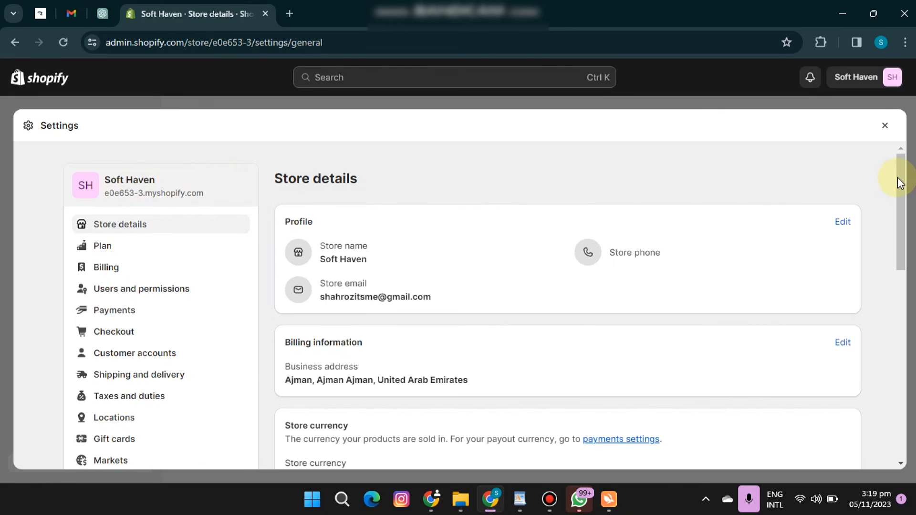
scroll(897, 194, down, 1)
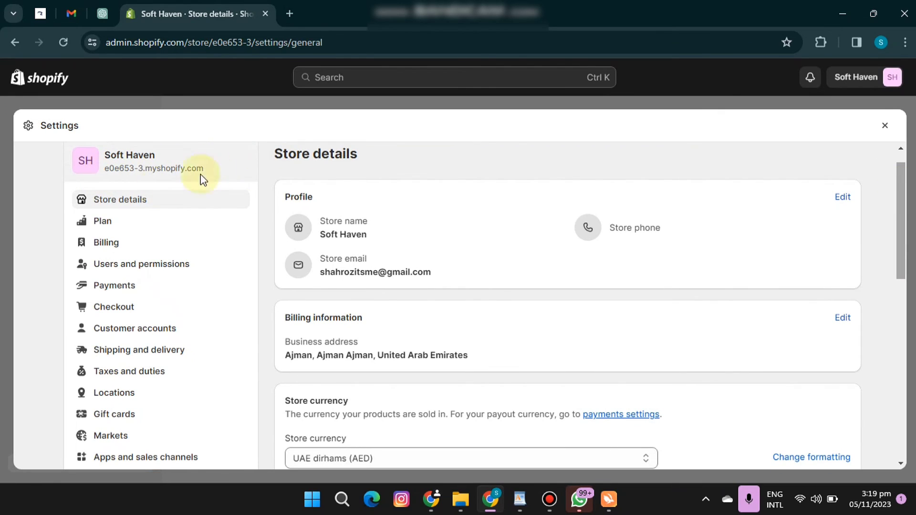
scroll(899, 205, down, 5)
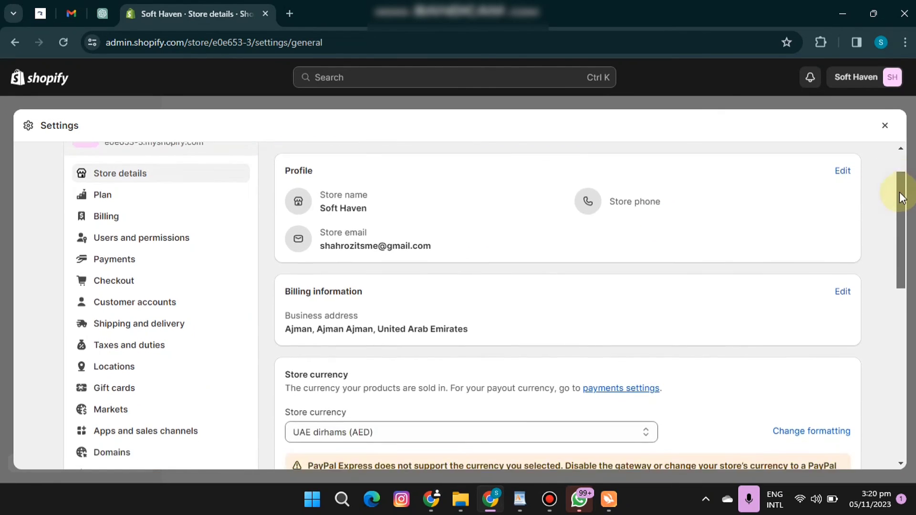
scroll(903, 234, down, 1)
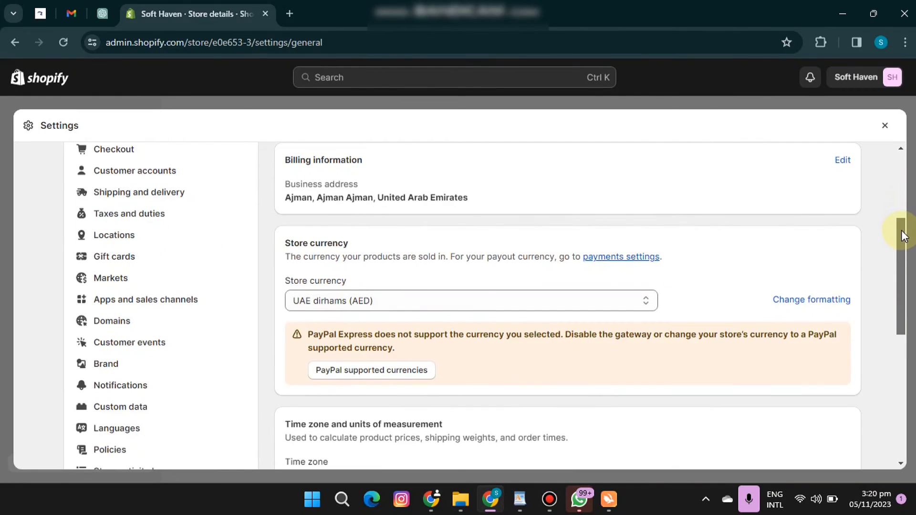
click(108, 320)
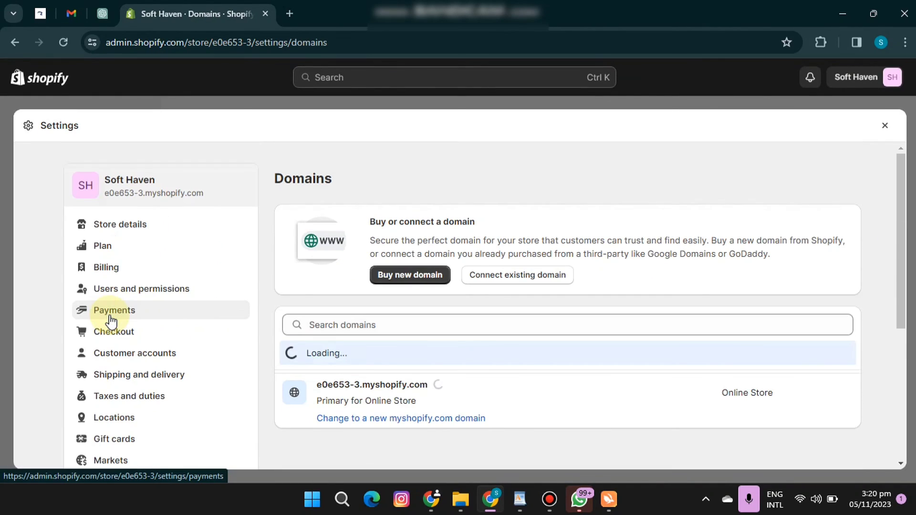
Change the store's myshopify.com domain to thesofthavenn.myshopify.com.
drag(899, 236, 900, 298)
click(417, 313)
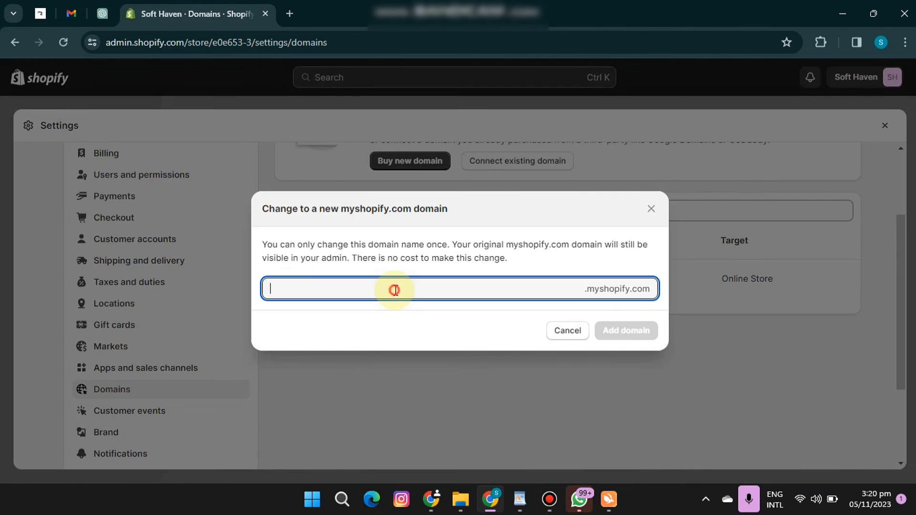
text(thesofthavenn)
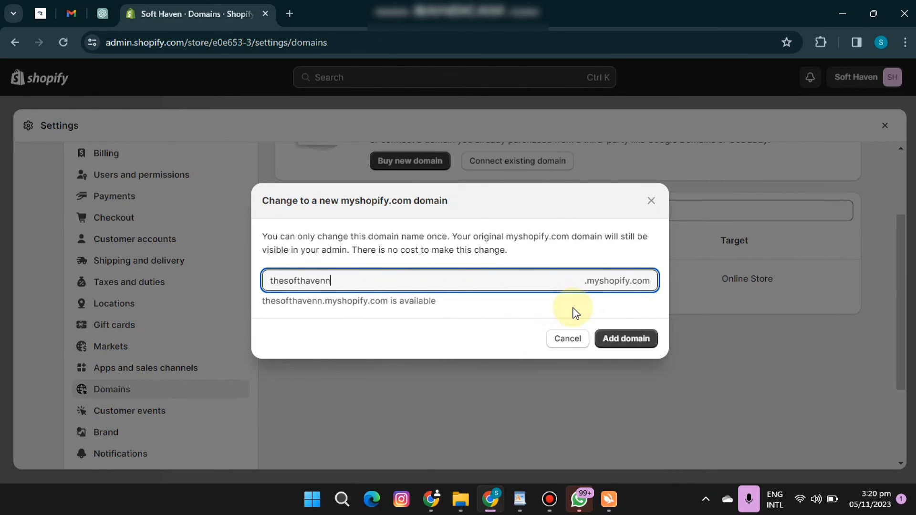
click(626, 339)
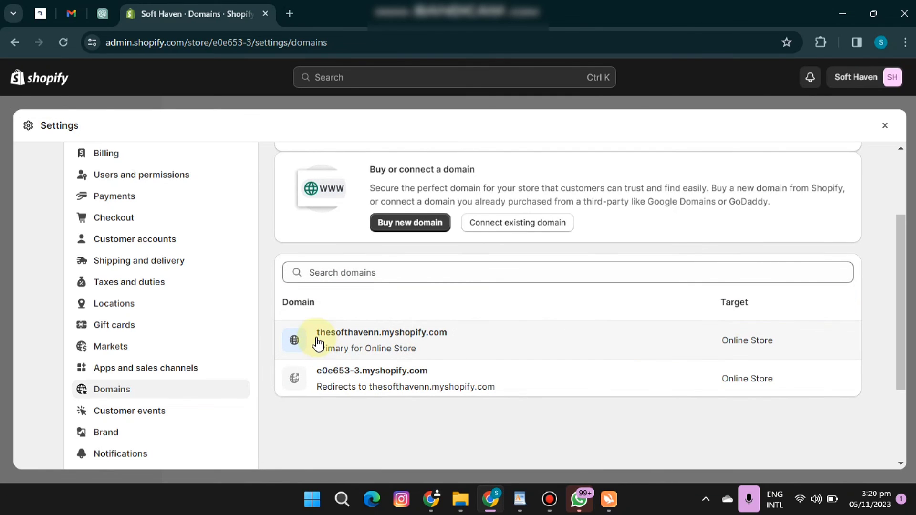
Copy the store's new myshopify.com address and paste it as the website link in the Zambeel registration form.
drag(317, 334, 463, 344)
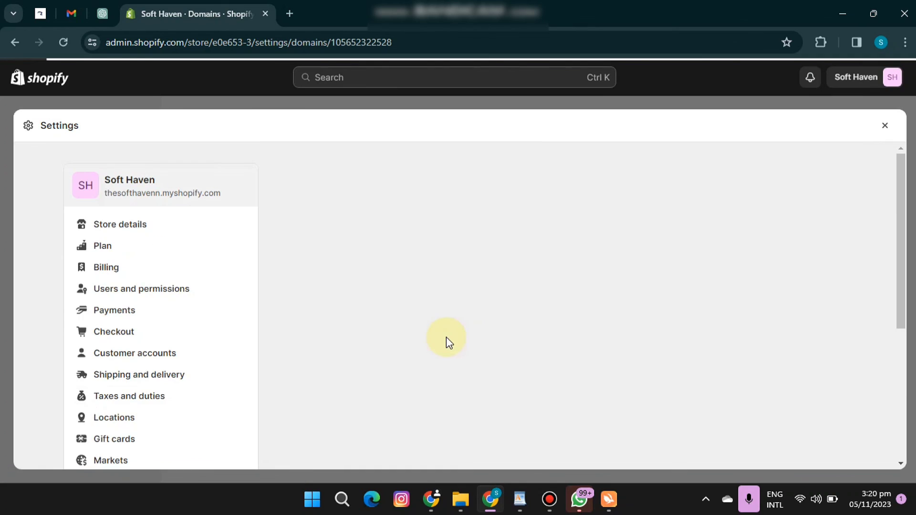
drag(105, 192, 222, 194)
right_click(198, 196)
click(215, 213)
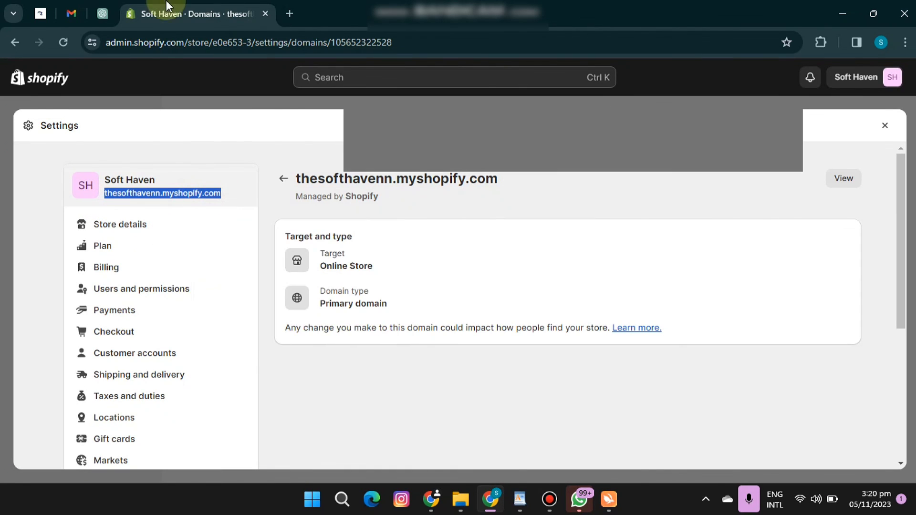
click(41, 11)
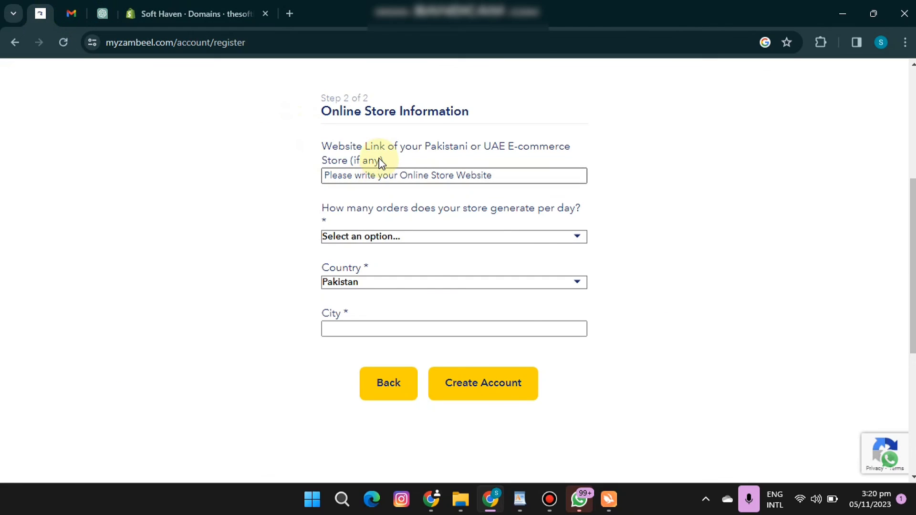
key(ctrl+v)
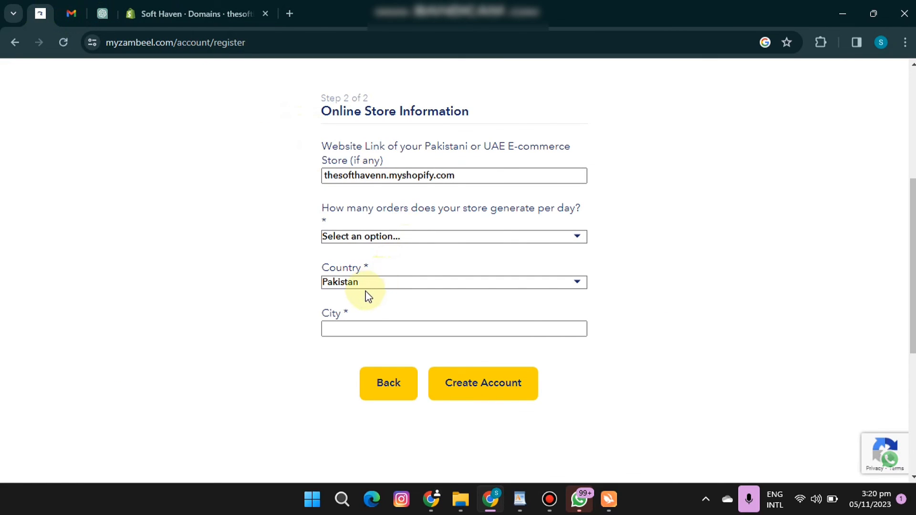
Set the daily orders to 0-Starting New, enter lahore as the city and submit the Zambeel account registration.
click(347, 330)
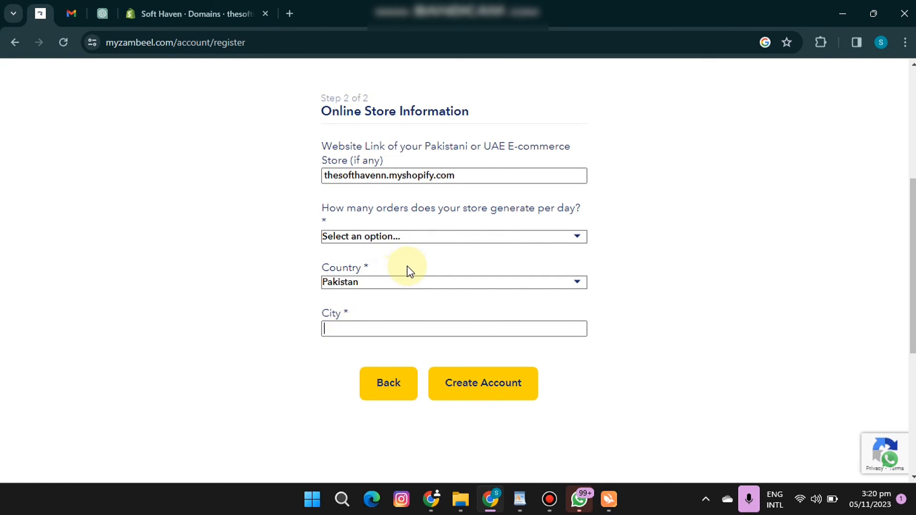
click(425, 237)
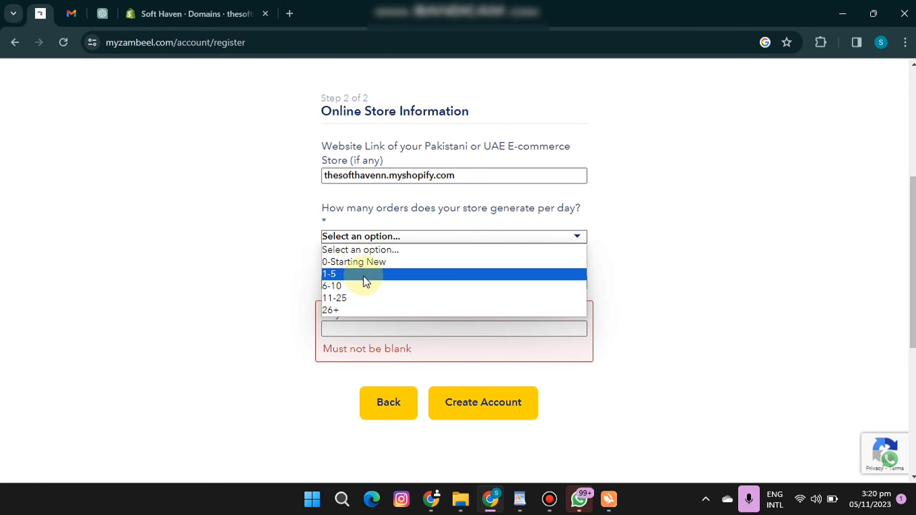
click(363, 262)
click(356, 333)
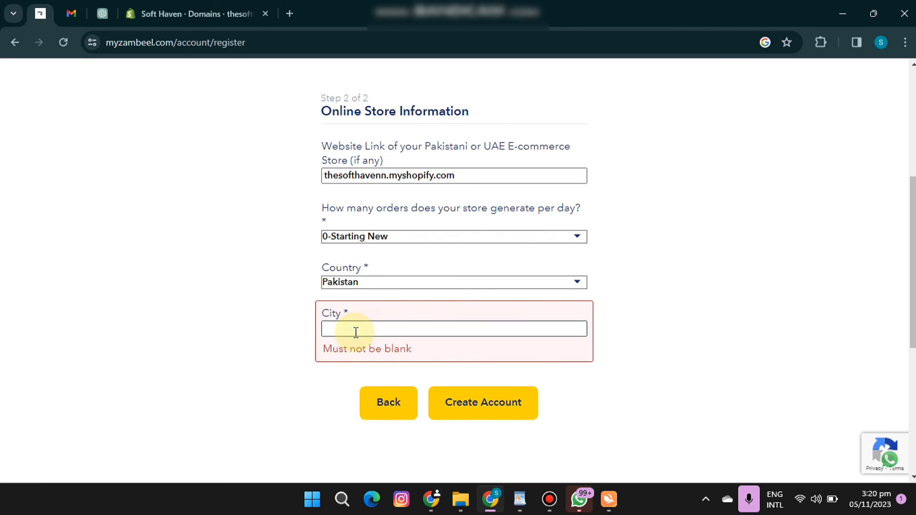
text(lahir)
key(BackSpace)
key(BackSpace)
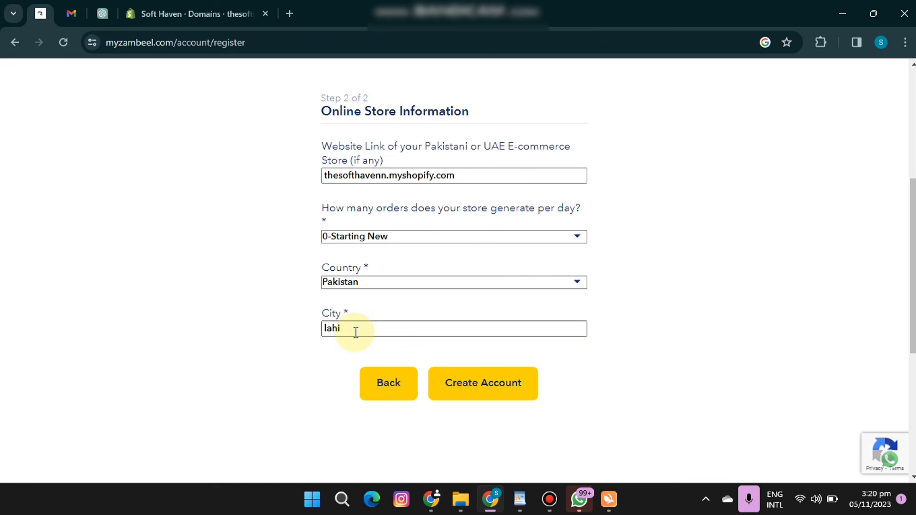
text(ore)
click(462, 384)
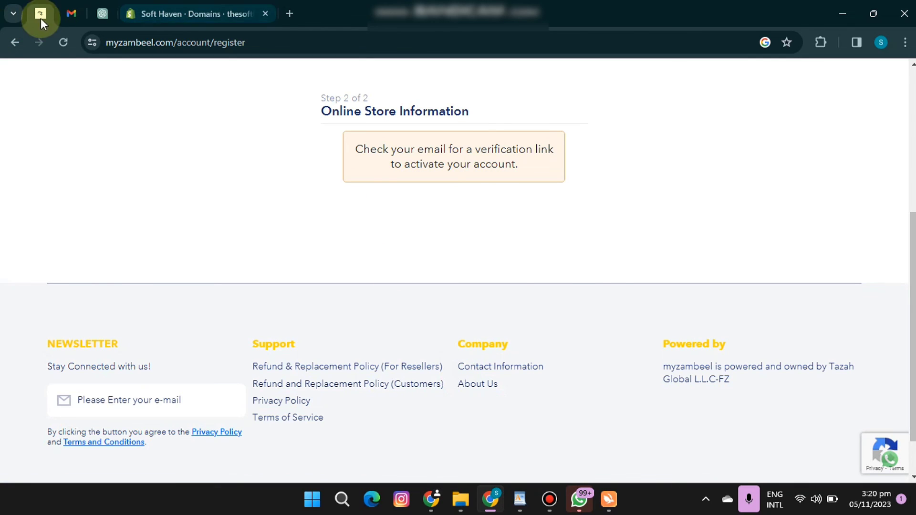
Open Zambeel's customer account activation e-mail in the Gmail inbox and follow its activation link.
click(70, 14)
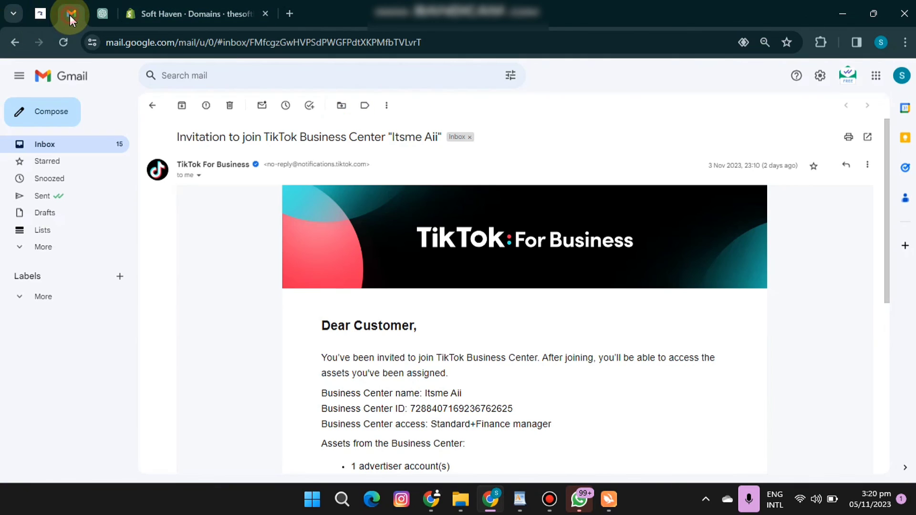
click(152, 108)
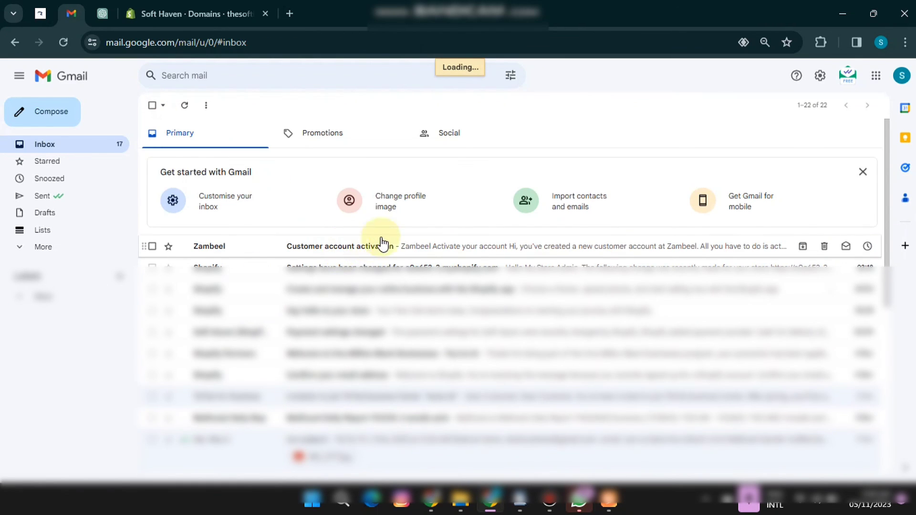
click(382, 244)
click(435, 334)
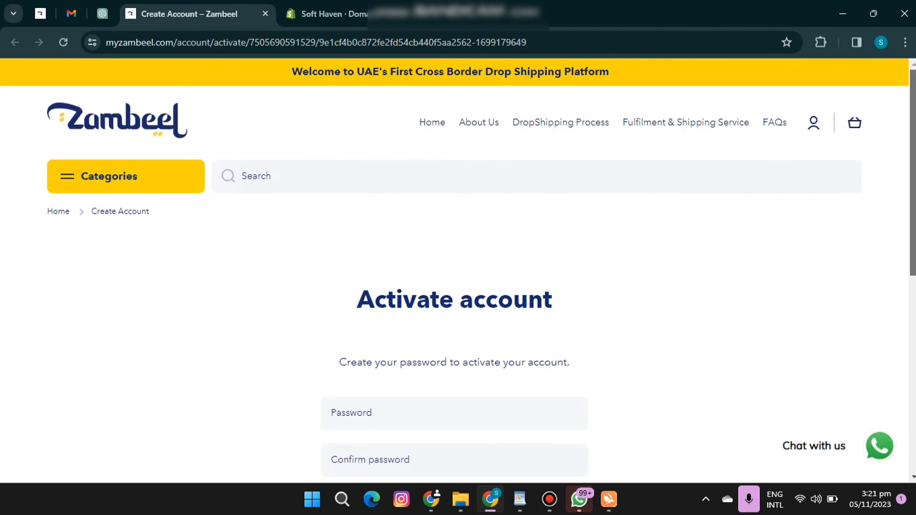
Activate the Zambeel account with a new, confirmed account password and save that password in the browser, declining Google Account storage.
scroll(849, 234, down, 3)
click(370, 277)
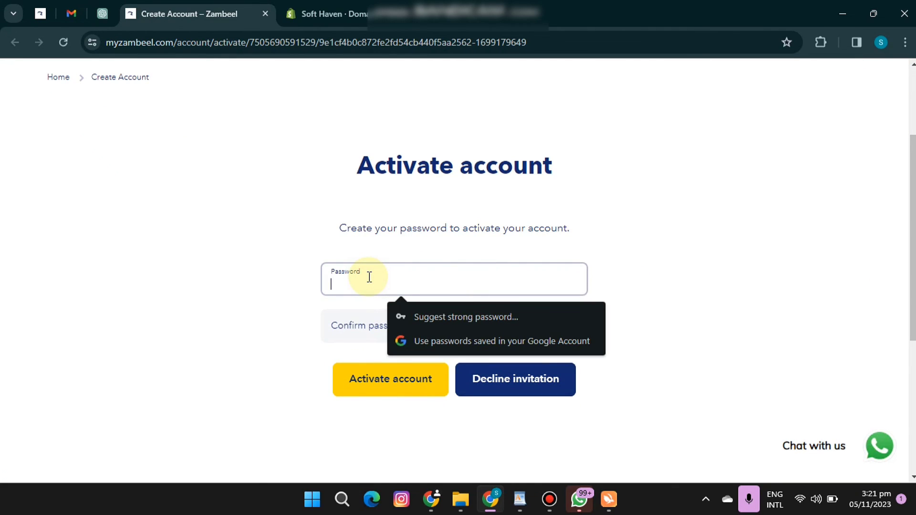
text(•)
key(BackSpace)
text(•••••••••••)
click(356, 335)
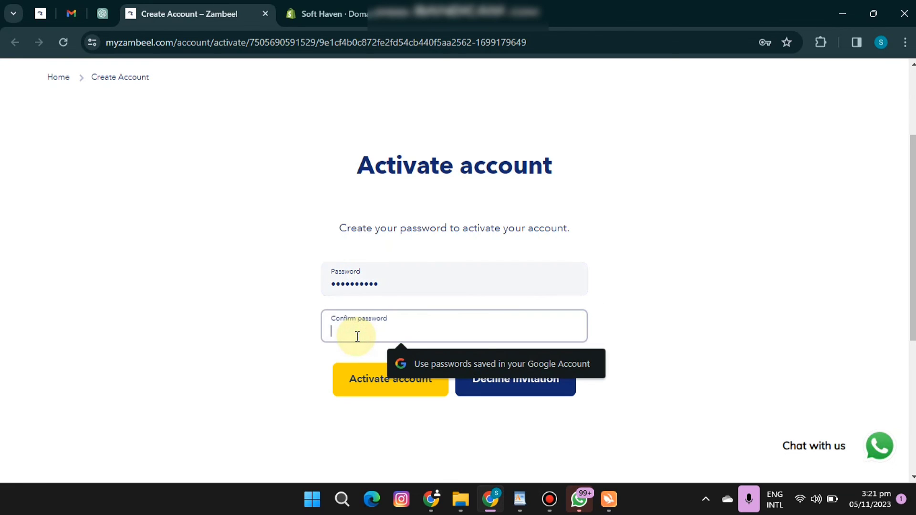
text(•••••)
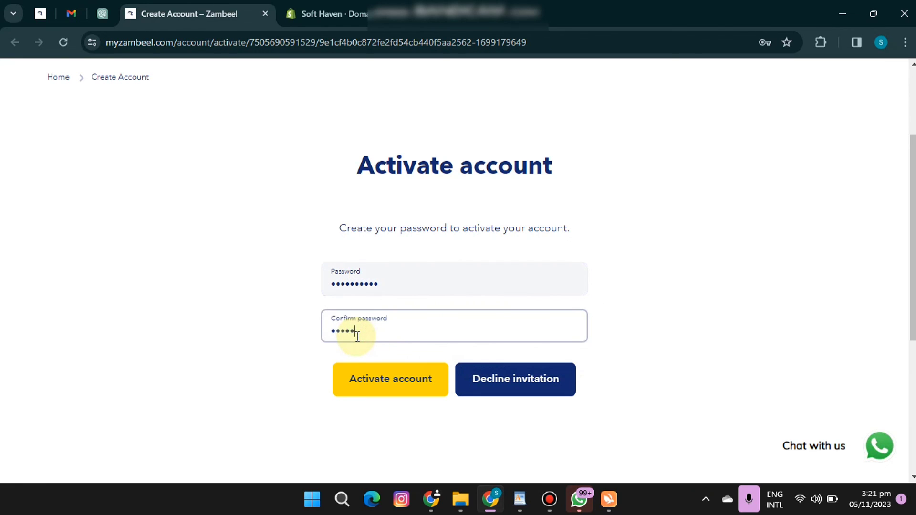
text(••••••)
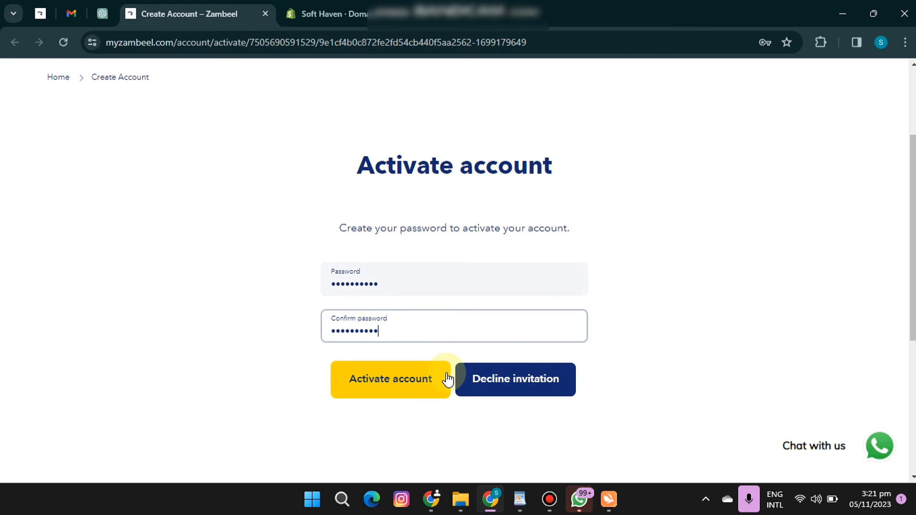
click(419, 386)
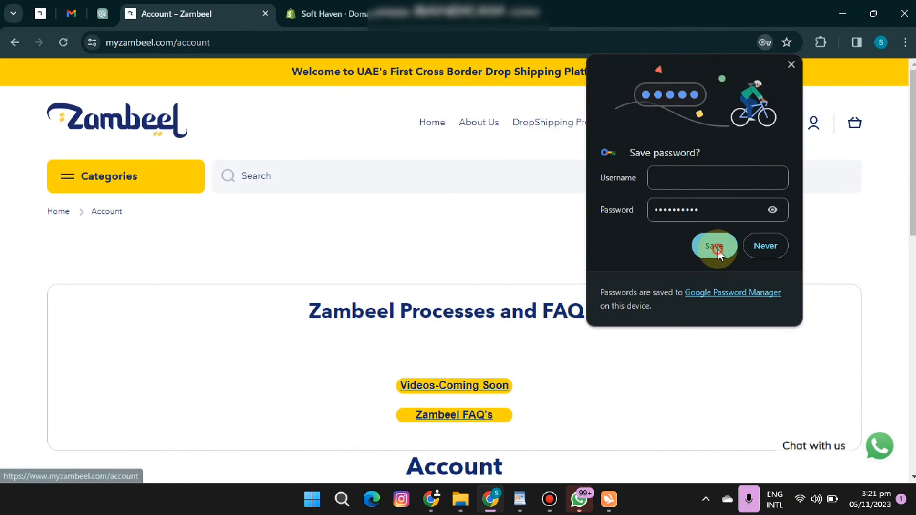
click(716, 247)
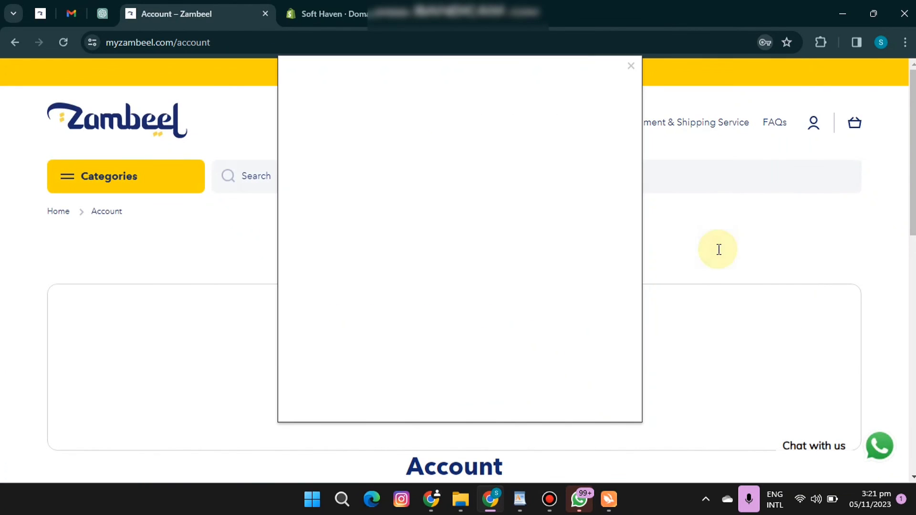
click(631, 66)
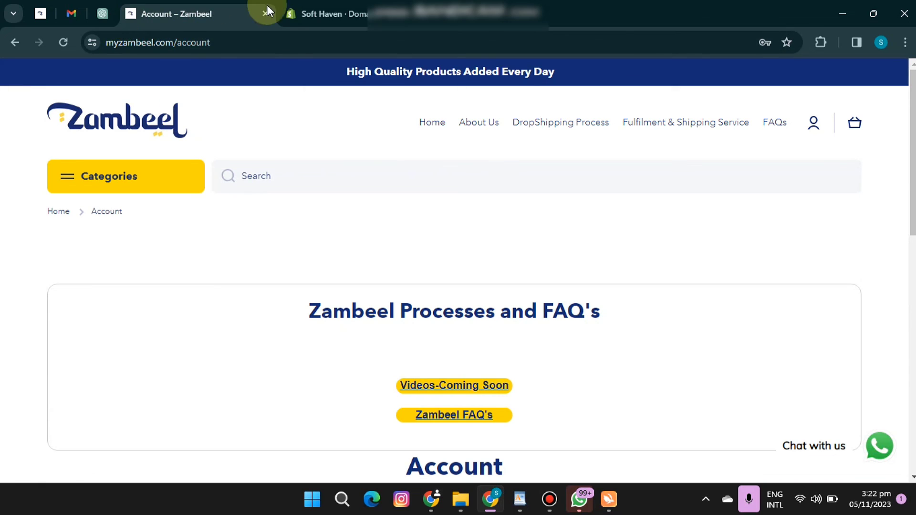
Return to the Shopify admin and close the store settings.
click(352, 7)
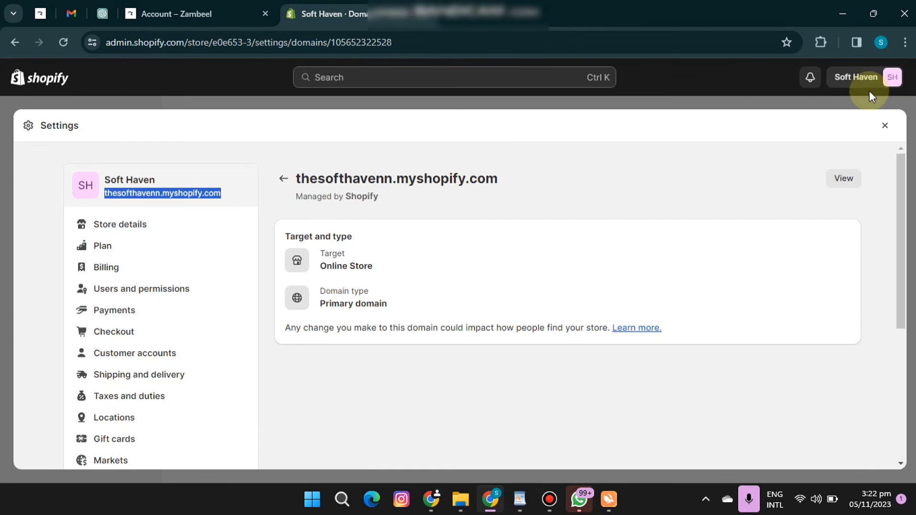
click(886, 127)
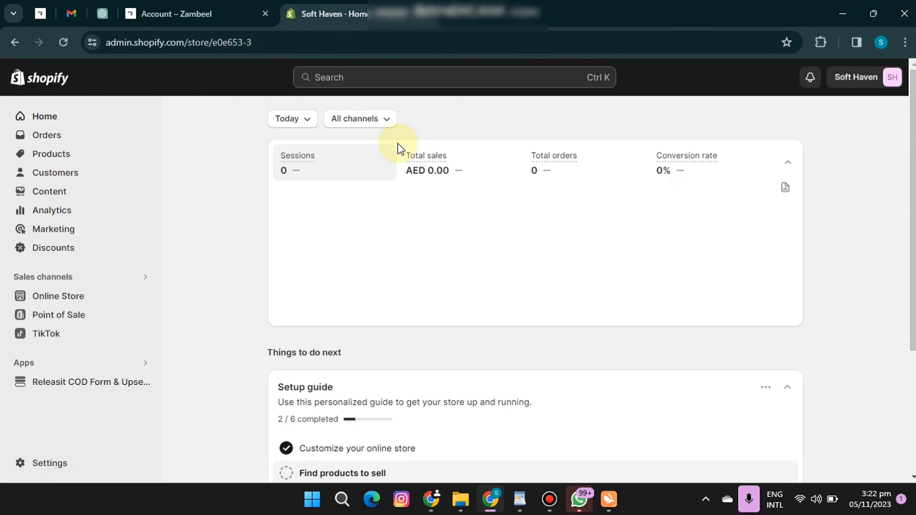
click(65, 20)
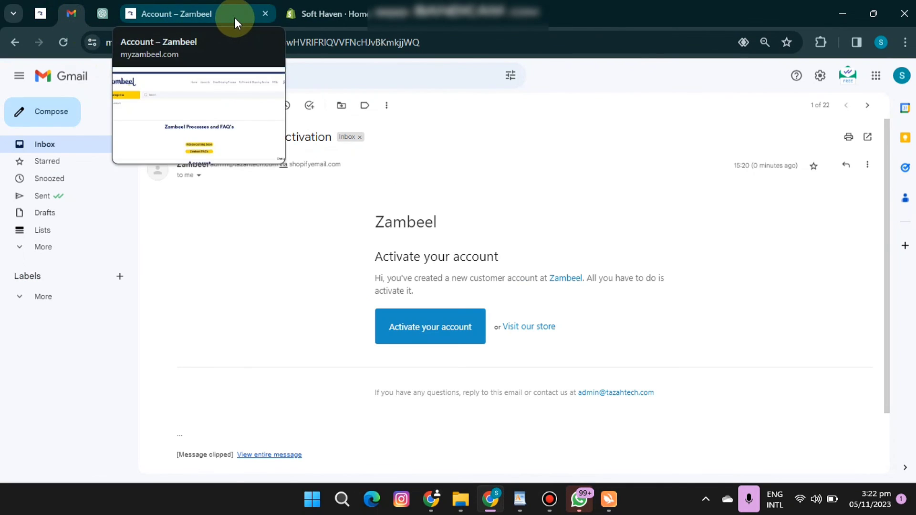
click(334, 13)
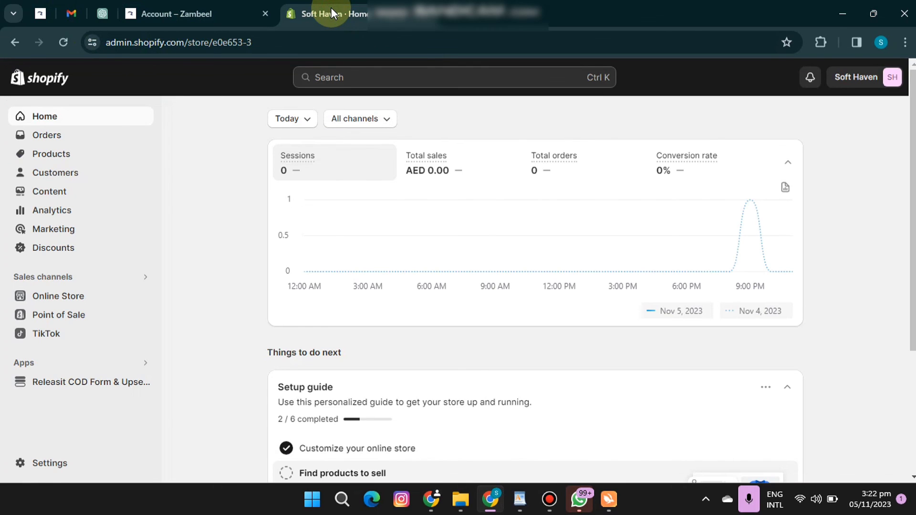
click(153, 14)
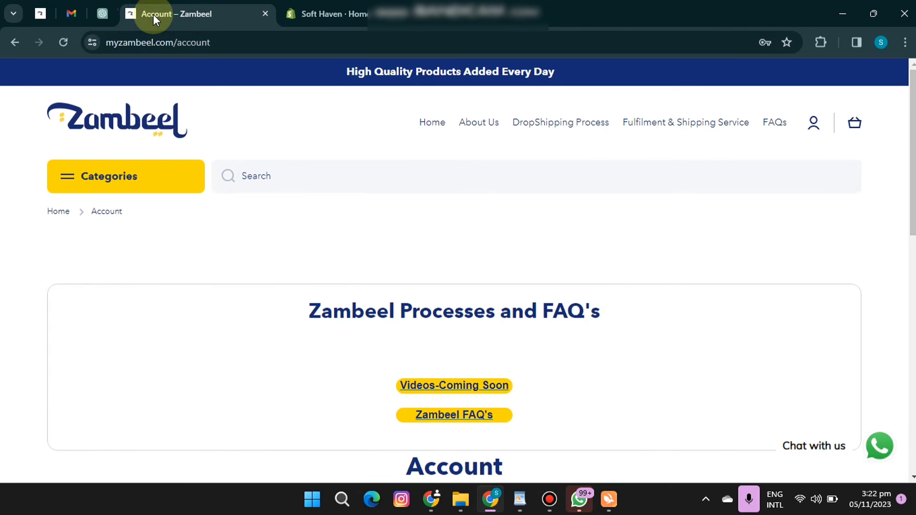
click(339, 10)
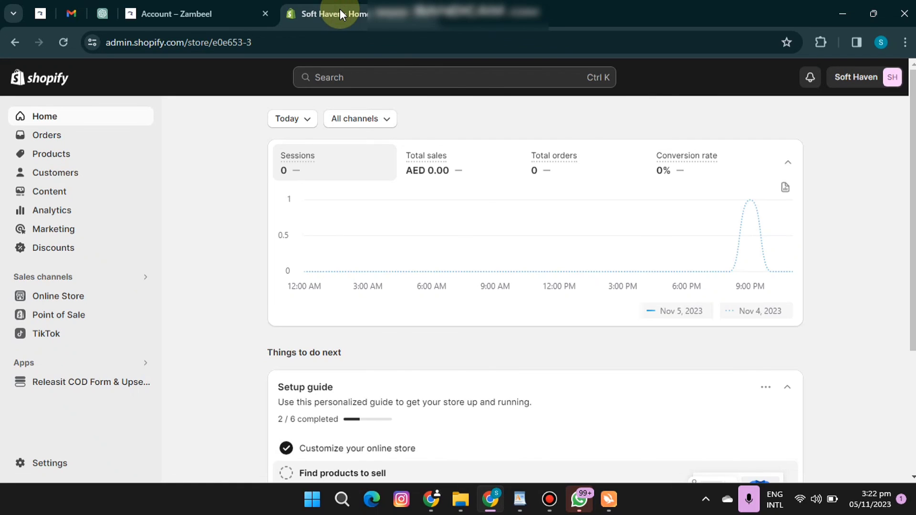
Review the installed apps and sales channels in the store settings and return to the admin home page.
click(46, 463)
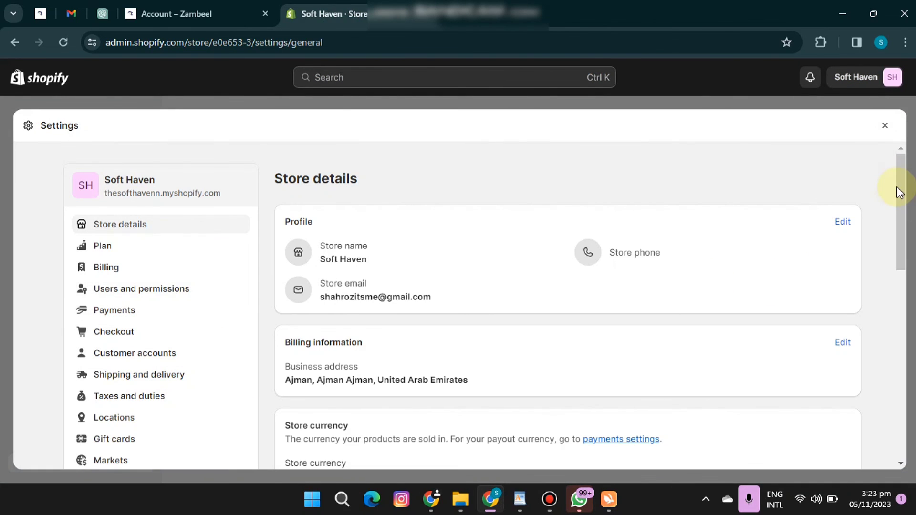
drag(896, 191, 897, 234)
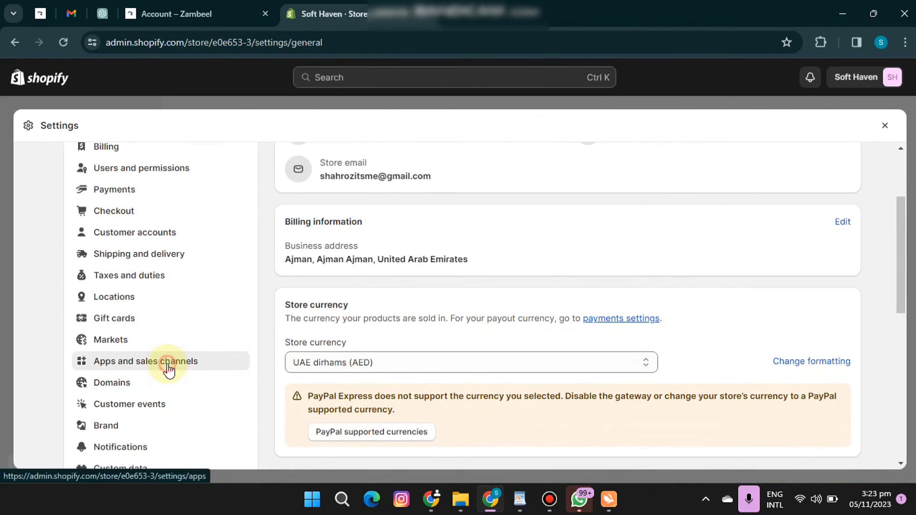
click(174, 363)
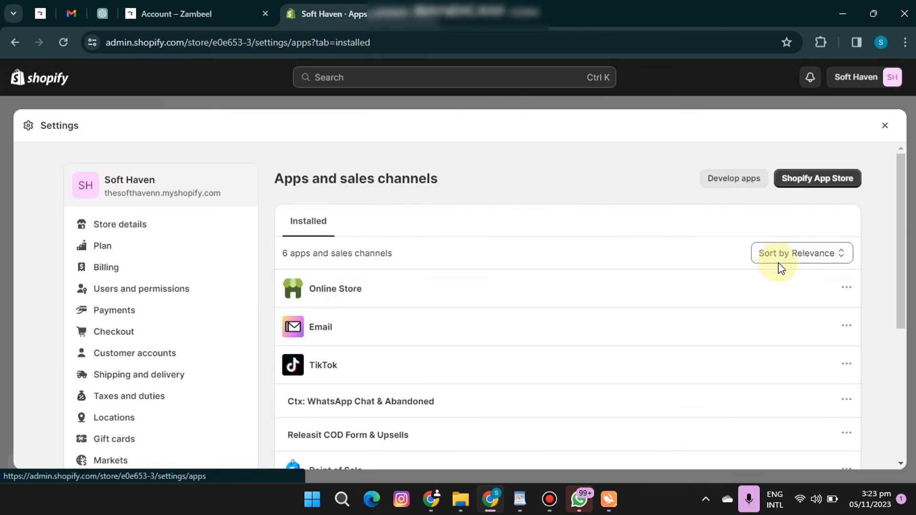
drag(901, 203, 904, 258)
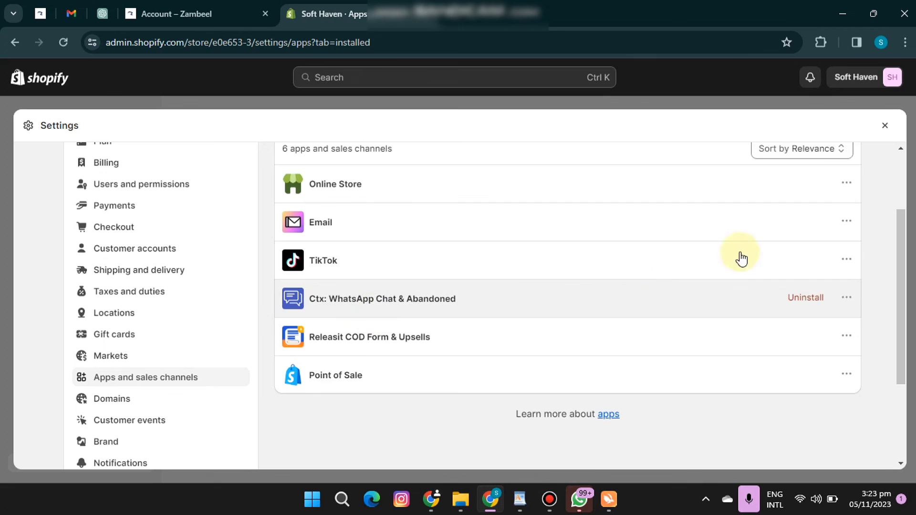
drag(899, 221, 896, 167)
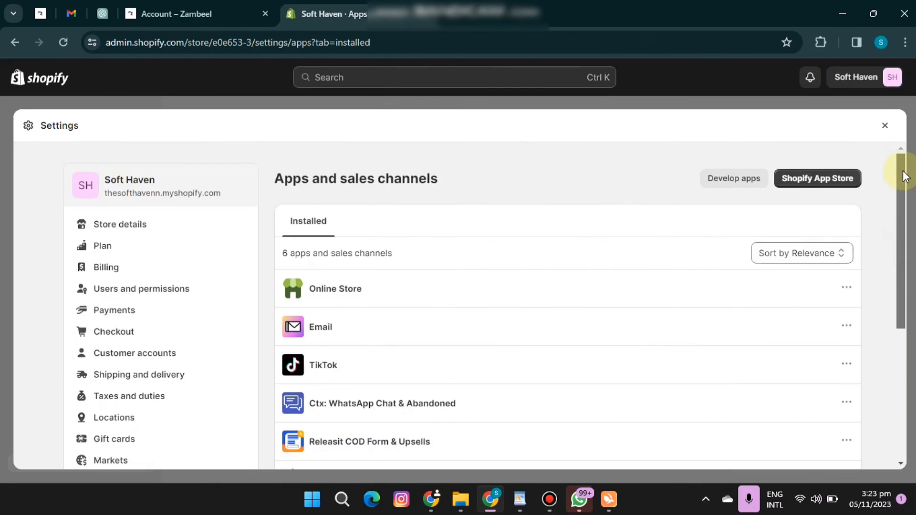
click(885, 125)
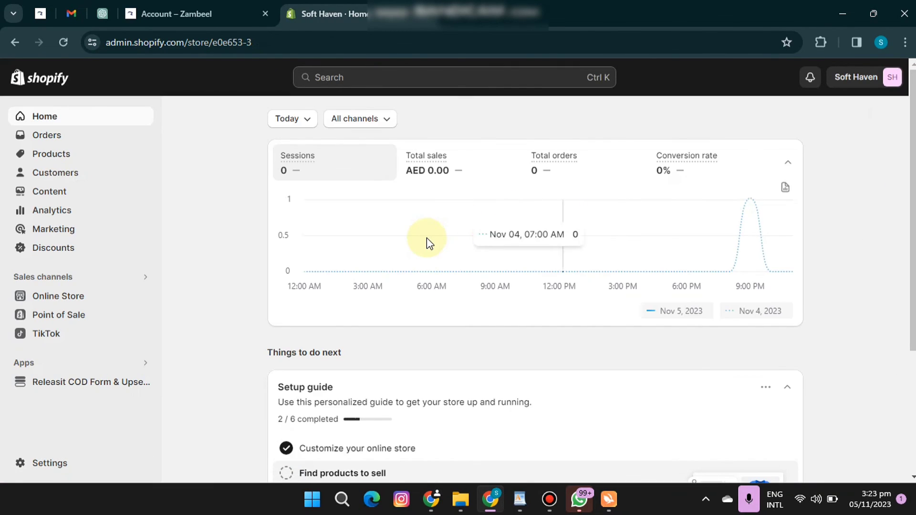